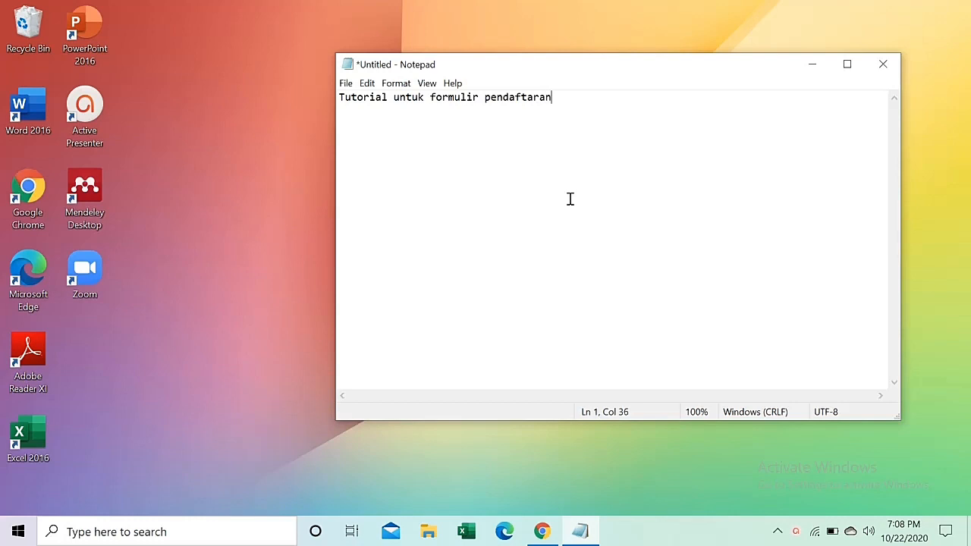
# Finish the Notepad line with 'n suatu event atau kegiatan atau seminar atau workshop'.
pyautogui.write('suatu event at')
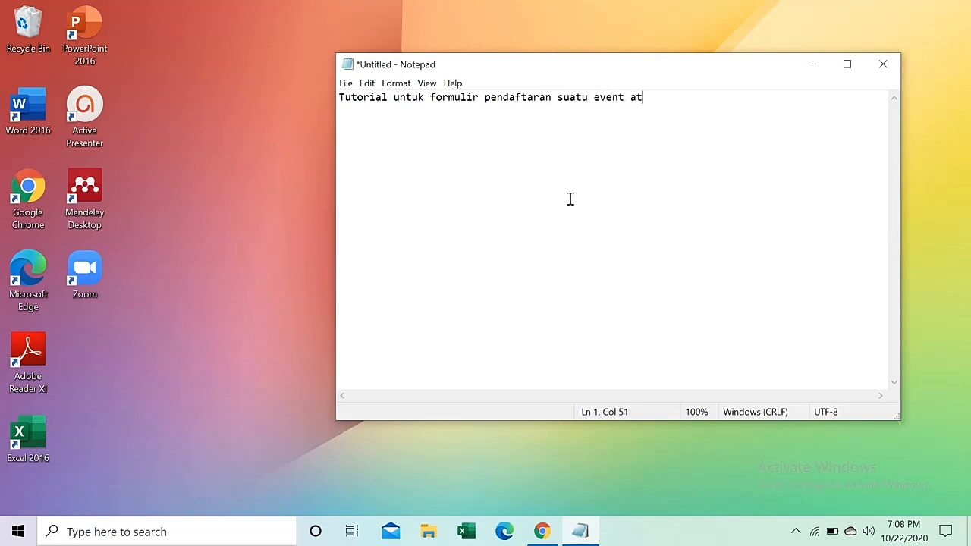
pyautogui.write('au kegiatan atau semin')
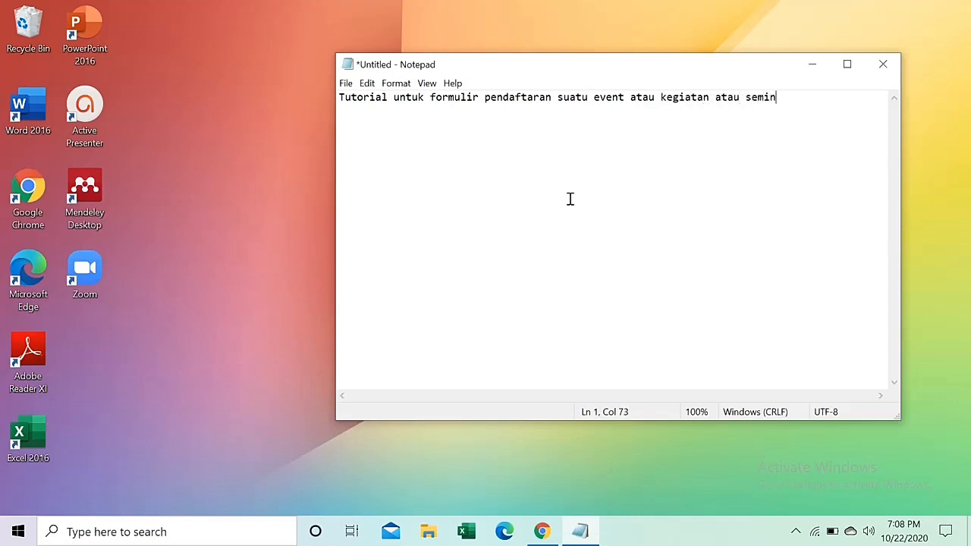
pyautogui.write('ar atau workshop')
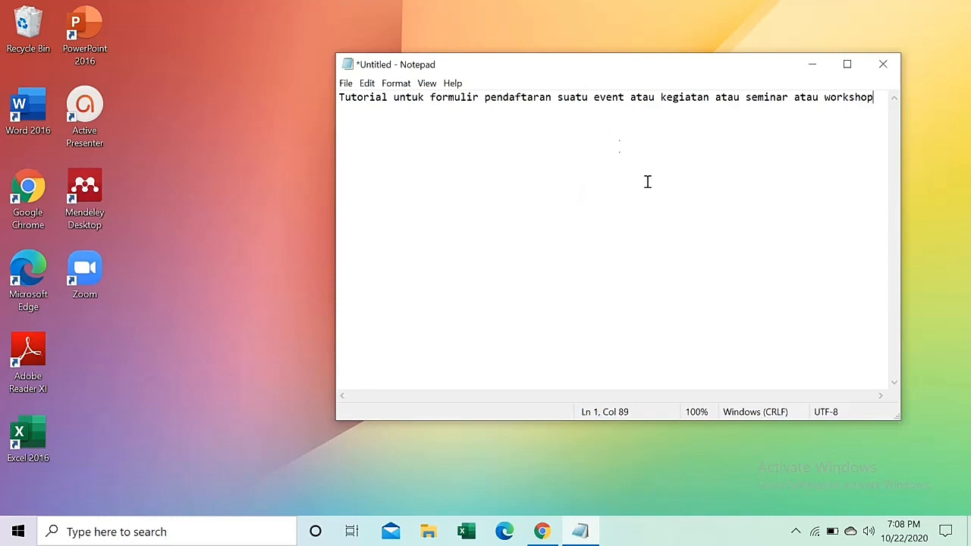
# Sign in to Google Drive with the chosen account and create a new blank Google Form.
pyautogui.click(546, 531)
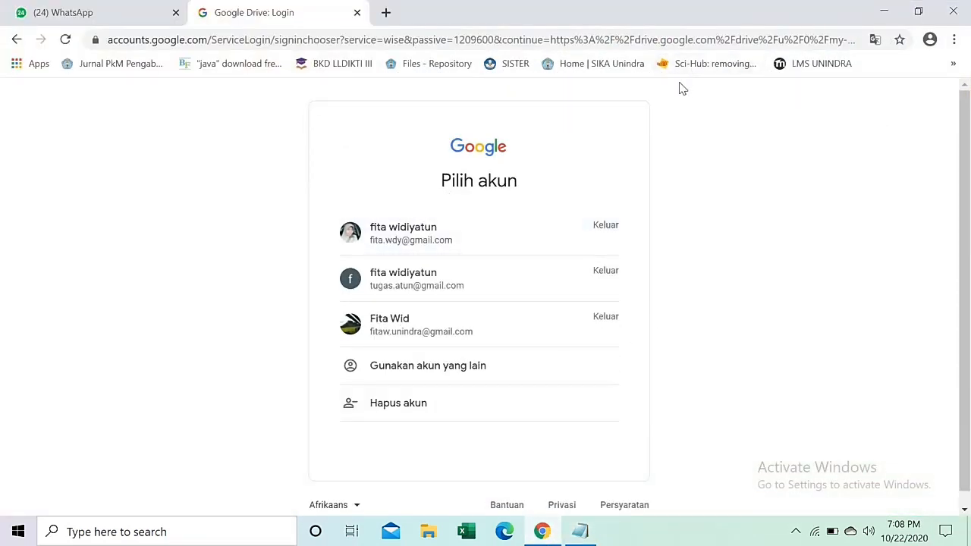
pyautogui.click(418, 230)
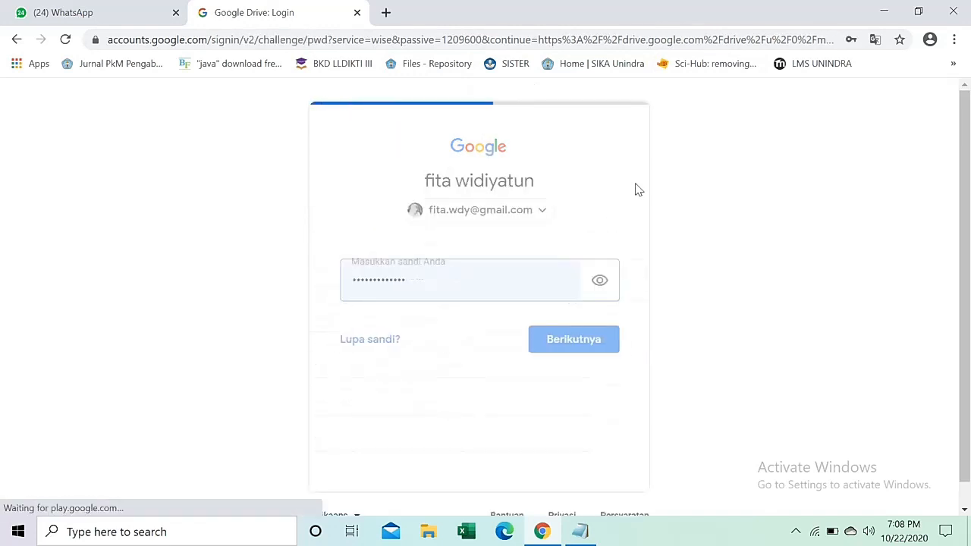
pyautogui.click(584, 345)
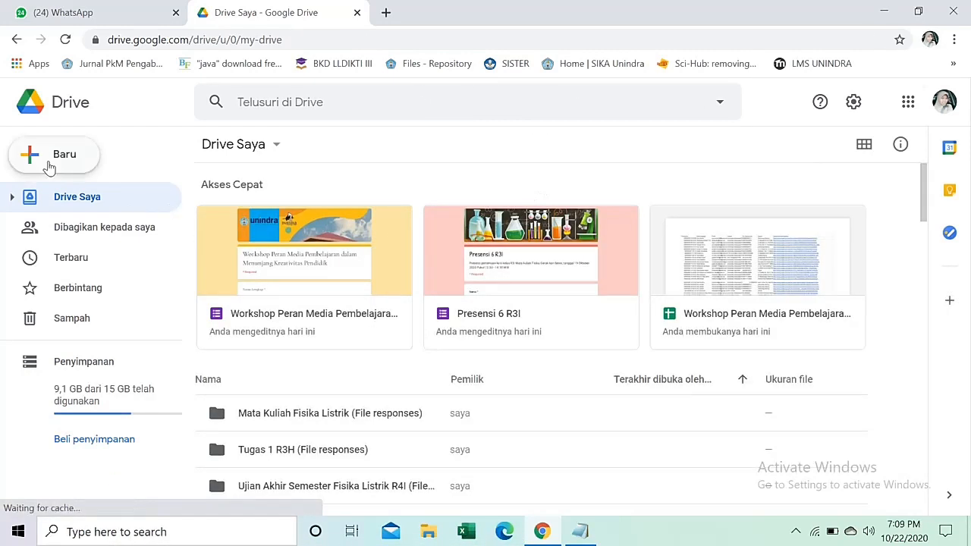
pyautogui.click(22, 157)
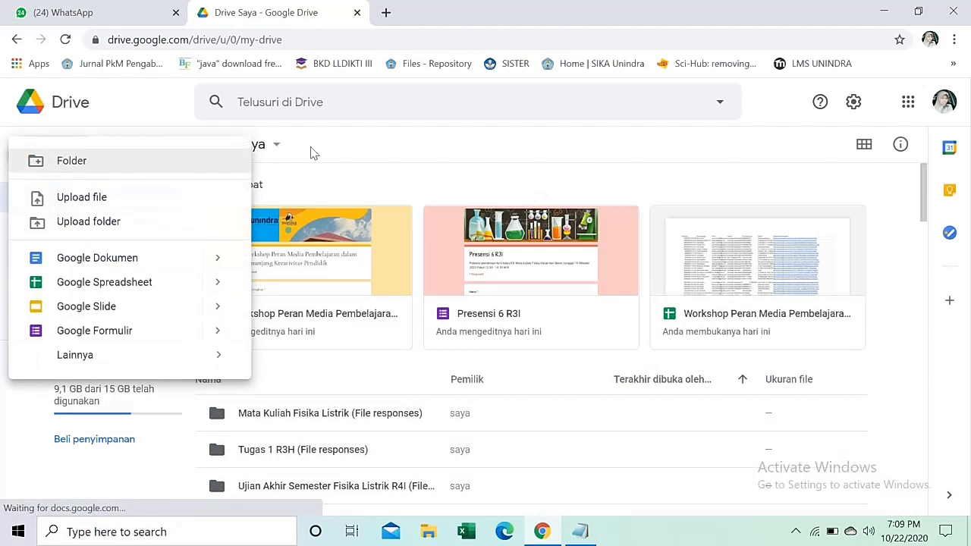
pyautogui.click(153, 331)
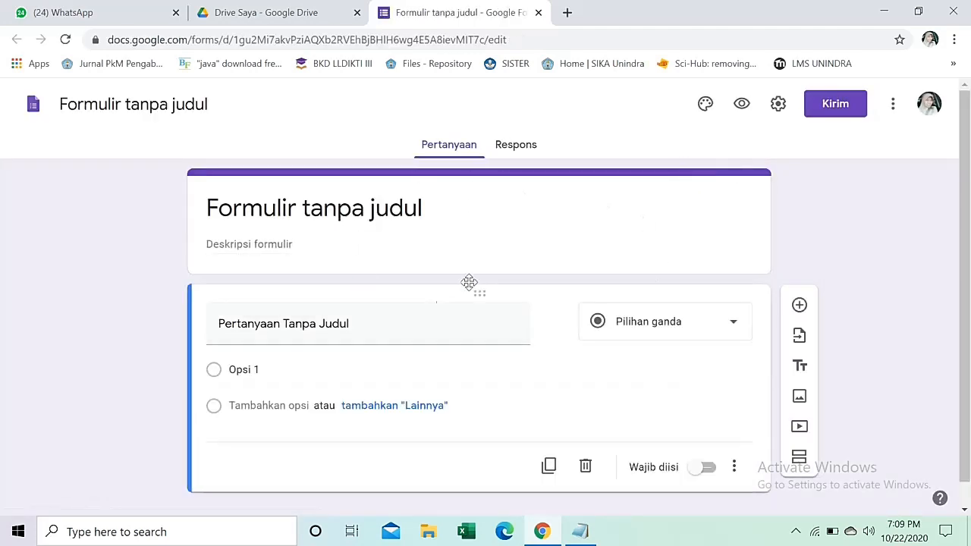
# Rename 'Formulir tanpa judul' to 'Workshop Menulis'.
pyautogui.click(171, 105)
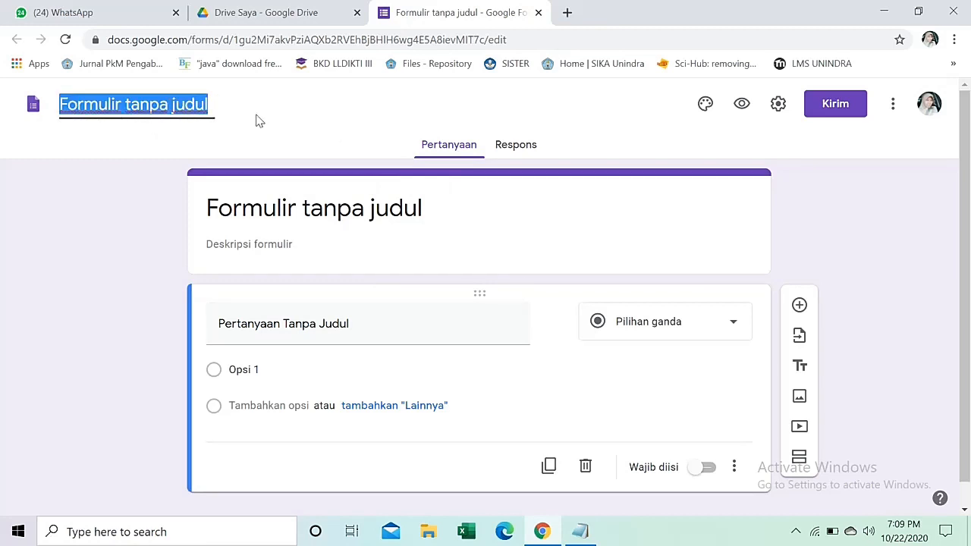
pyautogui.write('Wo')
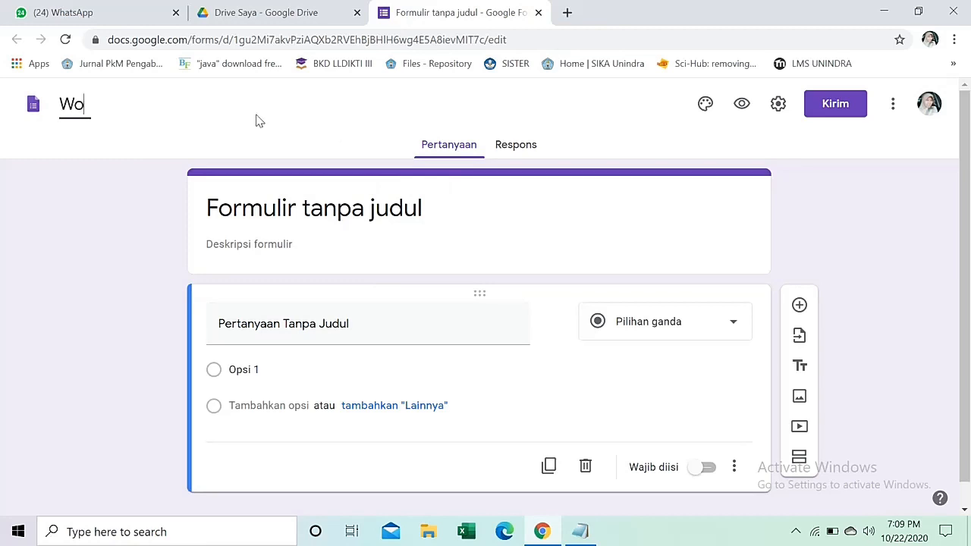
pyautogui.write('rkshop Menulis')
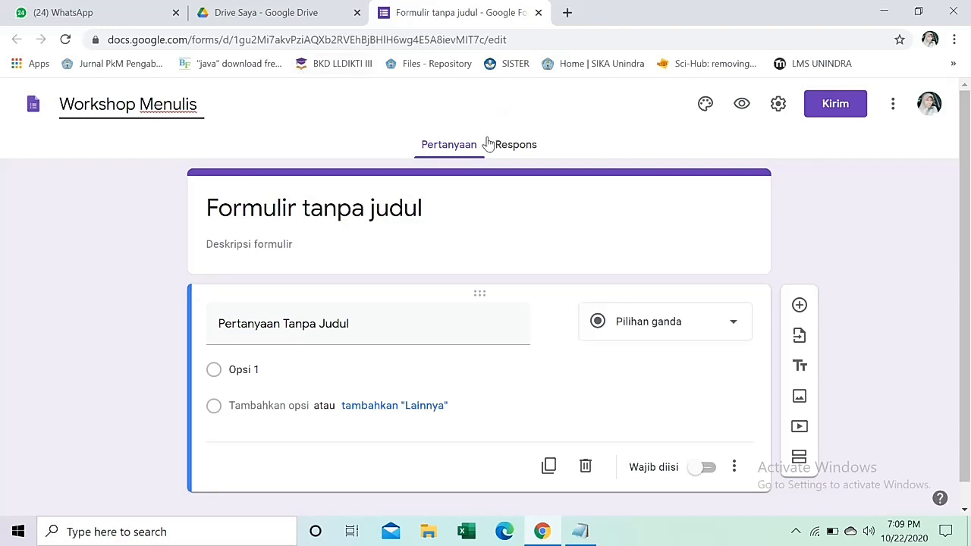
pyautogui.click(314, 244)
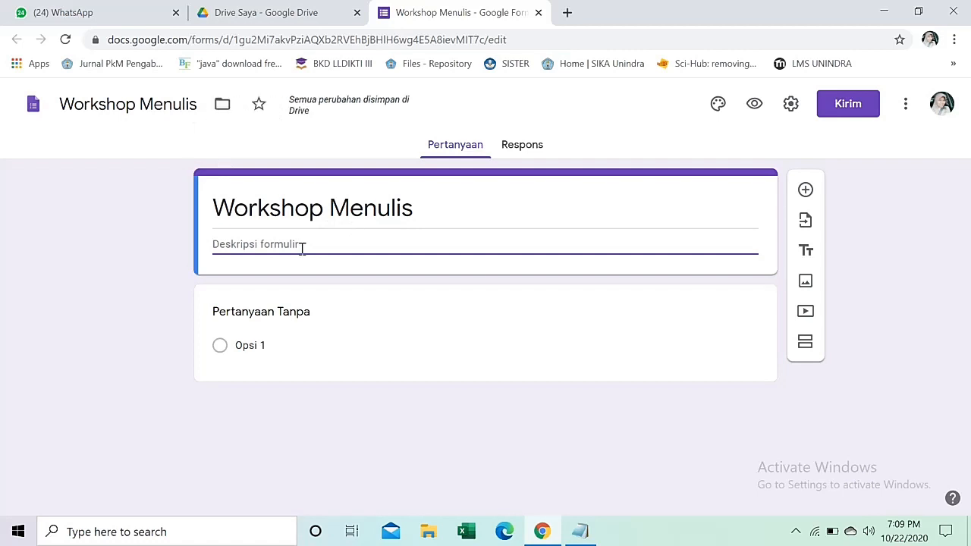
# Write the description: workshop on 27 Oktober 2020, via Google Meet, link shared in the WA grup.
pyautogui.write('P')
pyautogui.press('BackSpace')
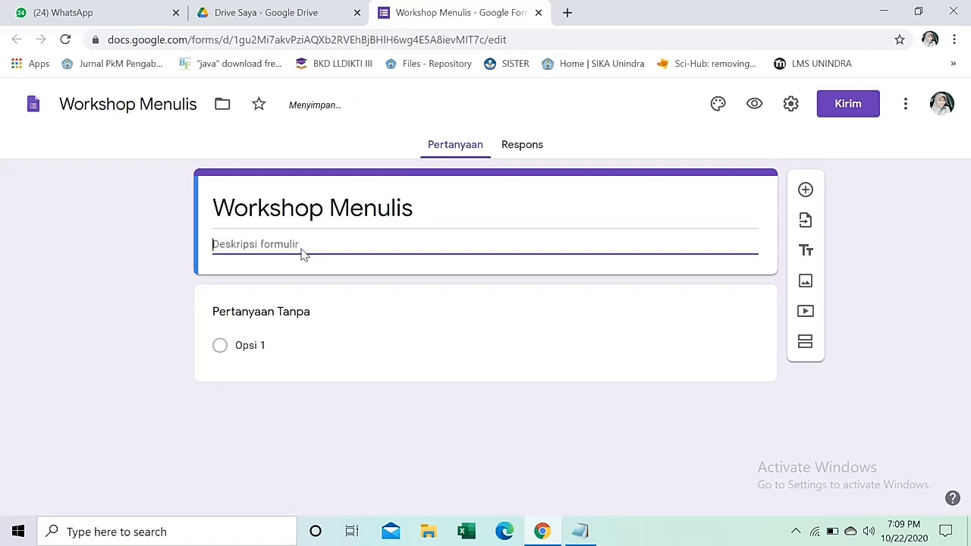
pyautogui.write('Perdaftaran ')
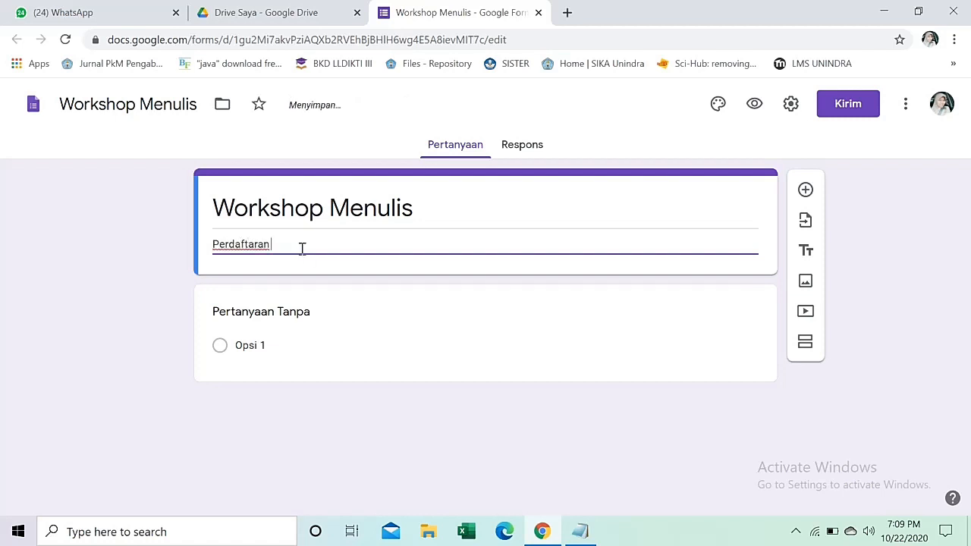
pyautogui.write('Workshop Menulis yang akan d')
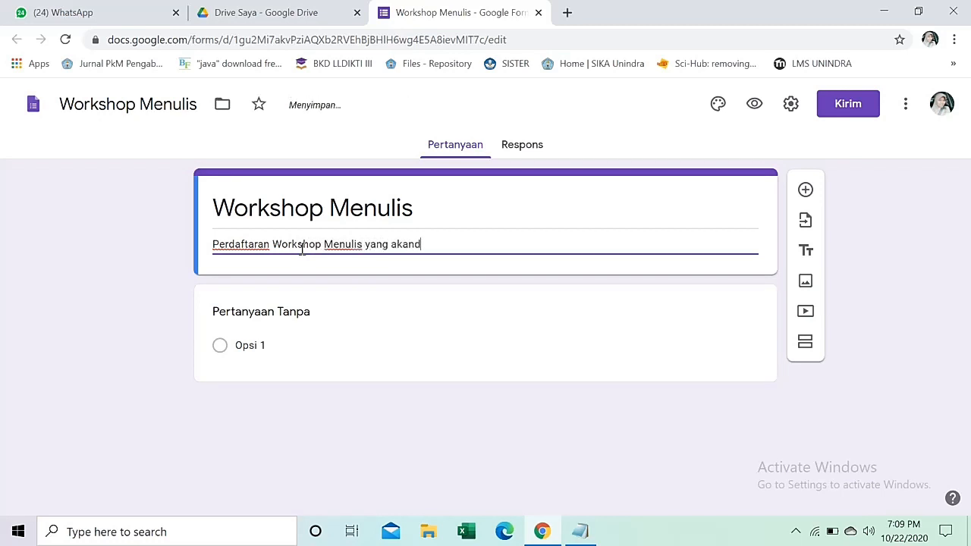
pyautogui.write('iadakan pada ta')
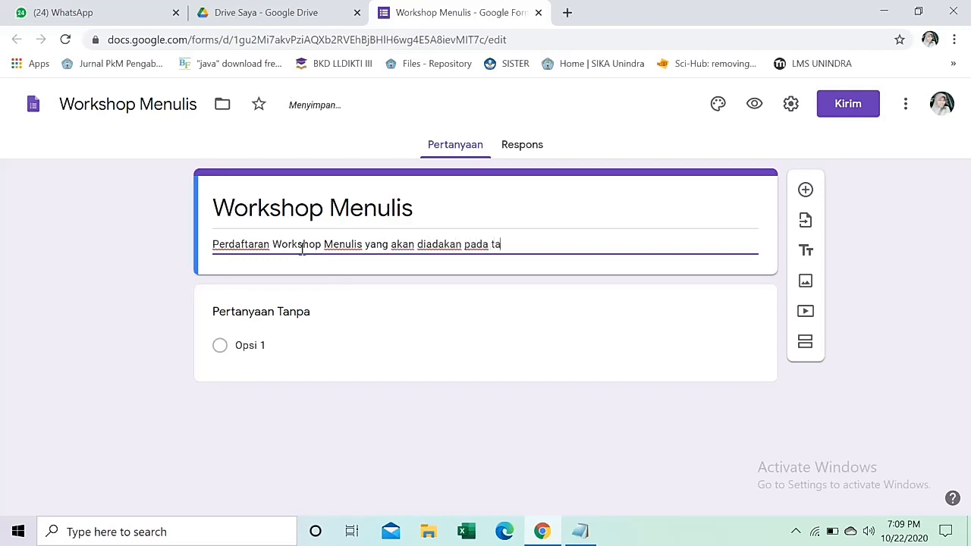
pyautogui.write('nggal 27 Oktober')
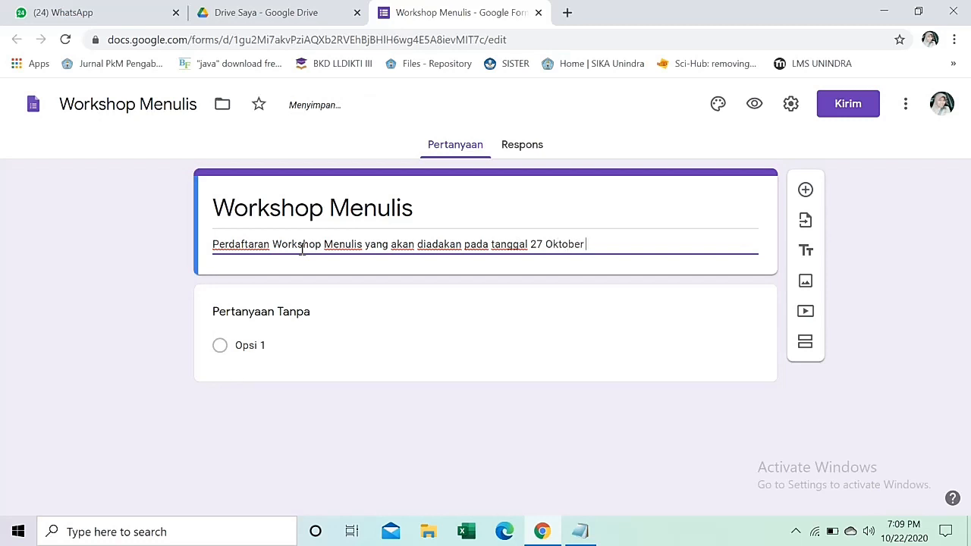
pyautogui.write(' 2020, Pukul')
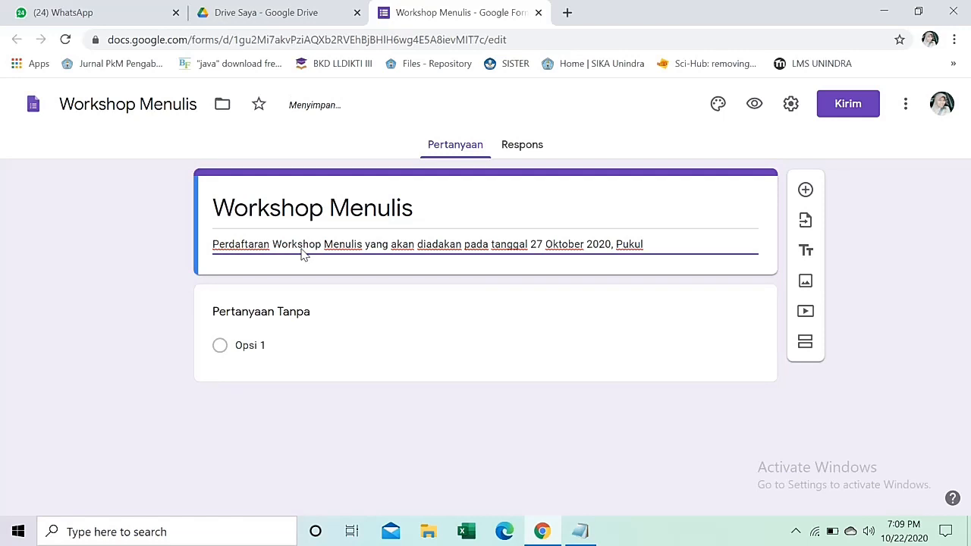
pyautogui.write(' 09')
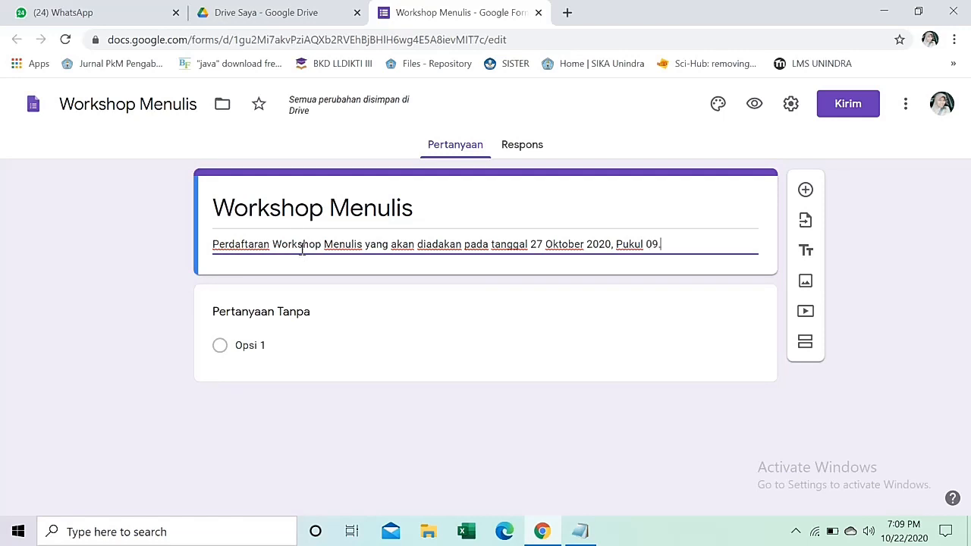
pyautogui.write('.00 WIB')
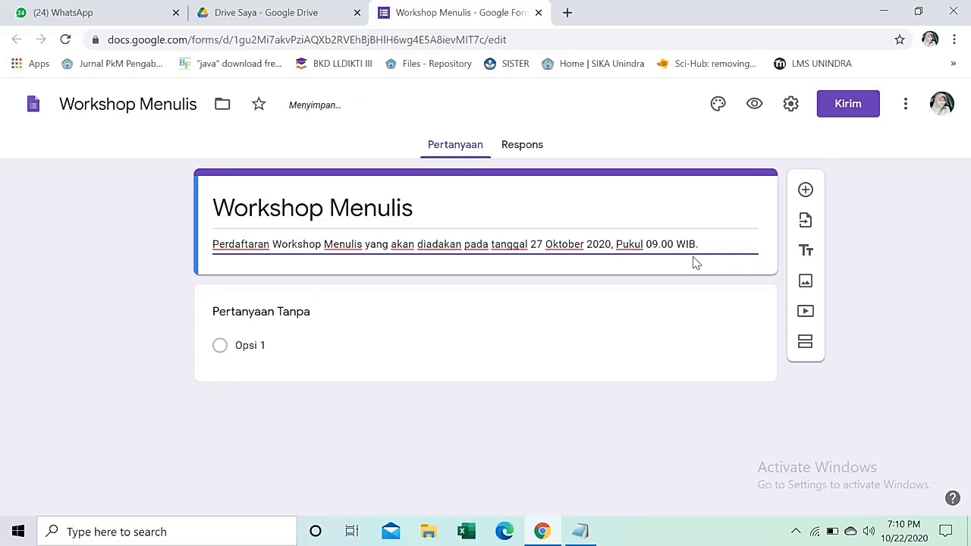
pyautogui.write('. kegiatan ad')
pyautogui.write('kan')
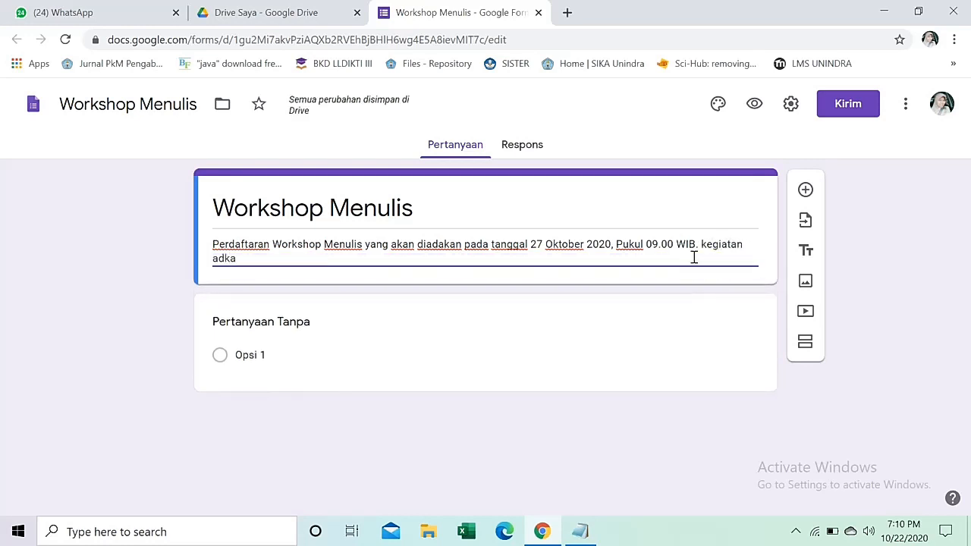
pyautogui.press('BackSpace')
pyautogui.press('BackSpace')
pyautogui.press('BackSpace')
pyautogui.write('kan dilak')
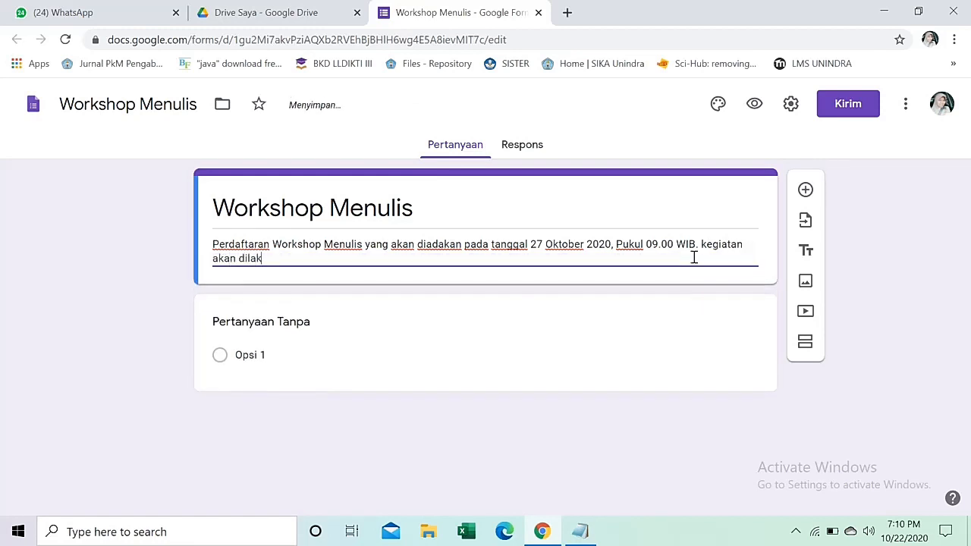
pyautogui.write('ukan via goo')
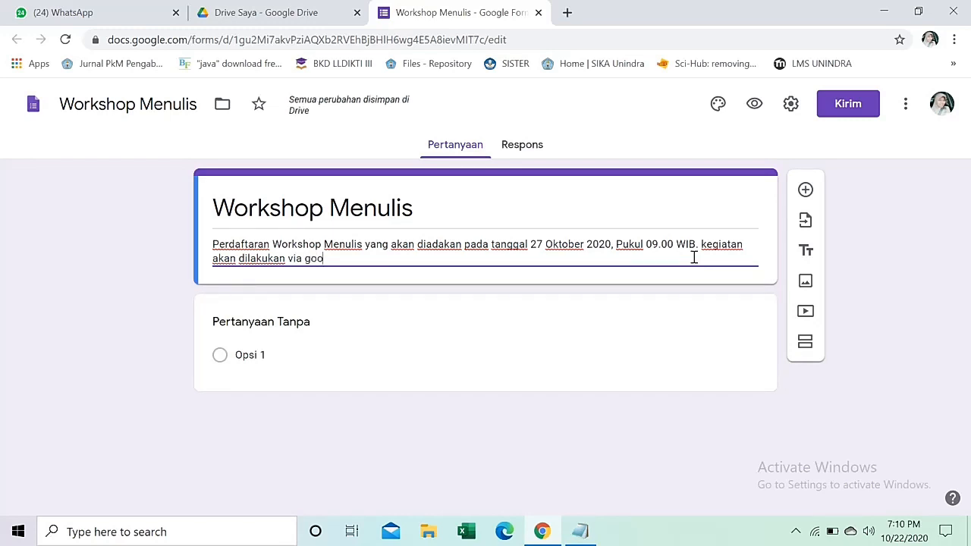
pyautogui.write('gle me')
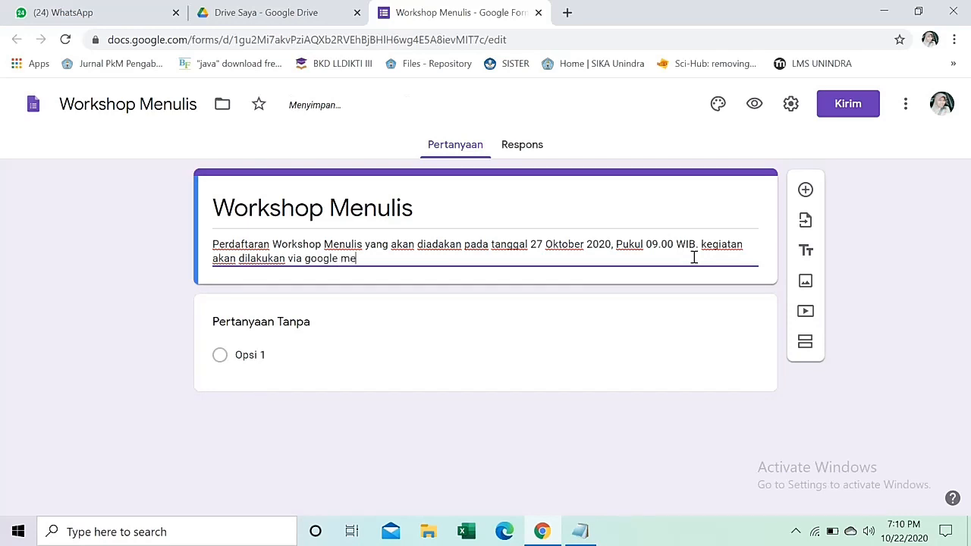
pyautogui.write('et,dan link akan diberikan')
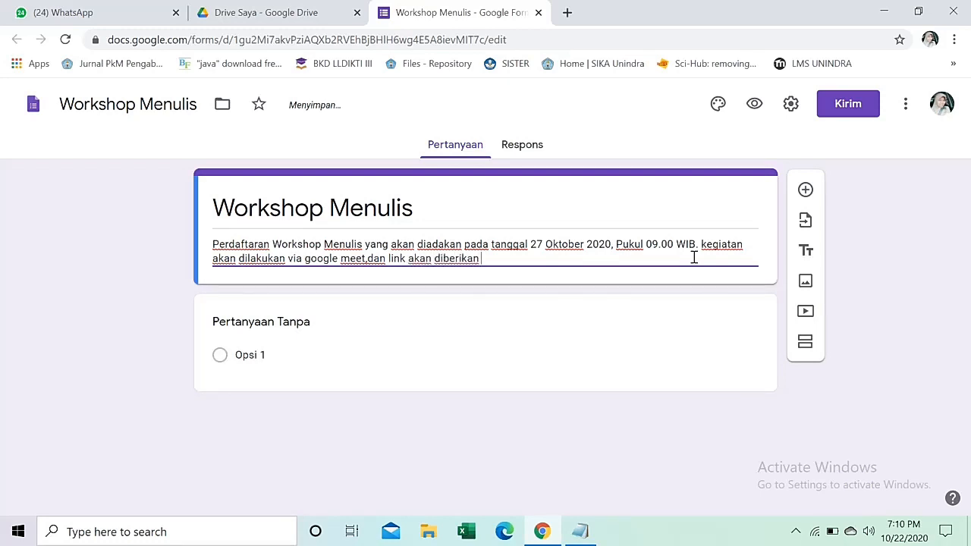
pyautogui.write(' satu')
pyautogui.write('wa')
pyautogui.write('A grup')
pyautogui.write('.')
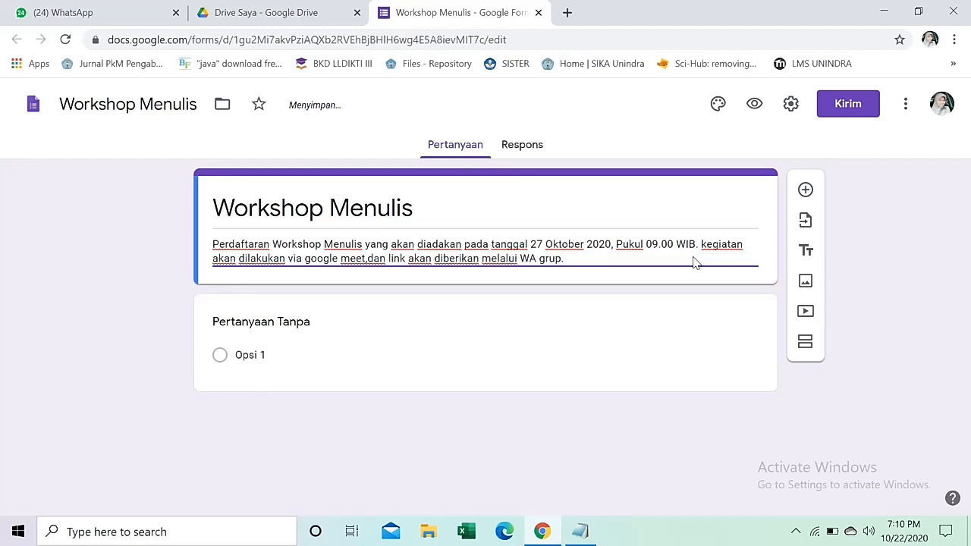
pyautogui.click(316, 322)
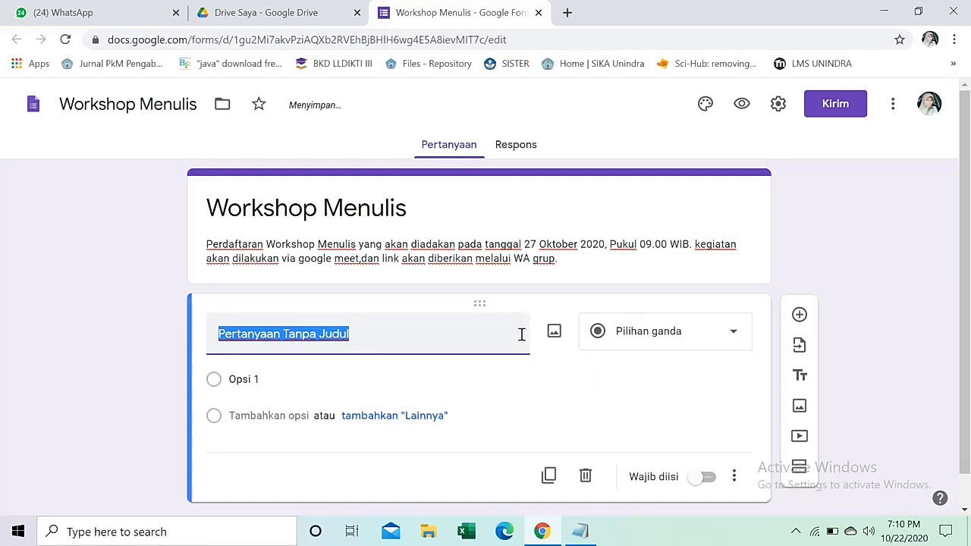
# Title the first question 'Nama lengkap' and add an 'Instansi' question below it, both required.
pyautogui.write('Nama ')
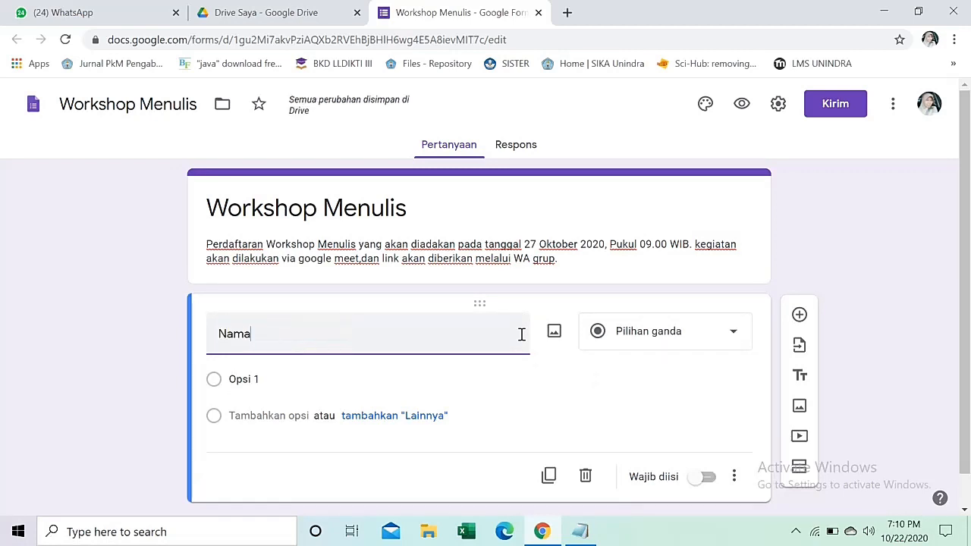
pyautogui.write('lengkap')
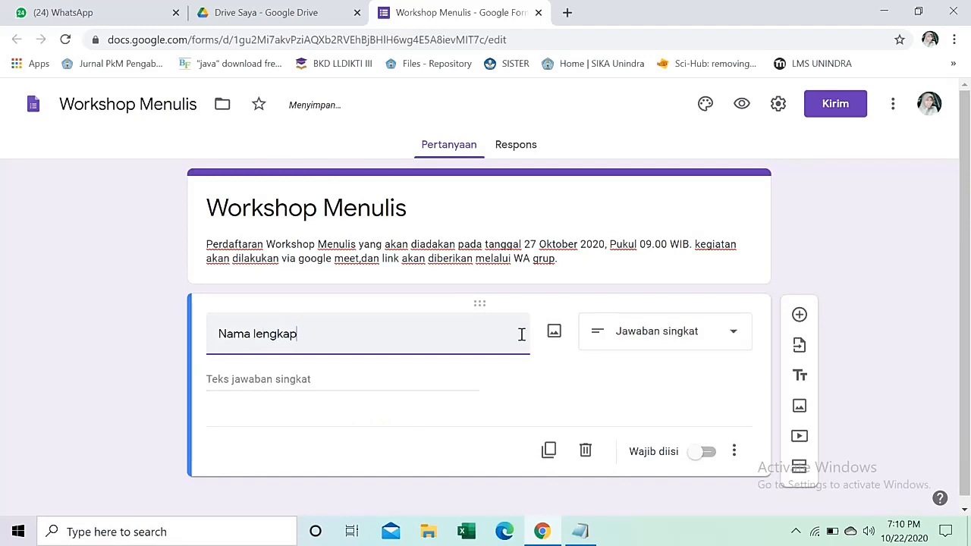
pyautogui.click(708, 452)
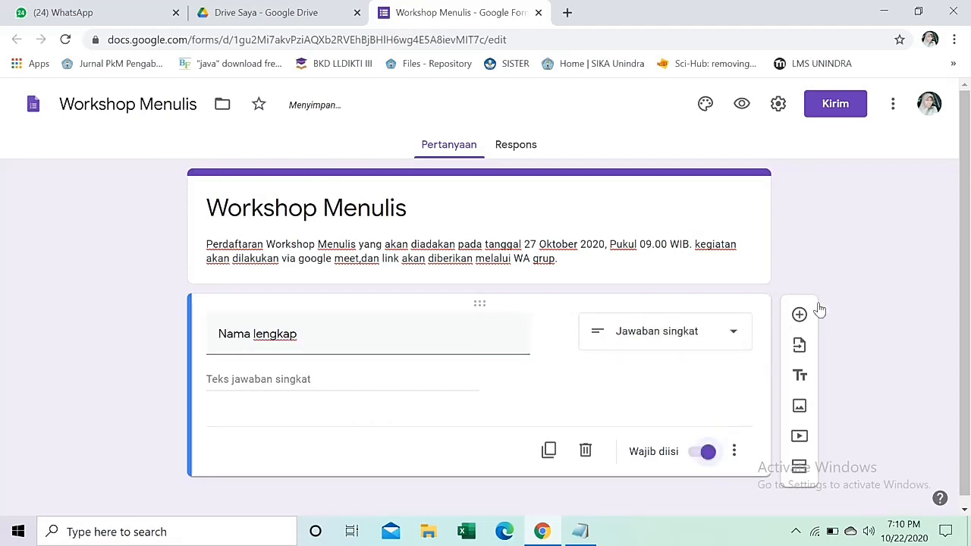
pyautogui.click(800, 306)
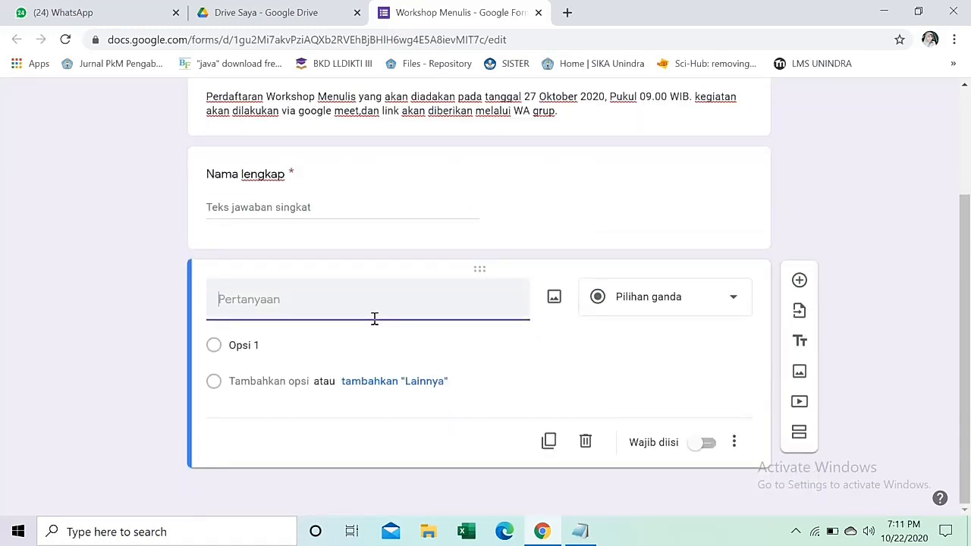
pyautogui.write('Intansinya')
pyautogui.press('BackSpace')
pyautogui.press('BackSpace')
pyautogui.press('BackSpace')
pyautogui.press('BackSpace')
pyautogui.write('si')
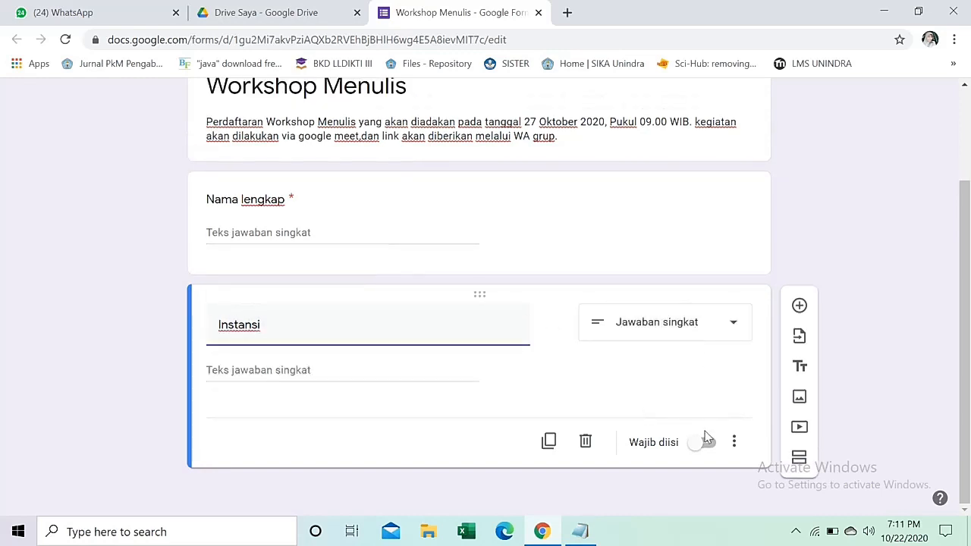
pyautogui.click(707, 452)
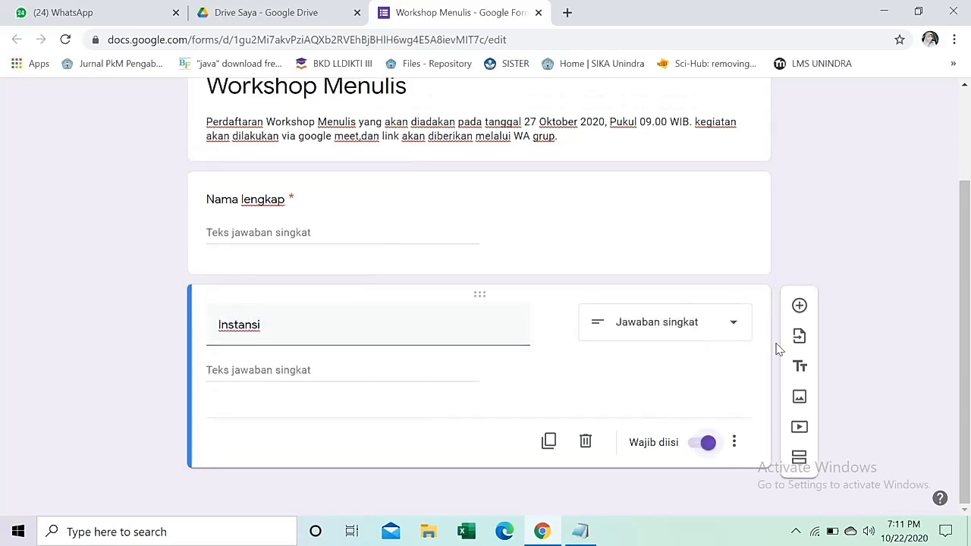
# Add a required 'No. hp (WA)' question, then a new question titled 'Bukti Transfer'.
pyautogui.click(799, 306)
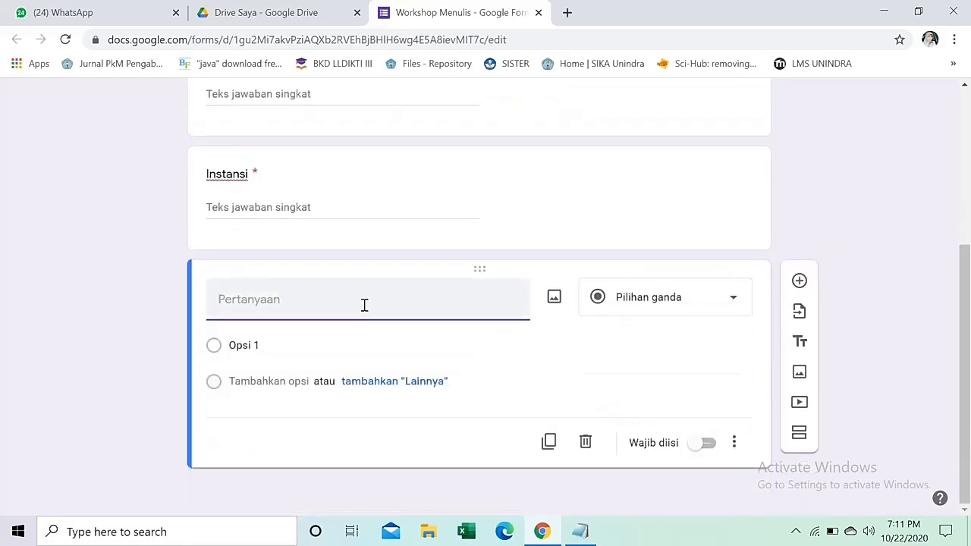
pyautogui.write('No. hp (WA')
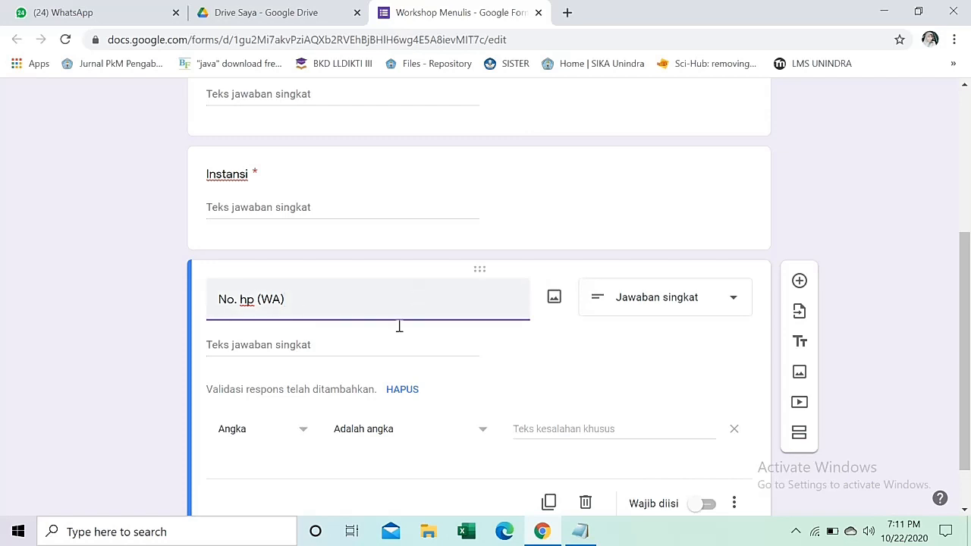
pyautogui.scroll(-1, 379, 342)
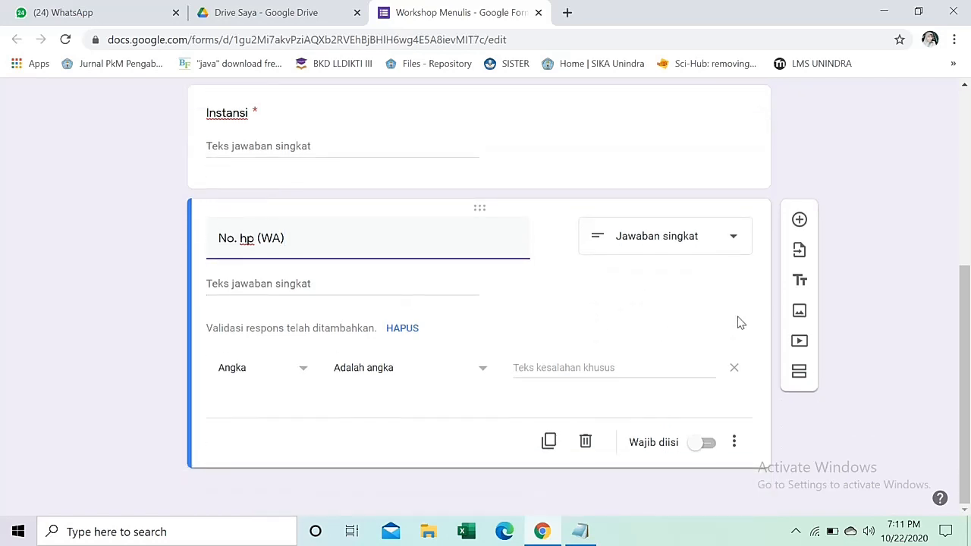
pyautogui.click(705, 443)
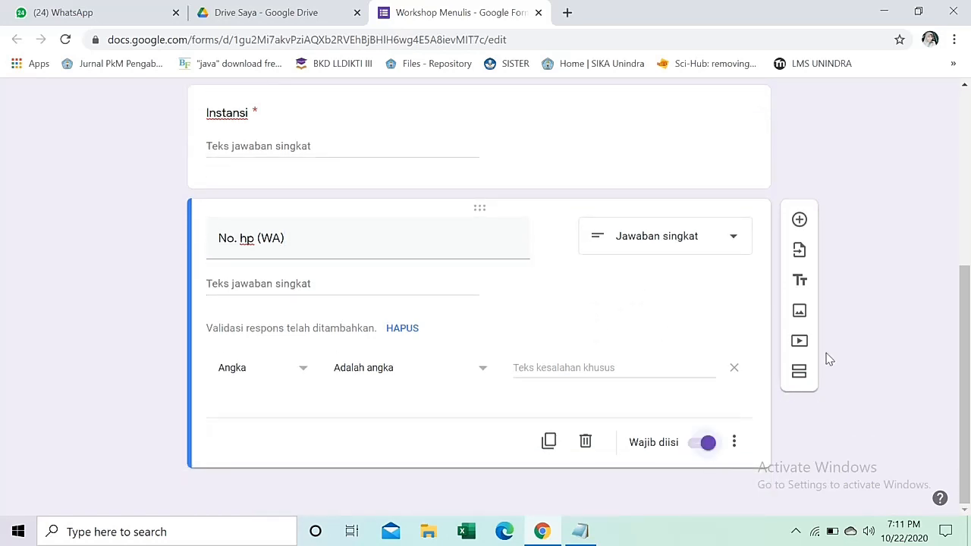
pyautogui.click(799, 220)
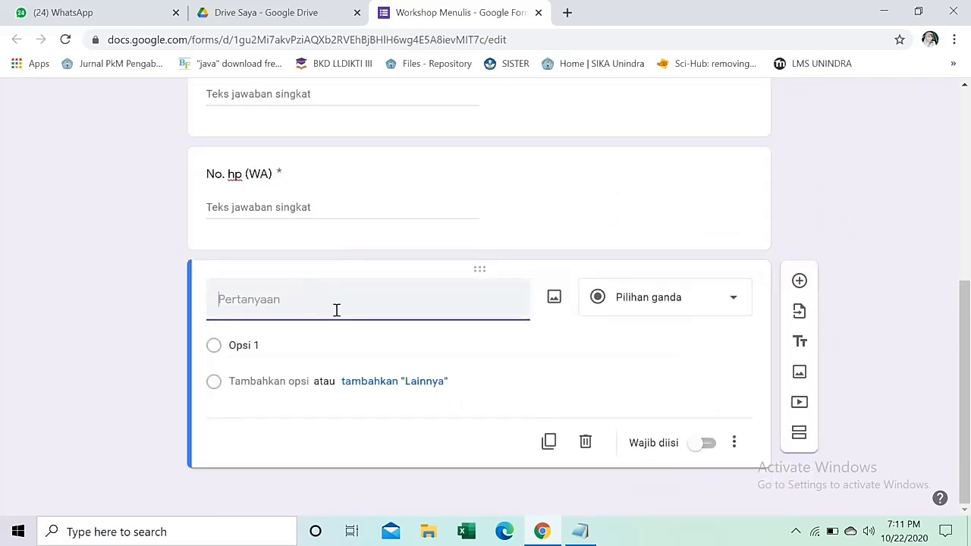
pyautogui.write('Bukti Transfer')
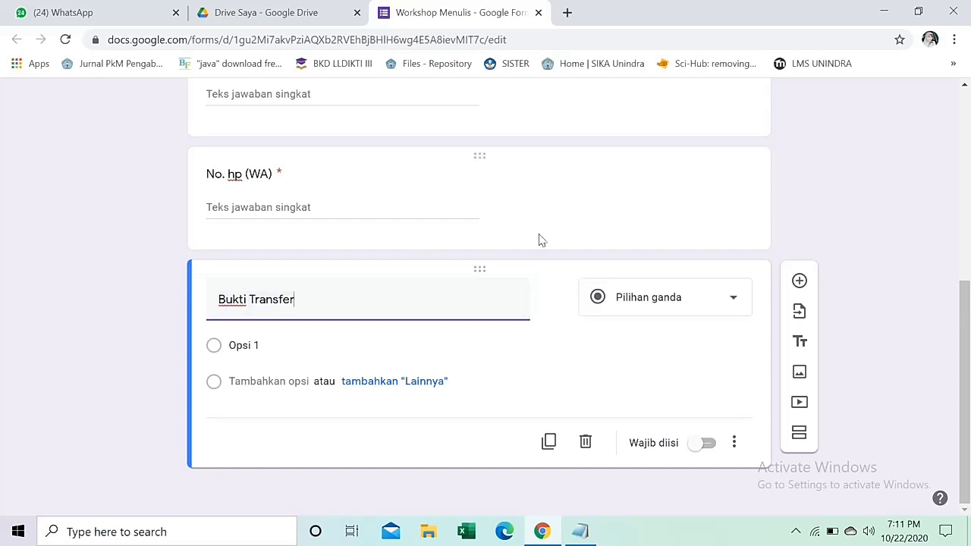
# Make 'Bukti Transfer' a required file-upload question accepting only PDF and image files.
pyautogui.click(690, 305)
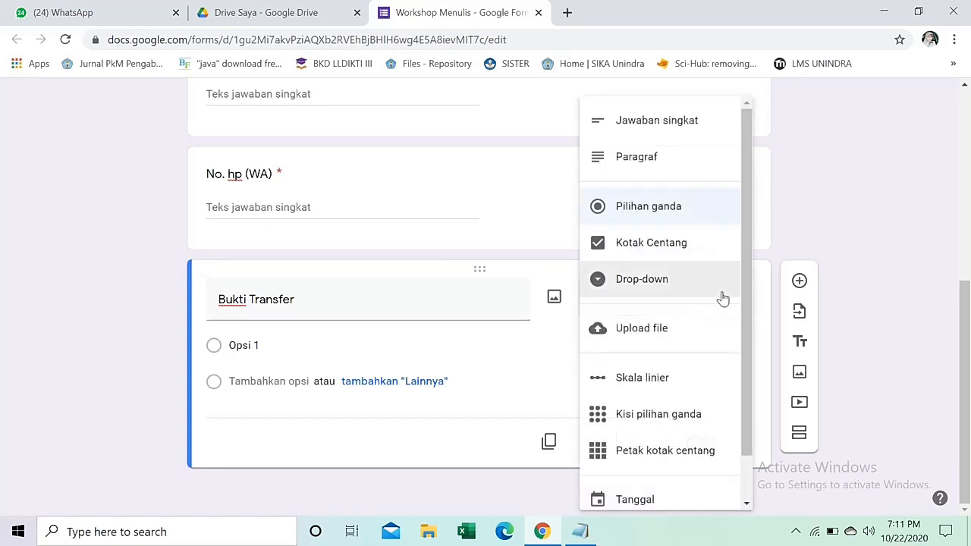
pyautogui.click(673, 342)
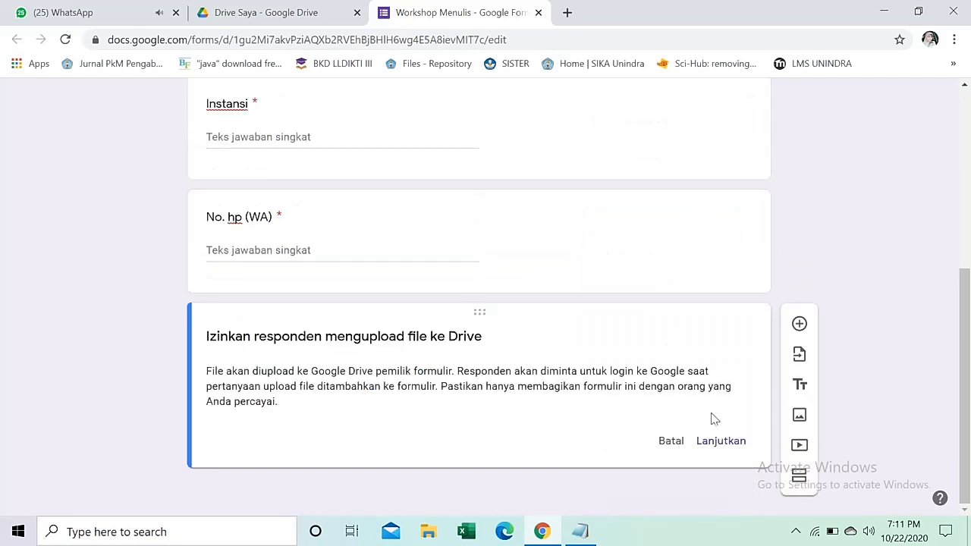
pyautogui.click(726, 440)
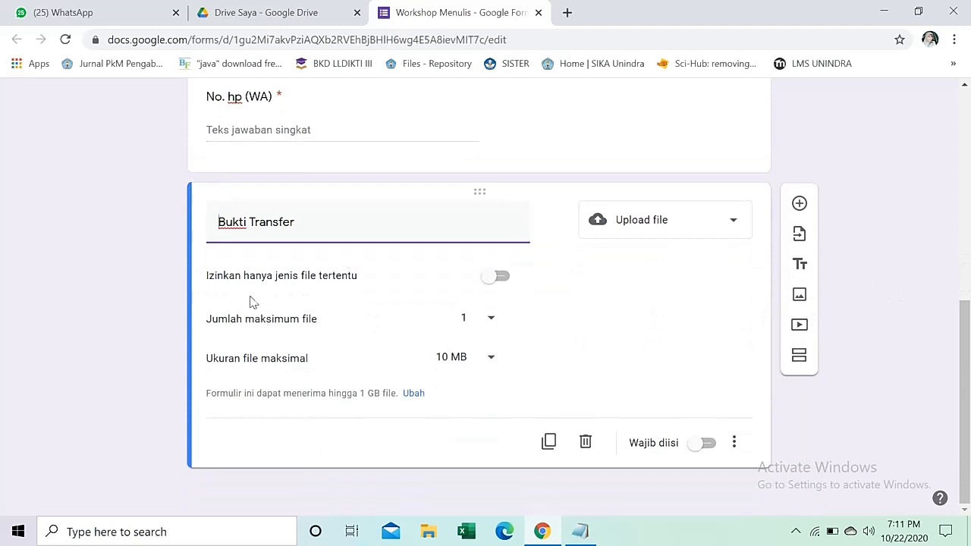
pyautogui.click(502, 279)
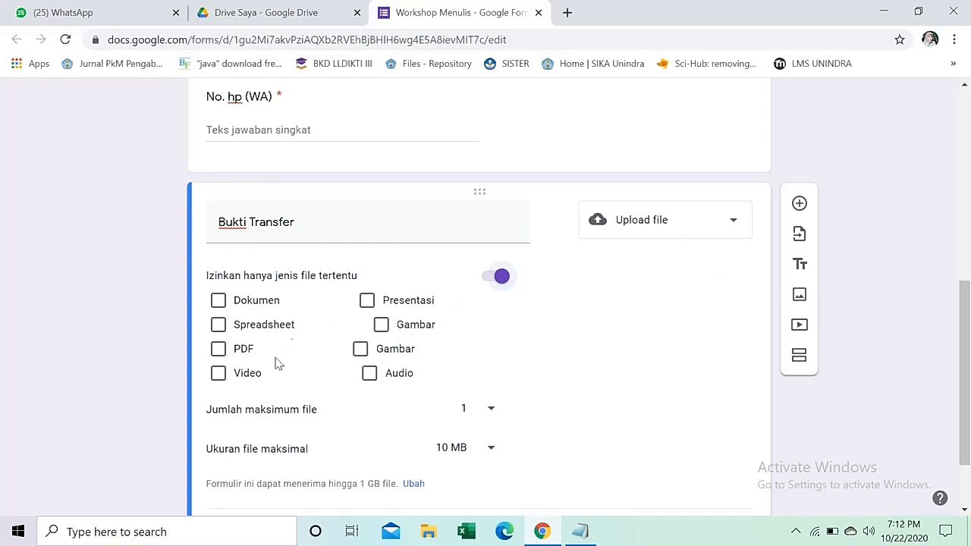
pyautogui.click(220, 350)
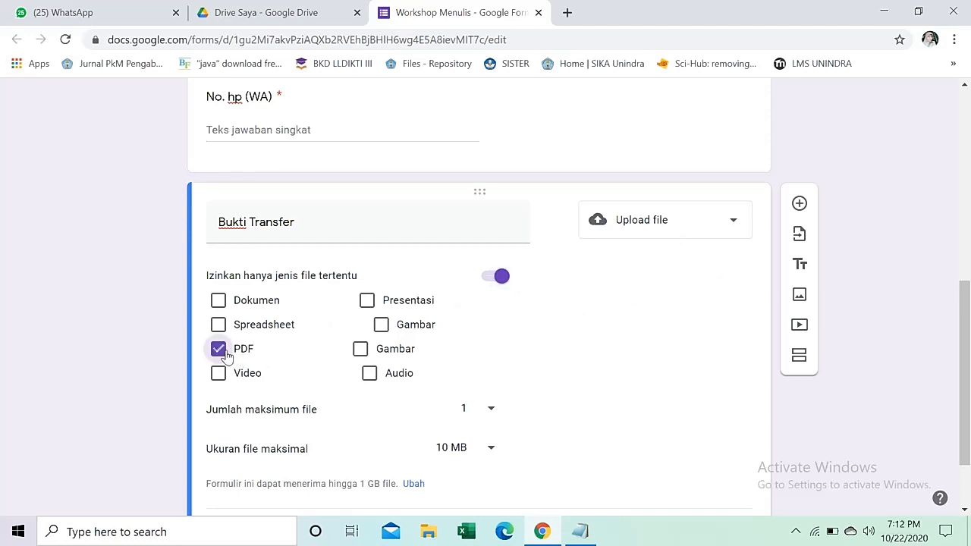
pyautogui.click(381, 326)
pyautogui.click(359, 348)
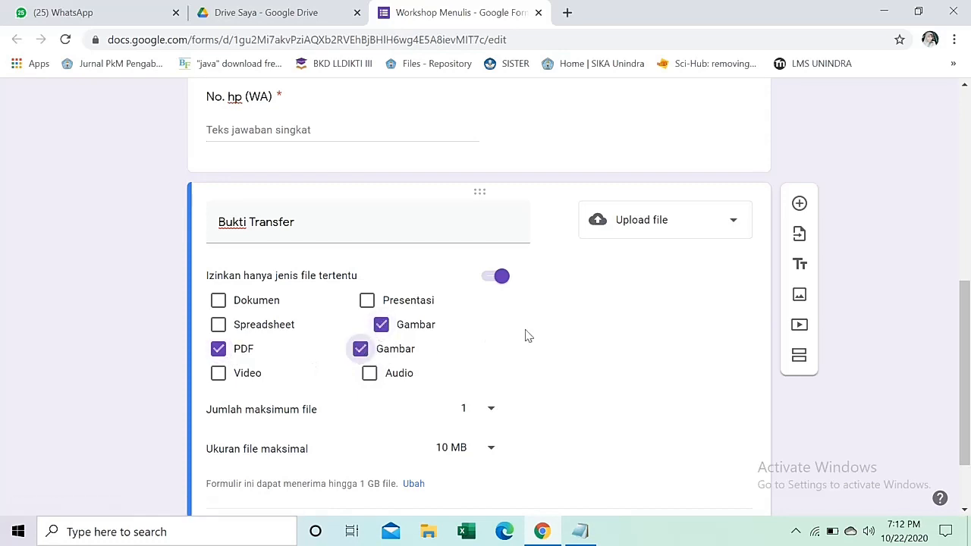
pyautogui.scroll(-1, 554, 337)
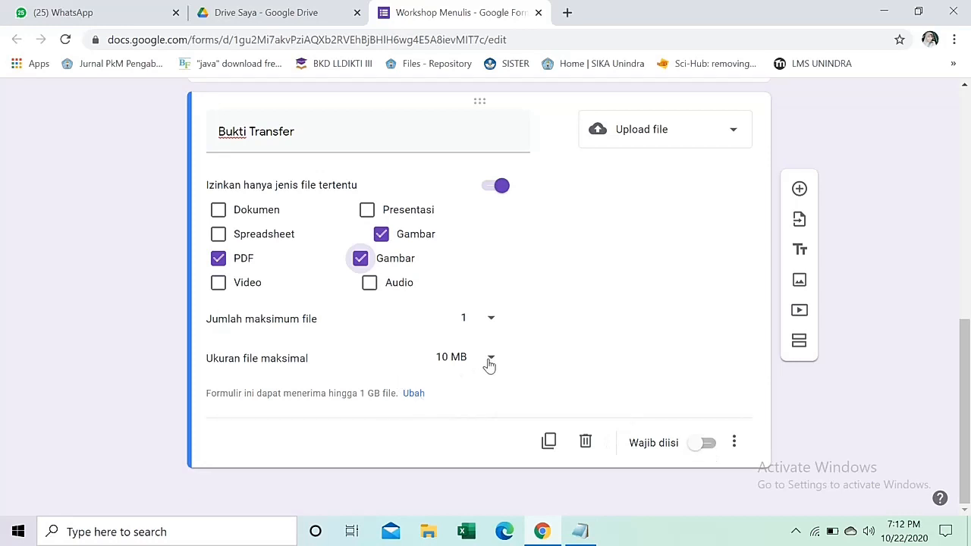
pyautogui.click(709, 444)
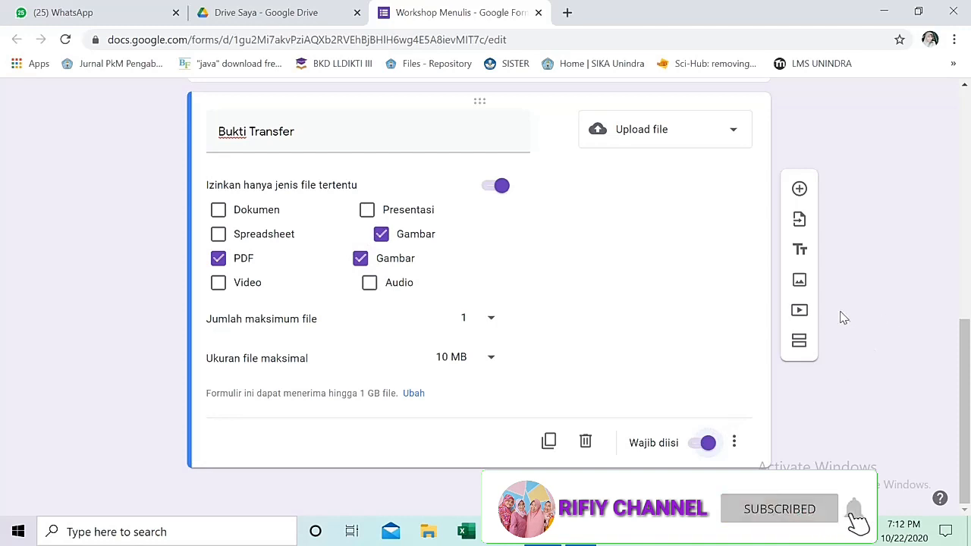
pyautogui.scroll(3, 662, 345)
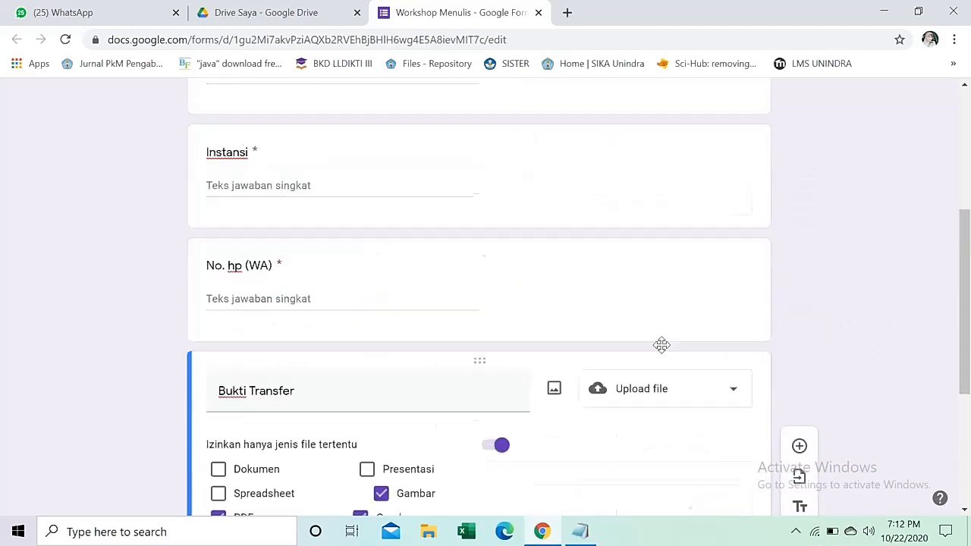
pyautogui.scroll(4, 661, 345)
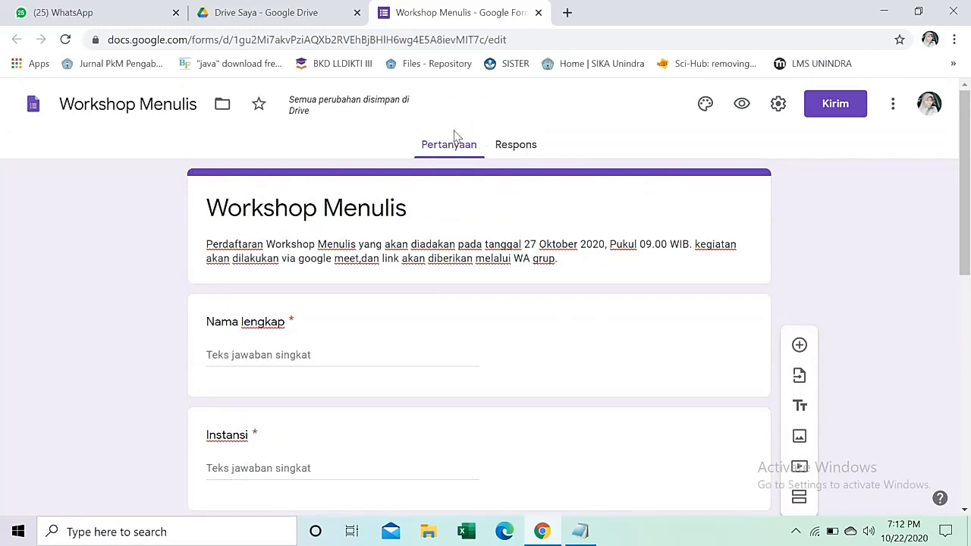
# Pick the open-book heart photo from the theme gallery as the form header image.
pyautogui.click(705, 107)
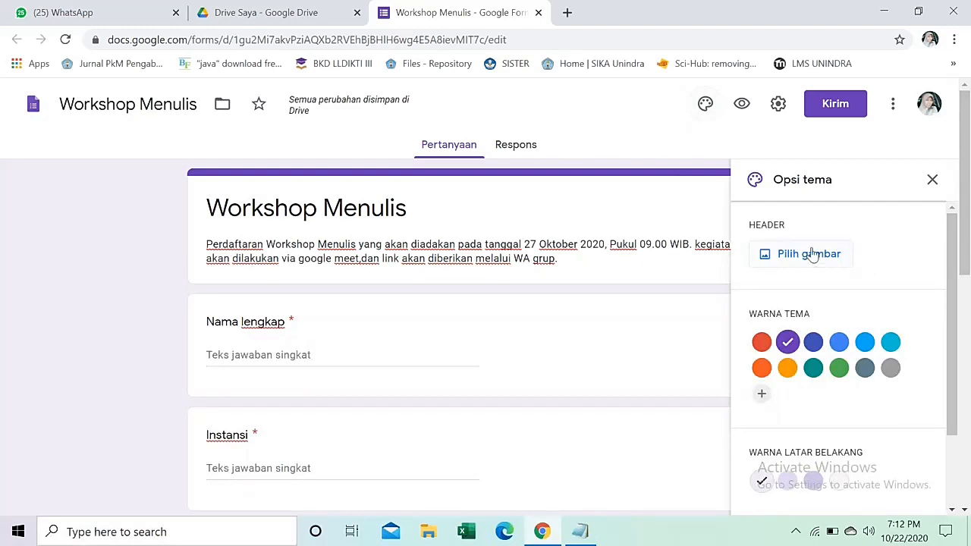
pyautogui.click(810, 256)
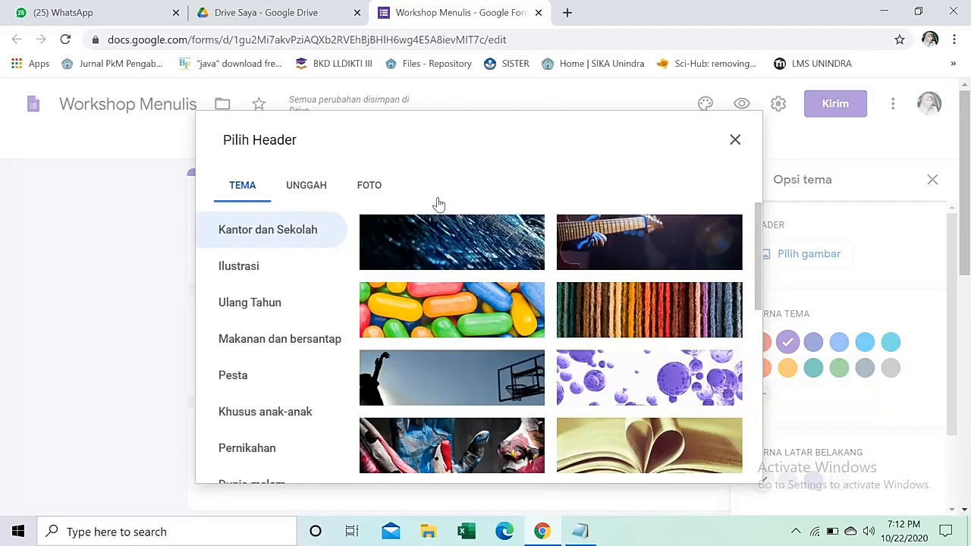
pyautogui.scroll(-10, 612, 267)
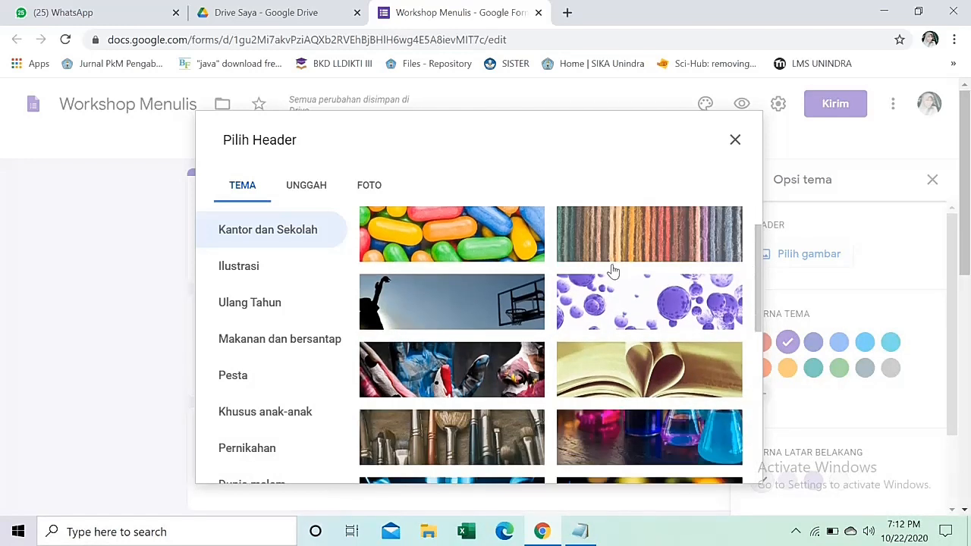
pyautogui.scroll(10, 550, 277)
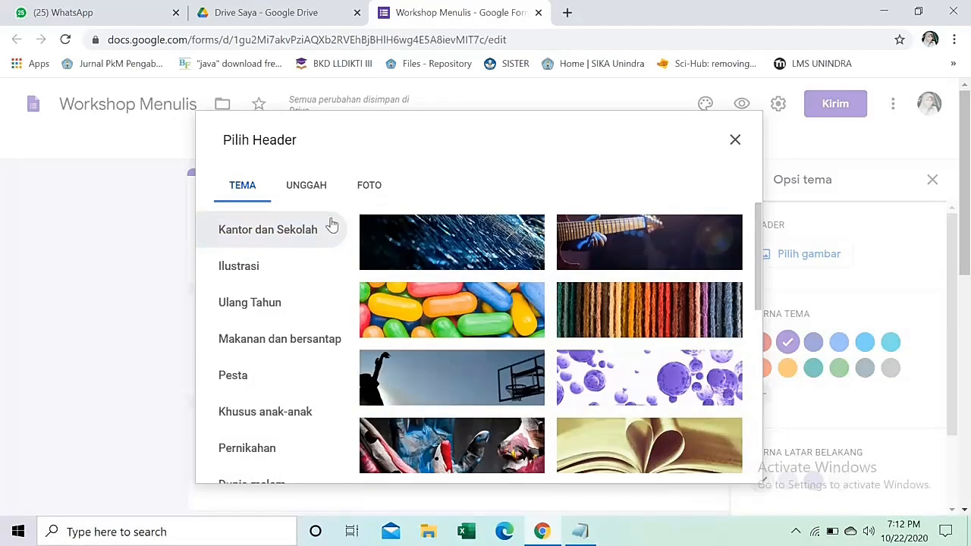
pyautogui.click(304, 188)
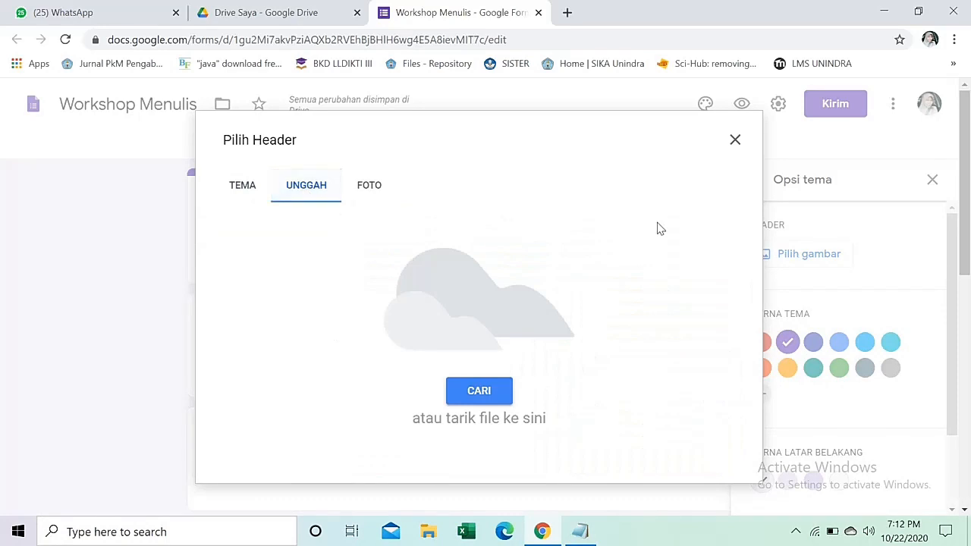
pyautogui.click(479, 394)
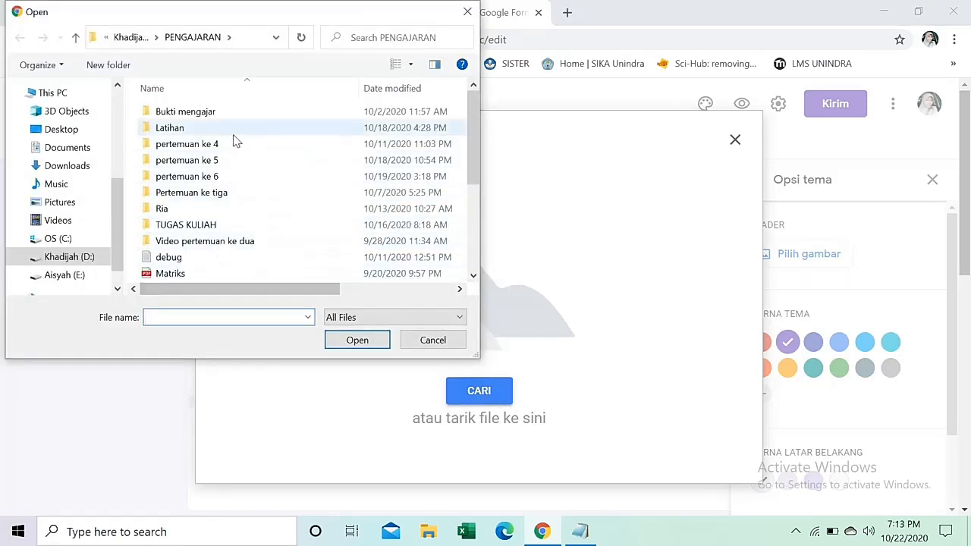
pyautogui.click(425, 341)
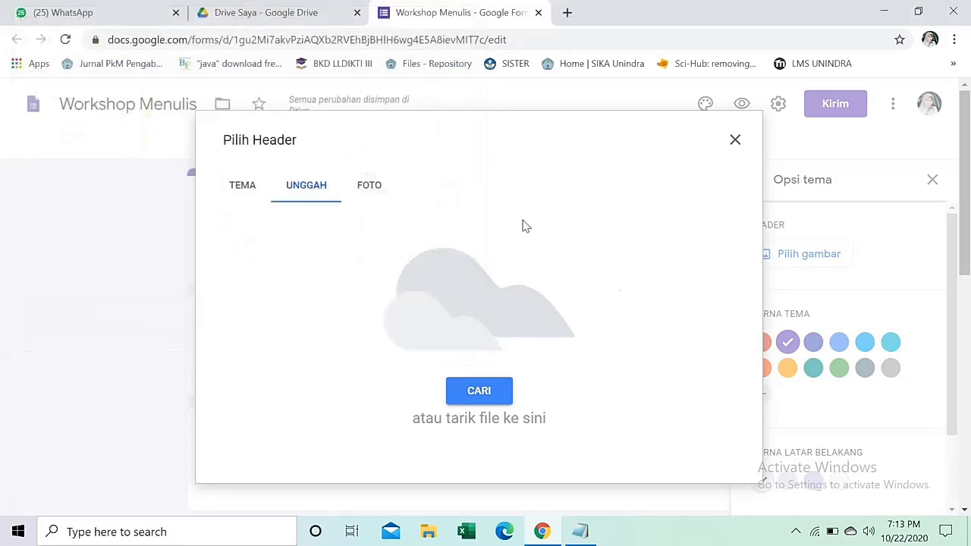
pyautogui.click(242, 189)
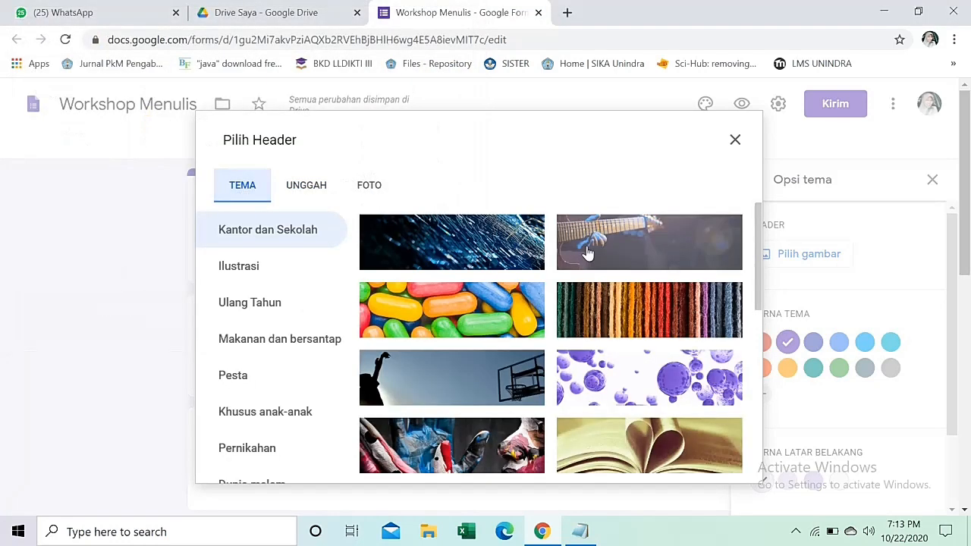
pyautogui.scroll(-3, 644, 288)
pyautogui.scroll(1, 679, 299)
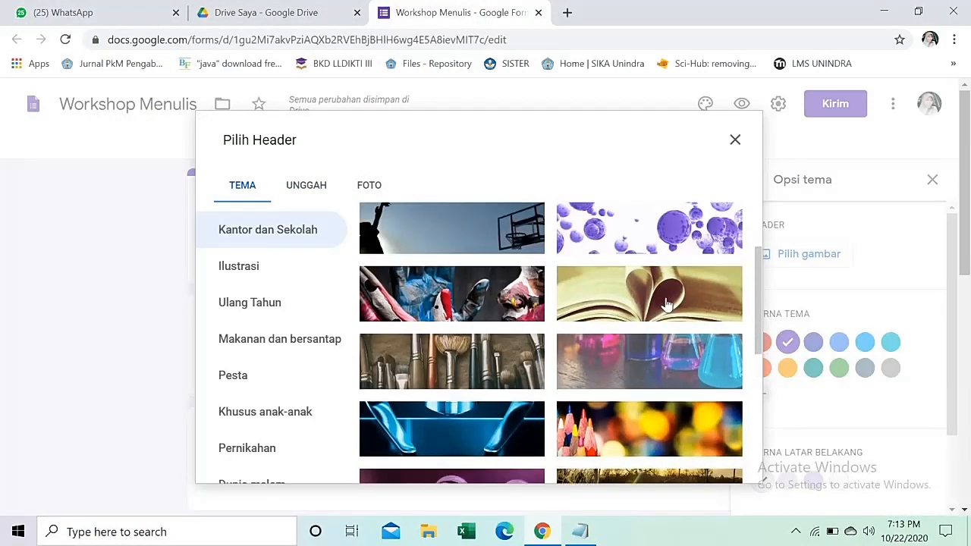
pyautogui.click(740, 303)
# Insert the chosen header photo and set the theme colour to dark brown.
pyautogui.click(719, 464)
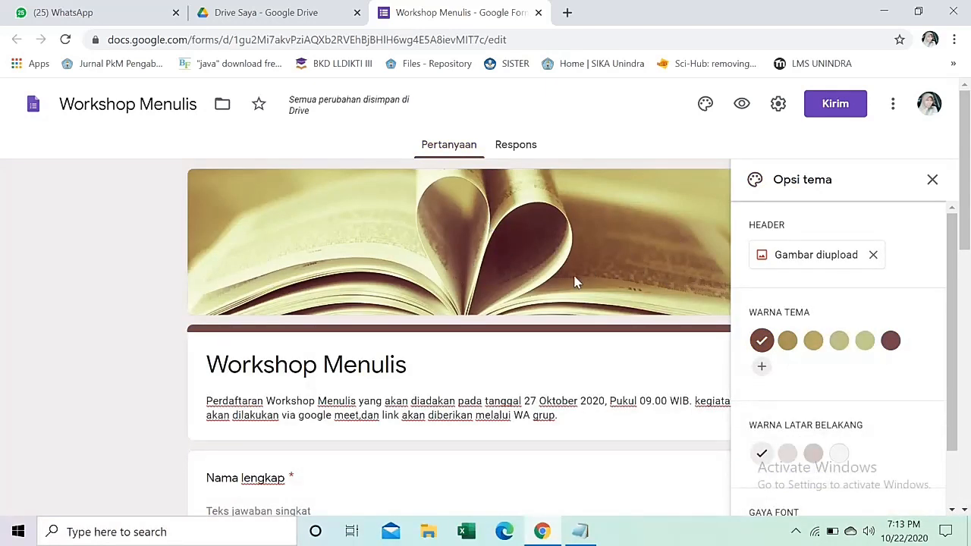
pyautogui.click(890, 343)
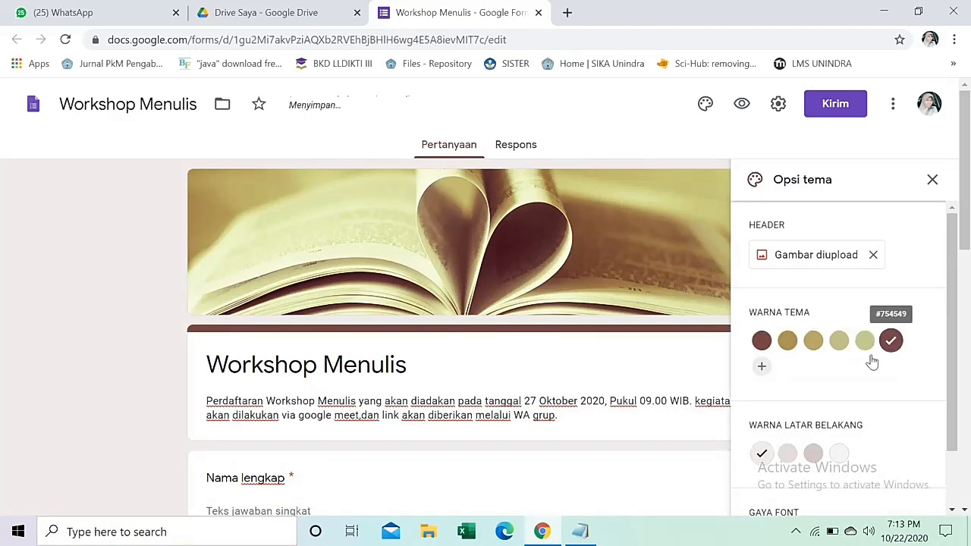
pyautogui.click(789, 349)
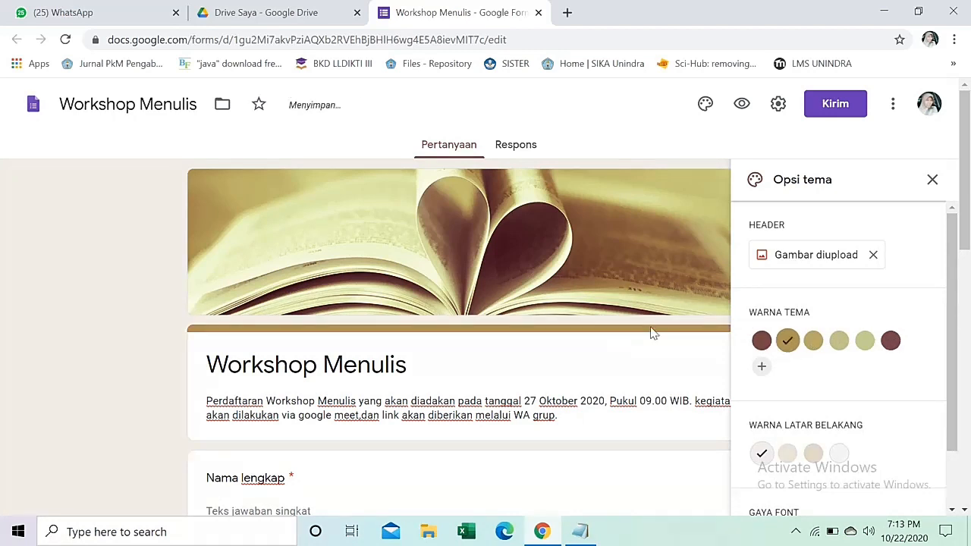
pyautogui.click(758, 342)
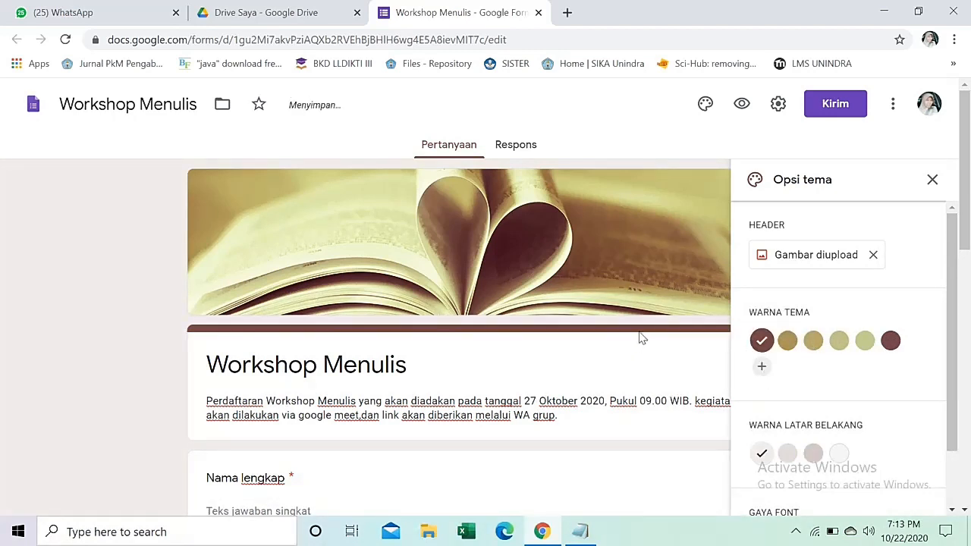
# Choose the darker third mauve shade as the page background colour.
pyautogui.scroll(-3, 877, 390)
pyautogui.click(825, 387)
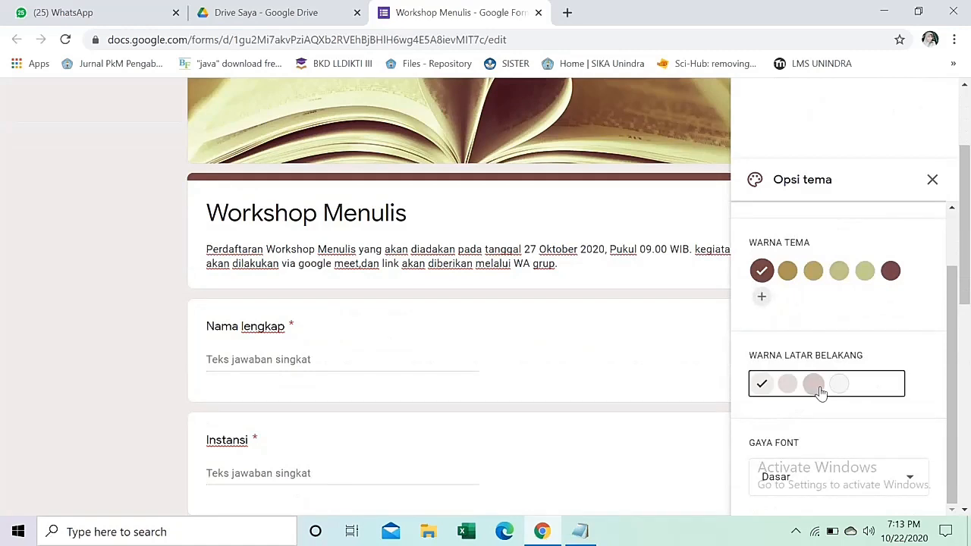
pyautogui.scroll(1, 900, 331)
pyautogui.scroll(3, 901, 330)
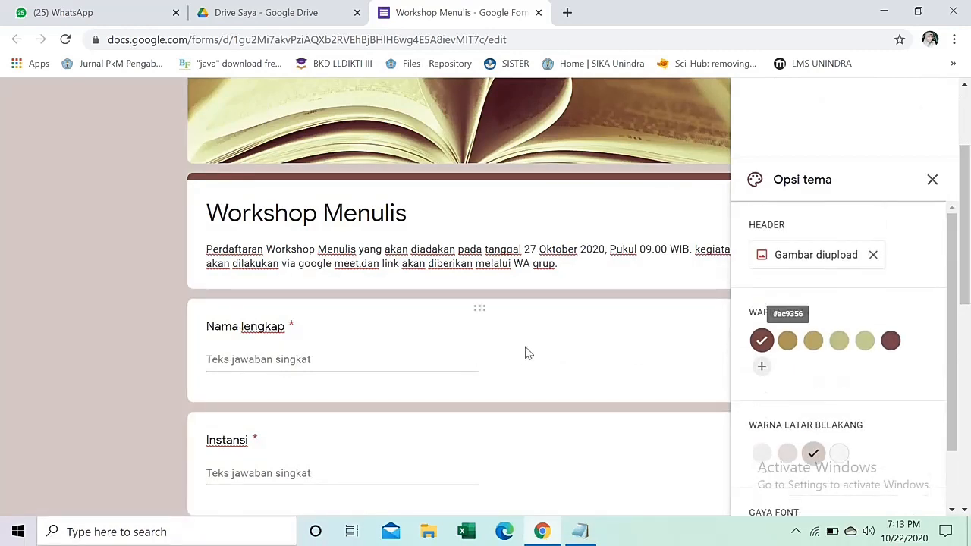
pyautogui.click(792, 456)
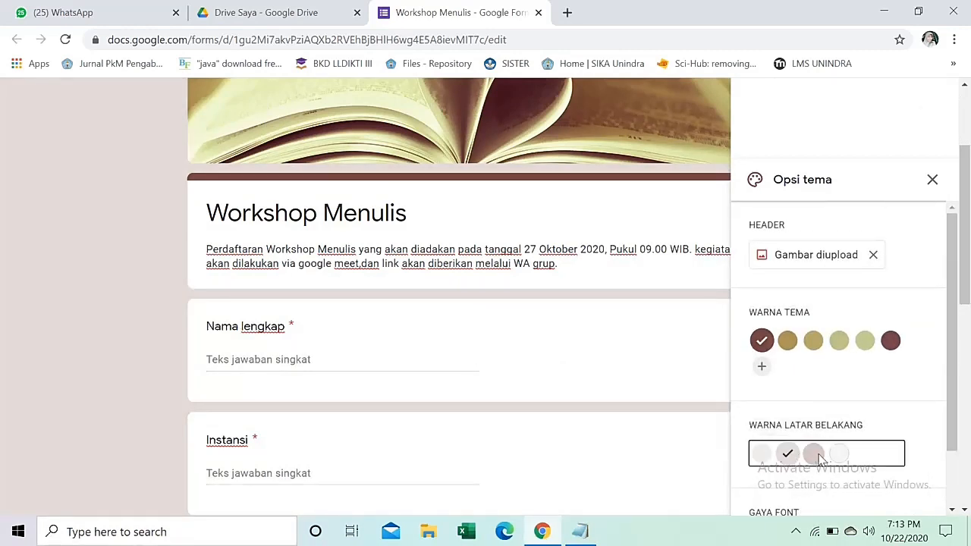
pyautogui.click(813, 454)
pyautogui.scroll(-2, 907, 383)
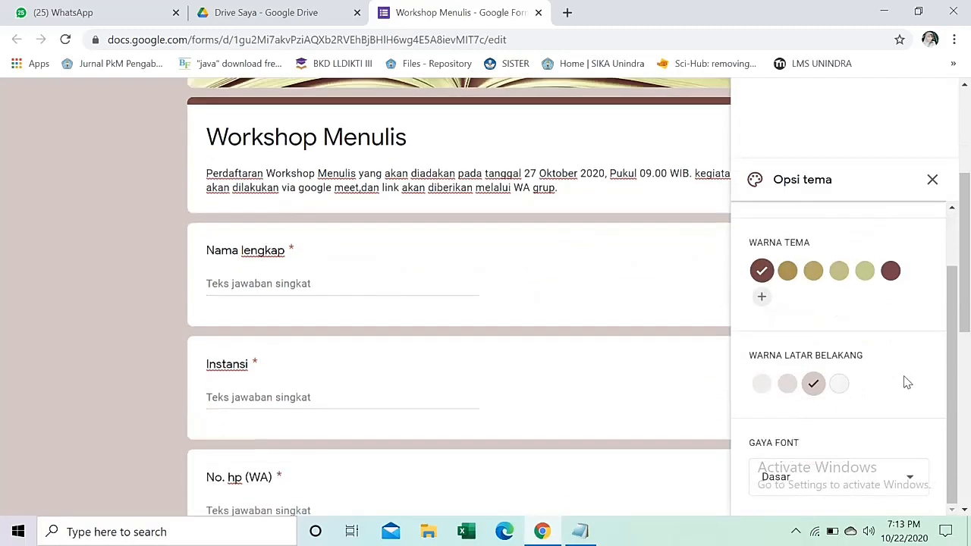
pyautogui.scroll(-2, 879, 371)
pyautogui.scroll(1, 882, 439)
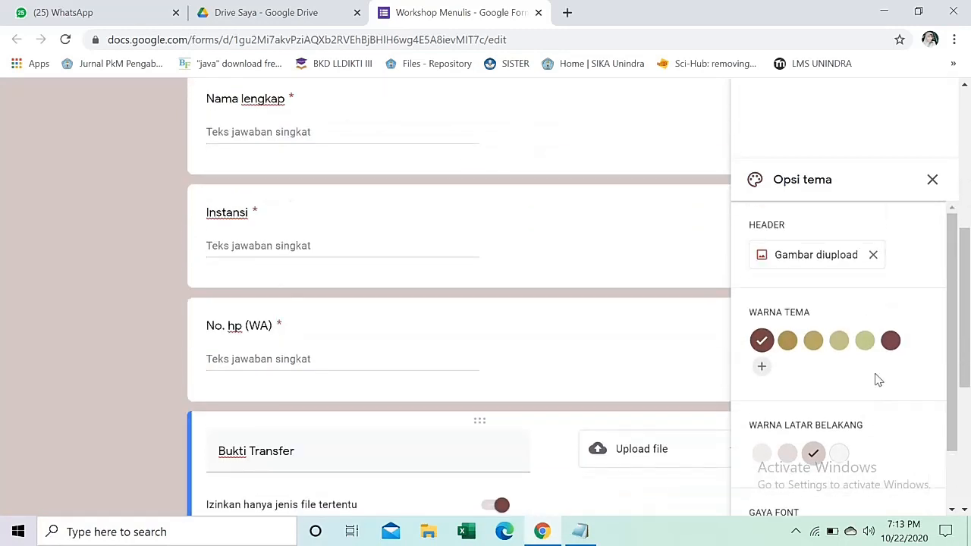
pyautogui.scroll(5, 579, 258)
pyautogui.scroll(-3, 932, 440)
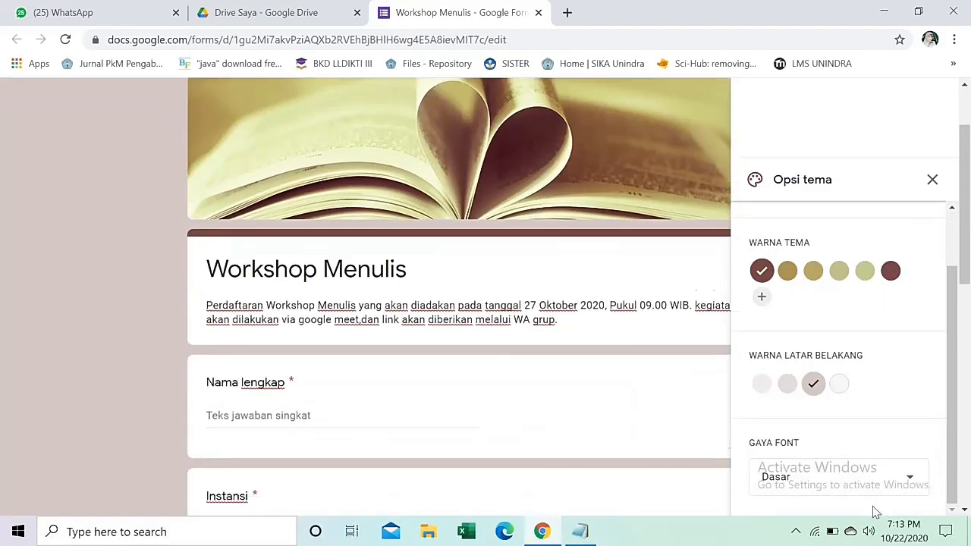
# Set the form's font style to Formal and close the theme options panel.
pyautogui.click(906, 478)
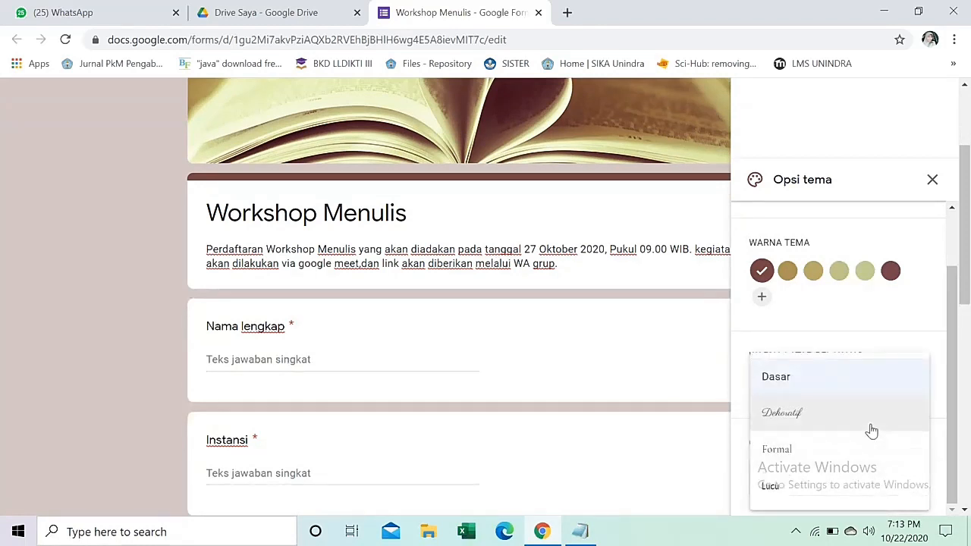
pyautogui.click(869, 429)
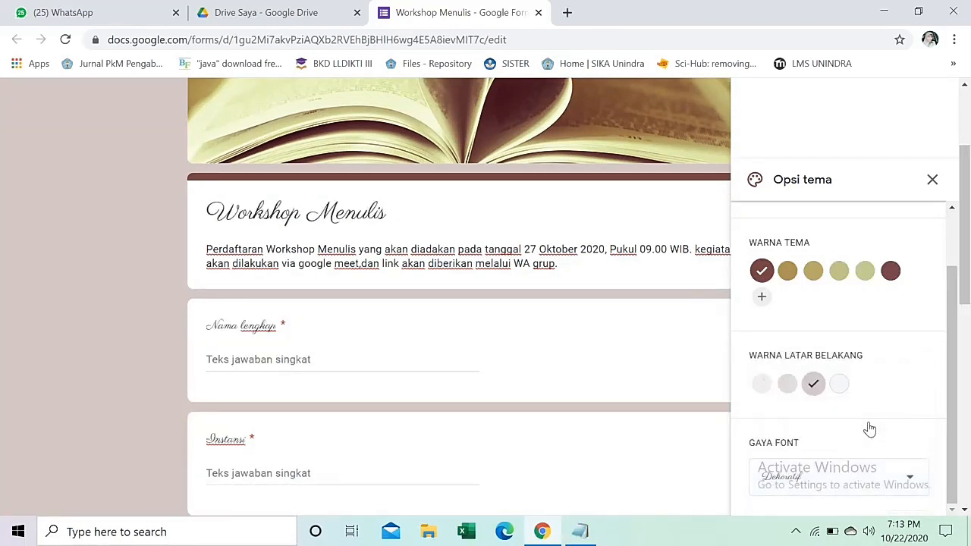
pyautogui.click(909, 478)
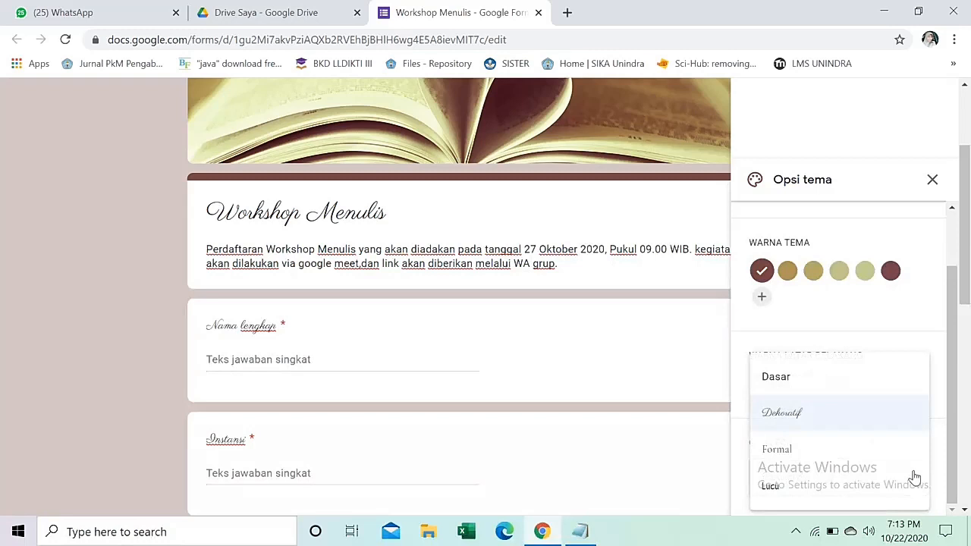
pyautogui.click(831, 460)
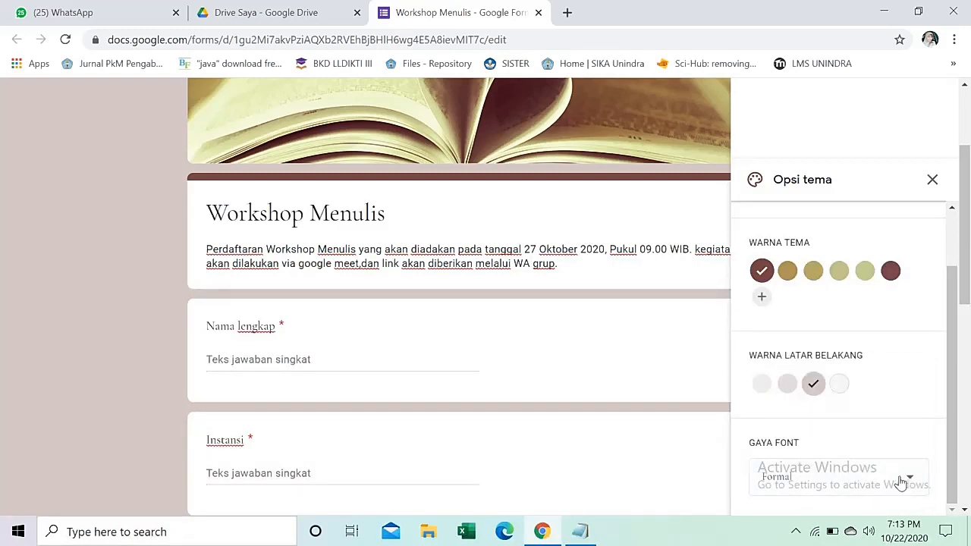
pyautogui.click(899, 482)
pyautogui.click(853, 488)
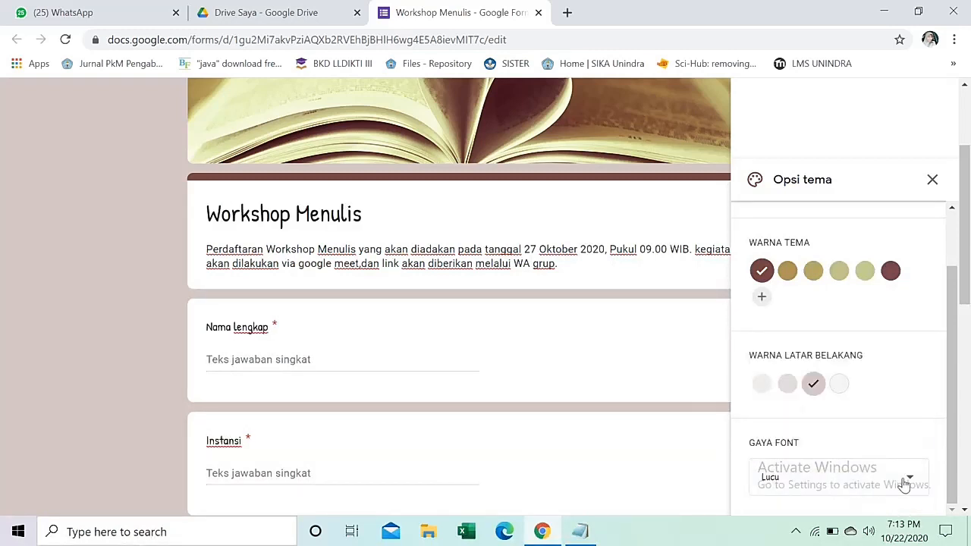
pyautogui.click(845, 467)
pyautogui.click(814, 456)
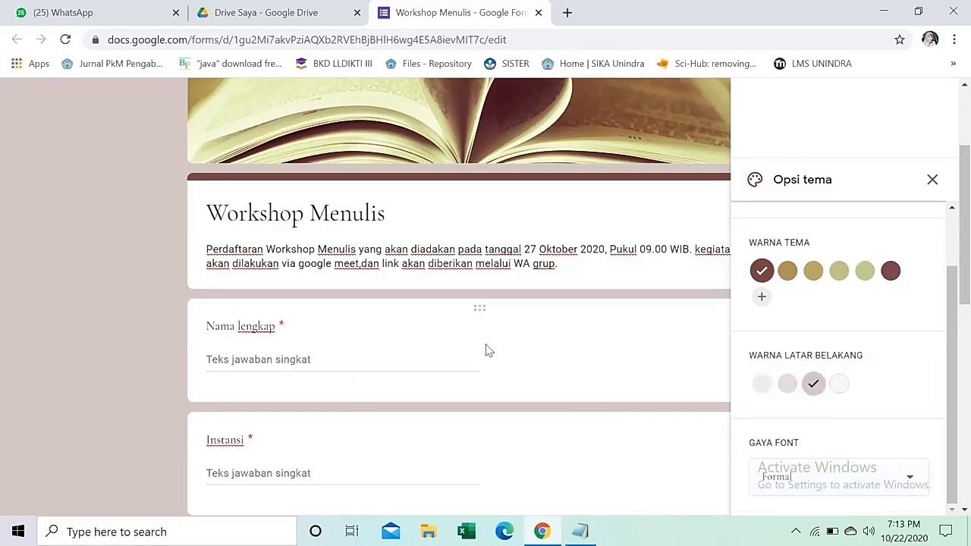
pyautogui.click(932, 180)
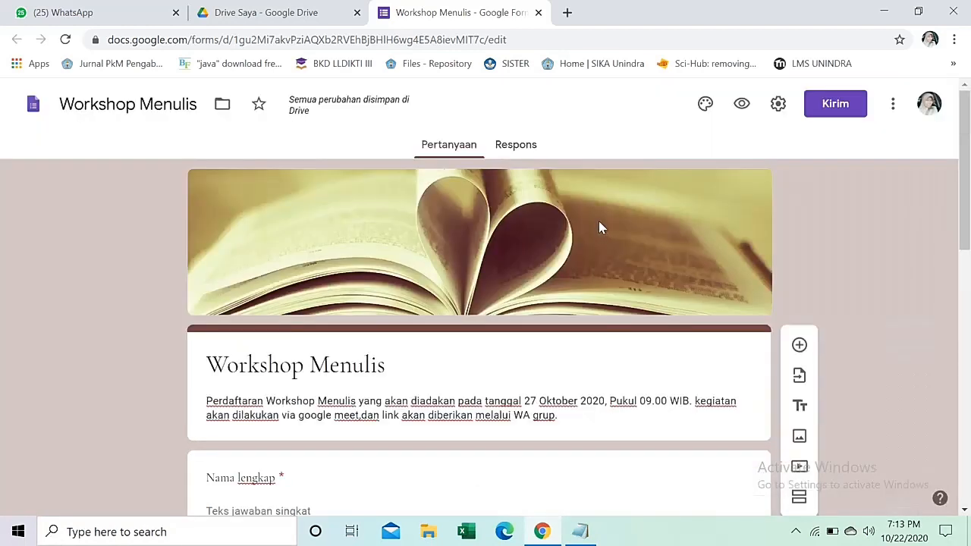
pyautogui.scroll(-2, 697, 189)
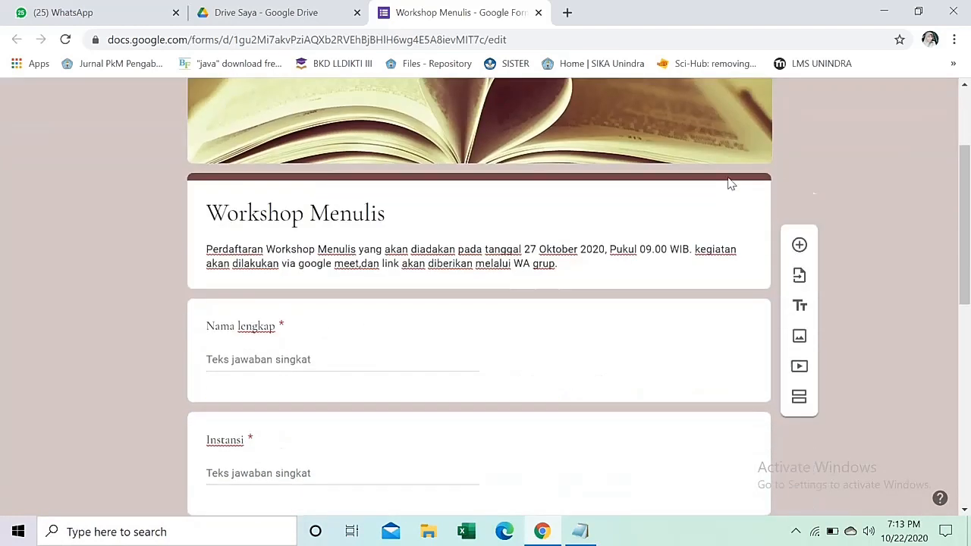
pyautogui.scroll(2, 739, 186)
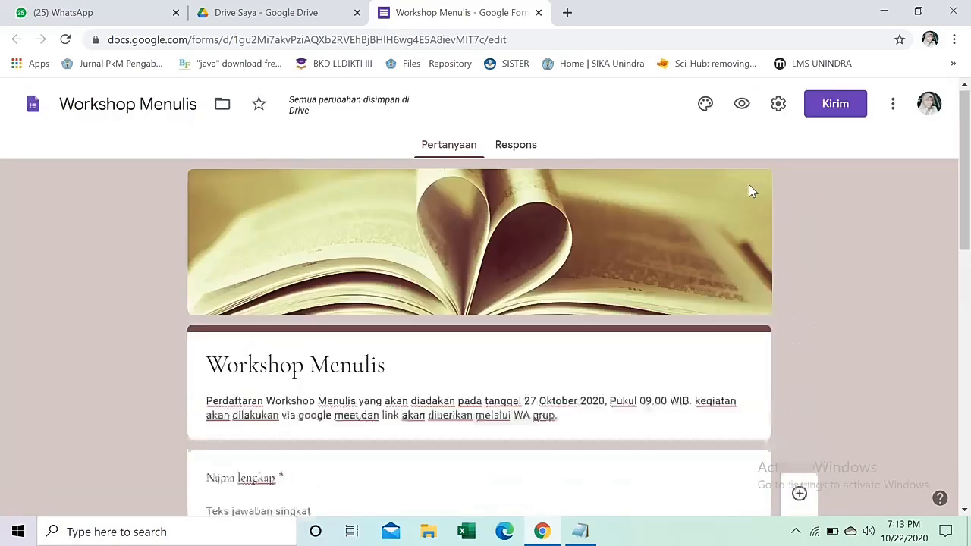
# Open the Workshop Menulis respondent preview and scroll through its questions.
pyautogui.click(743, 104)
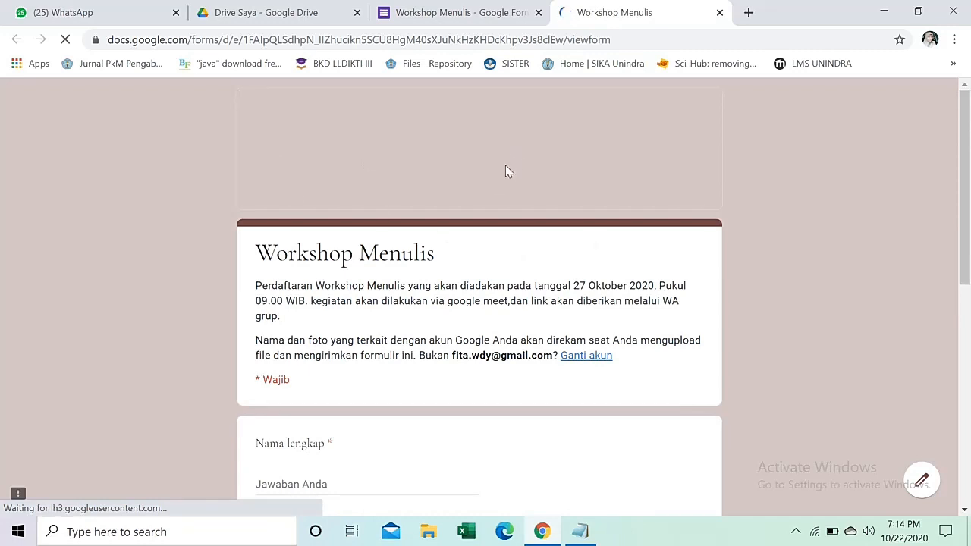
pyautogui.scroll(-1, 715, 152)
pyautogui.scroll(1, 672, 143)
pyautogui.scroll(-3, 713, 126)
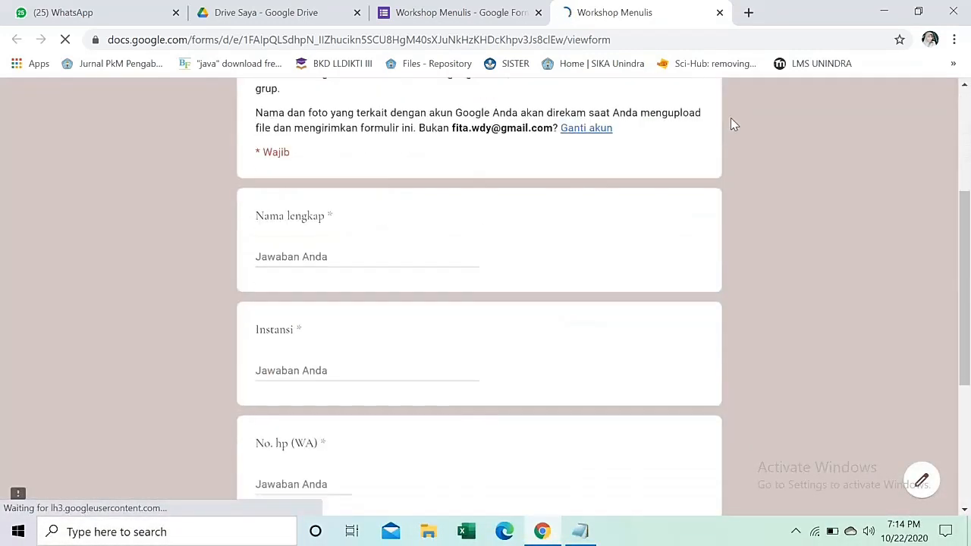
pyautogui.scroll(-3, 612, 225)
pyautogui.scroll(2, 472, 306)
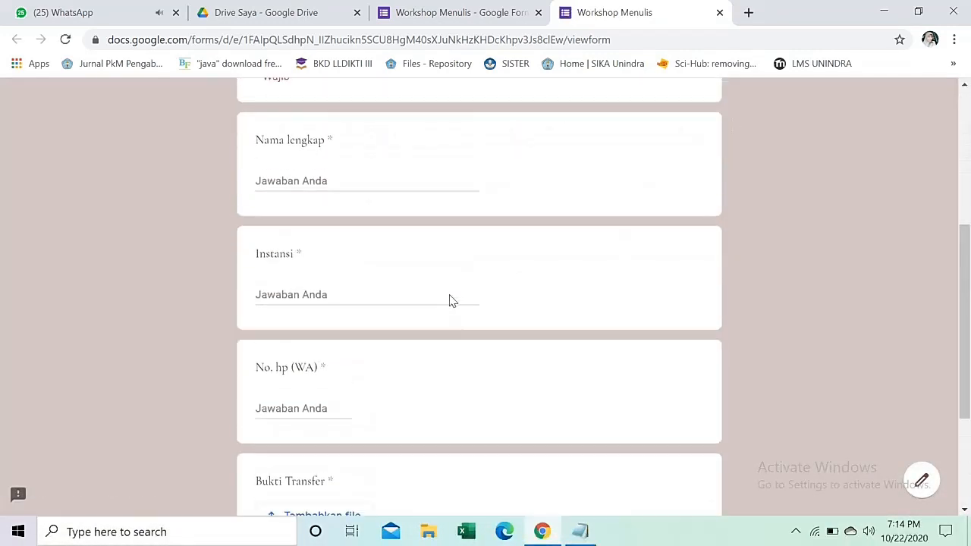
pyautogui.scroll(3, 447, 295)
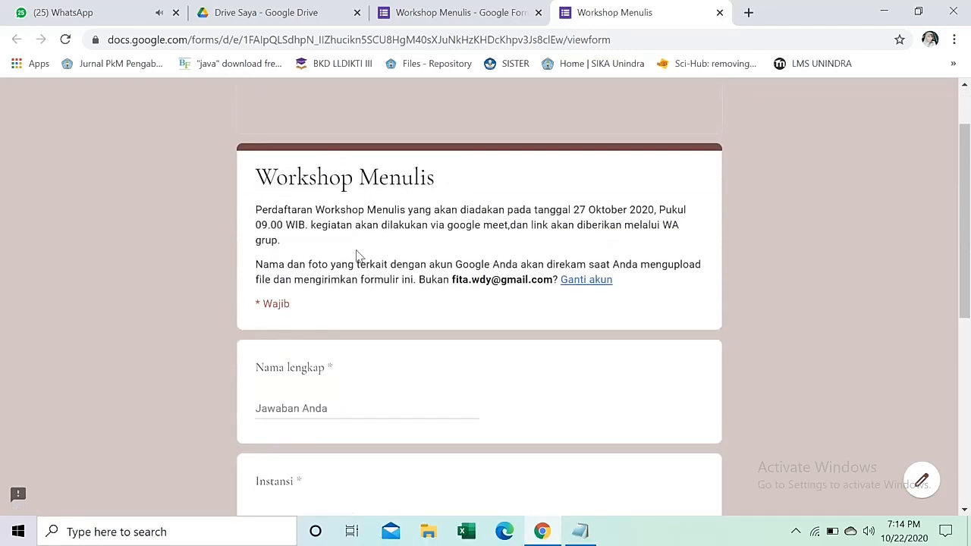
pyautogui.scroll(-2, 327, 377)
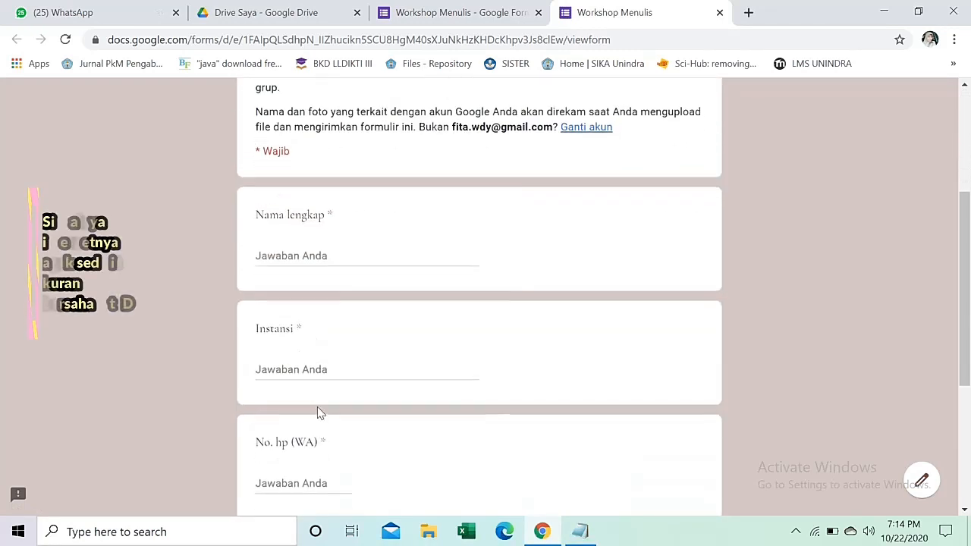
pyautogui.scroll(-2, 326, 409)
pyautogui.scroll(-2, 357, 425)
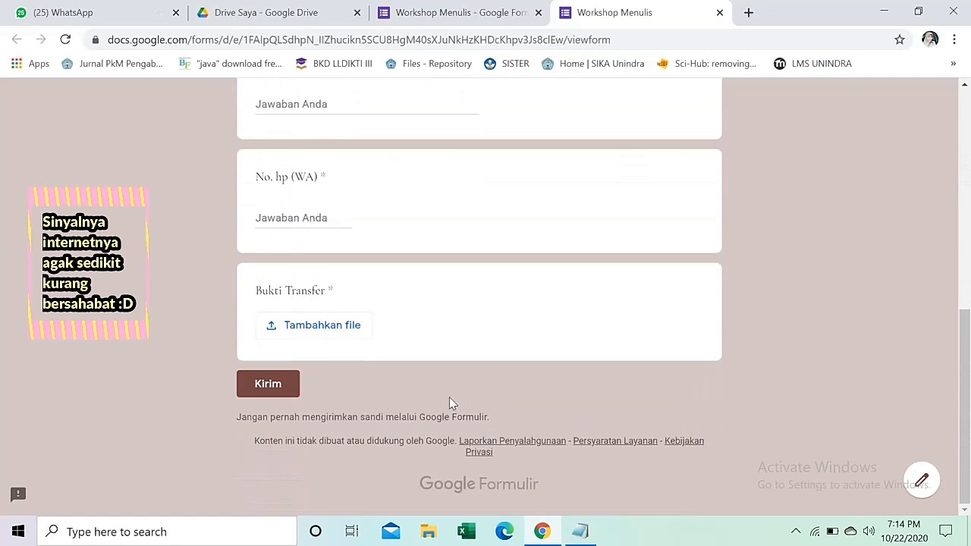
pyautogui.scroll(5, 444, 379)
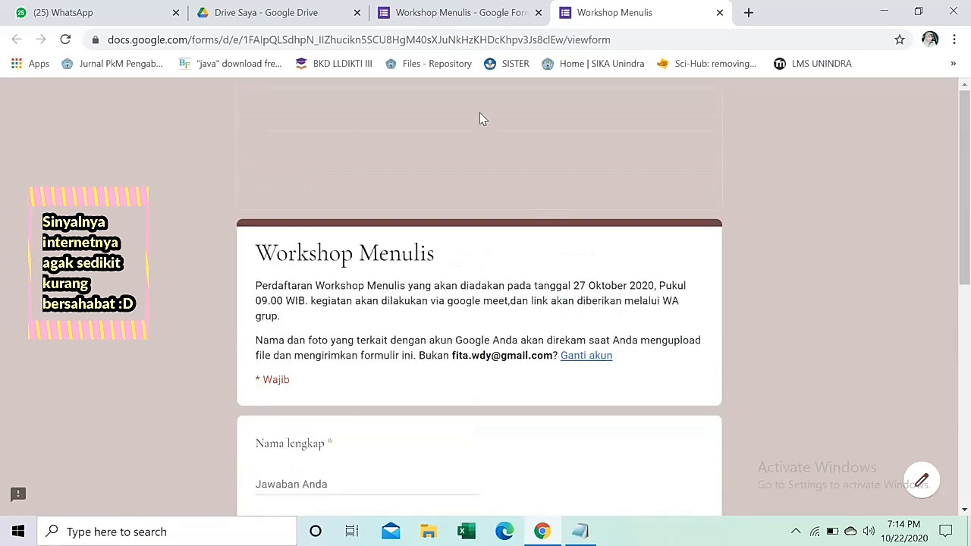
# Reload the preview so the book banner image appears, then recheck the form.
pyautogui.click(65, 40)
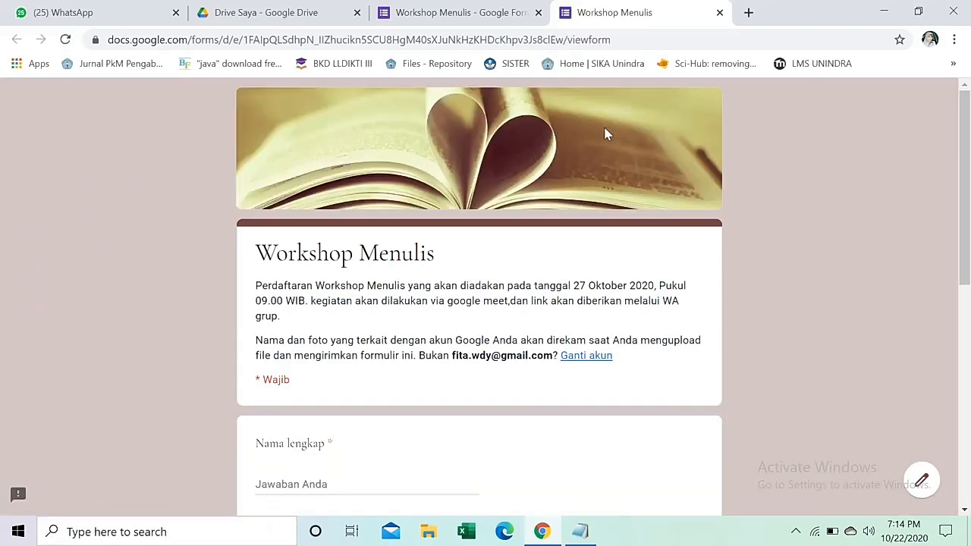
pyautogui.scroll(-3, 451, 258)
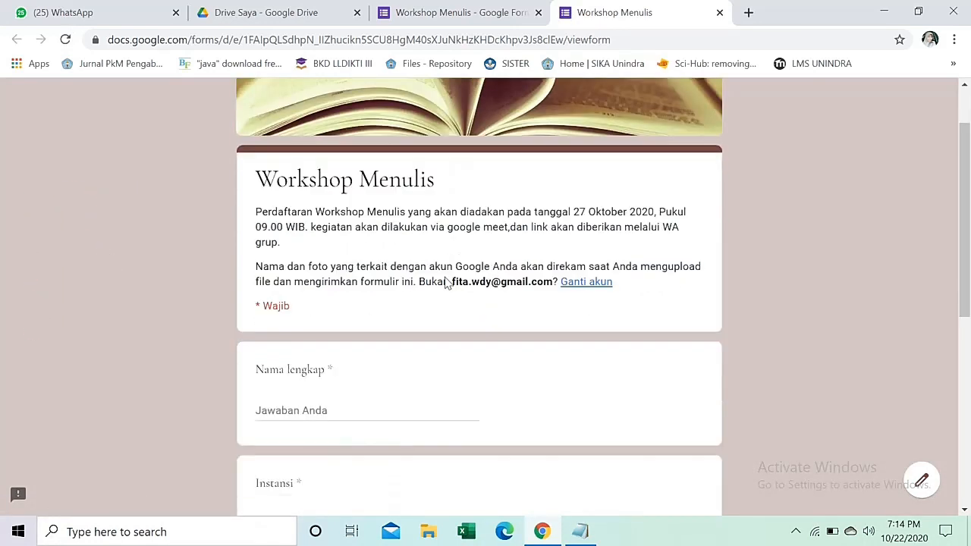
pyautogui.scroll(3, 394, 265)
pyautogui.scroll(-2, 436, 273)
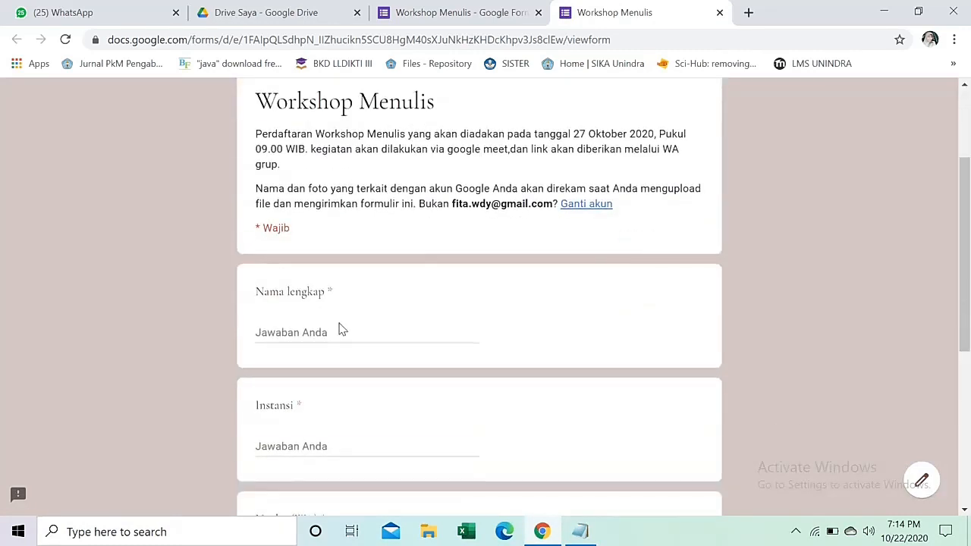
pyautogui.scroll(-3, 295, 322)
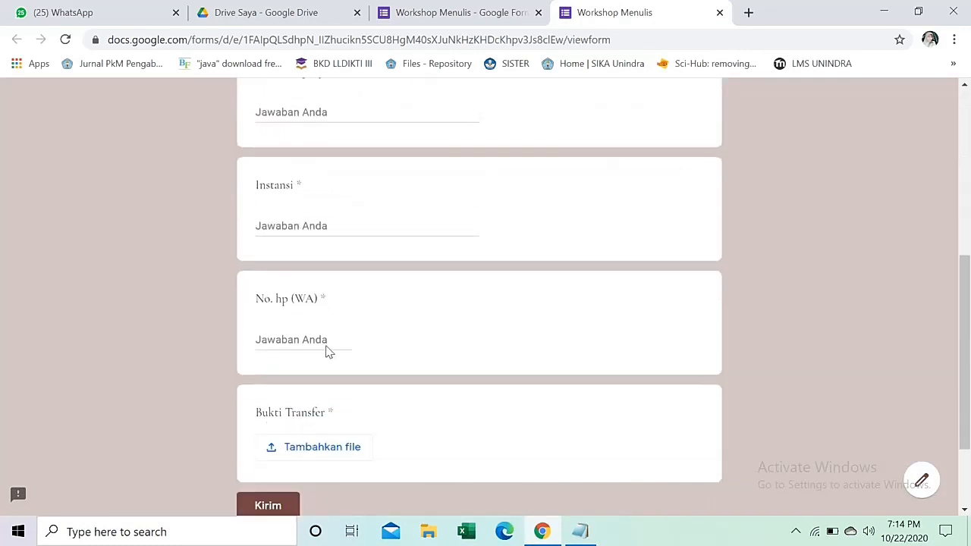
pyautogui.scroll(5, 587, 296)
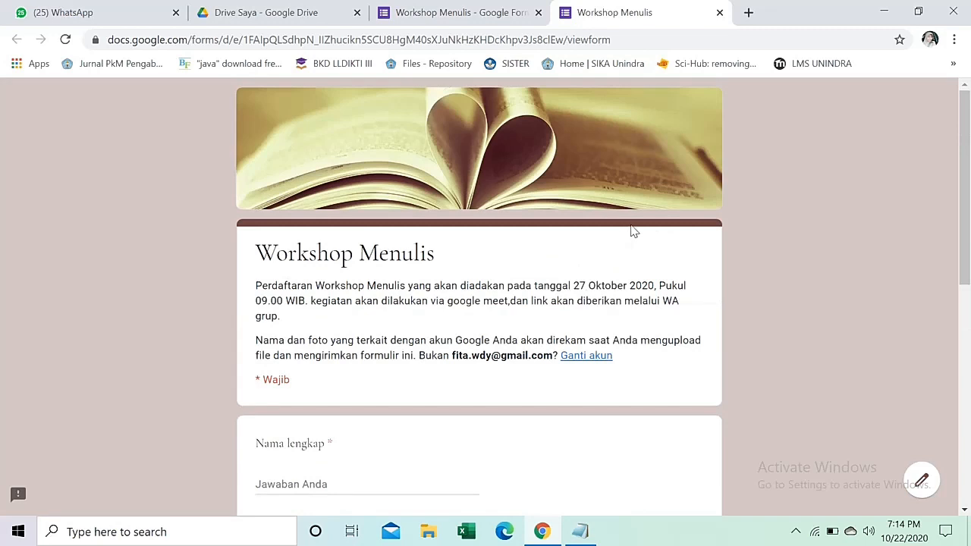
# Back in the form editor, review the form up to its title, then switch to WhatsApp Web.
pyautogui.click(479, 10)
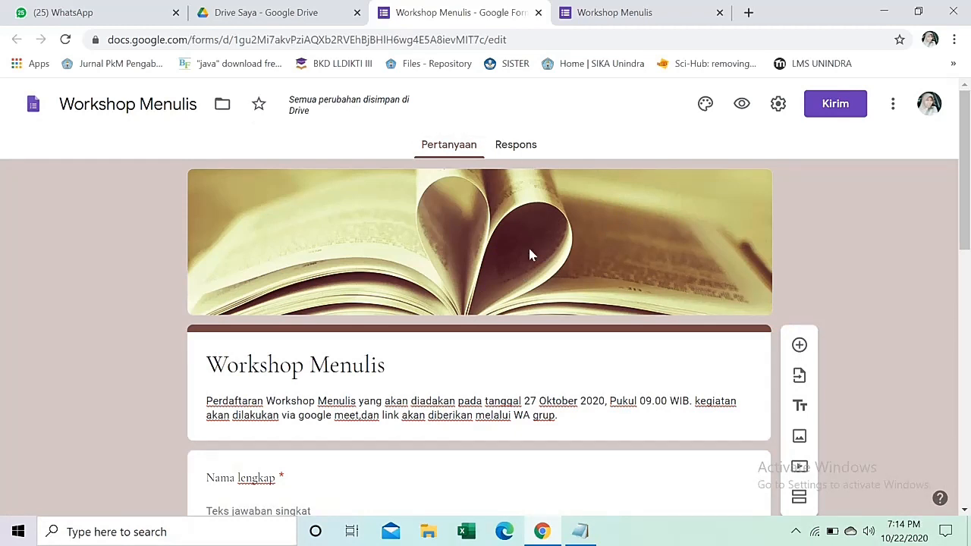
pyautogui.scroll(-3, 529, 255)
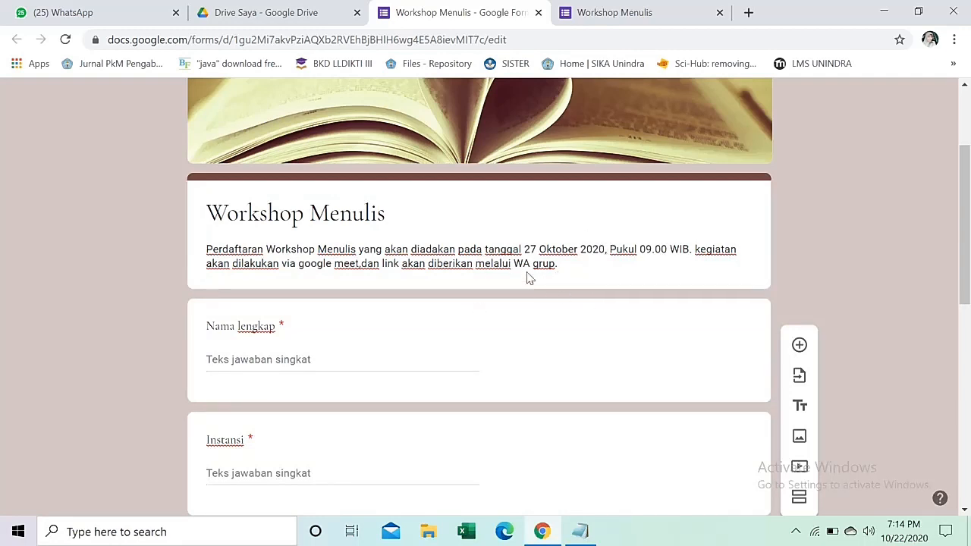
pyautogui.scroll(-2, 500, 299)
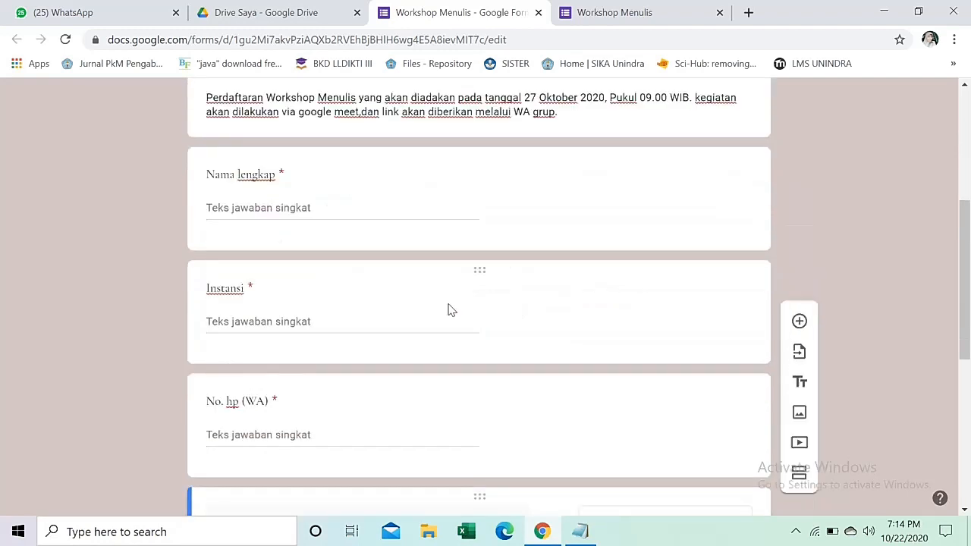
pyautogui.scroll(-1, 402, 314)
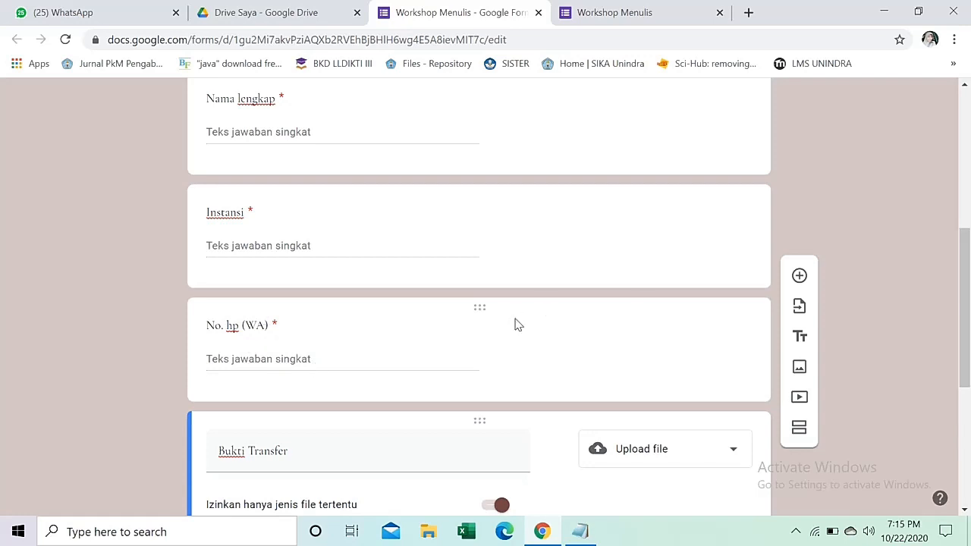
pyautogui.scroll(1, 514, 325)
pyautogui.scroll(2, 516, 322)
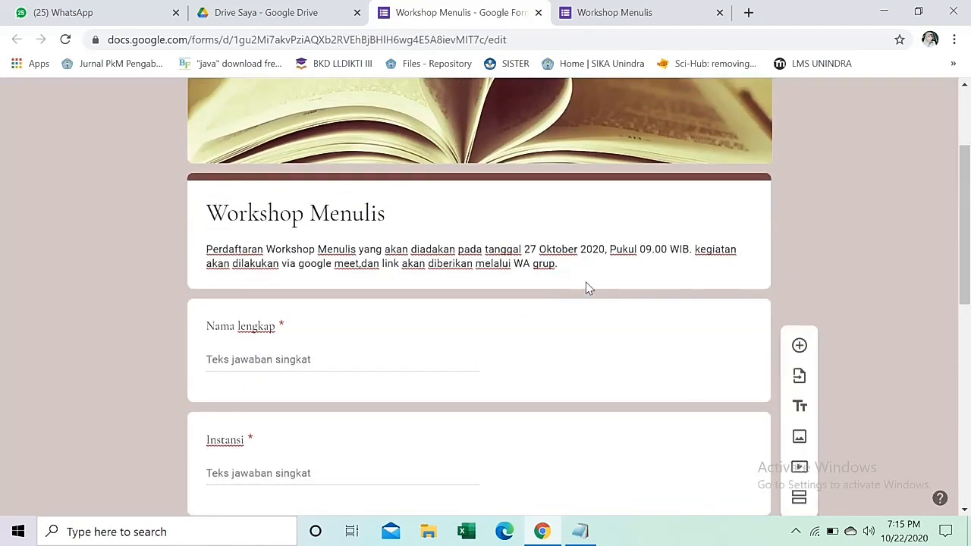
pyautogui.scroll(1, 639, 283)
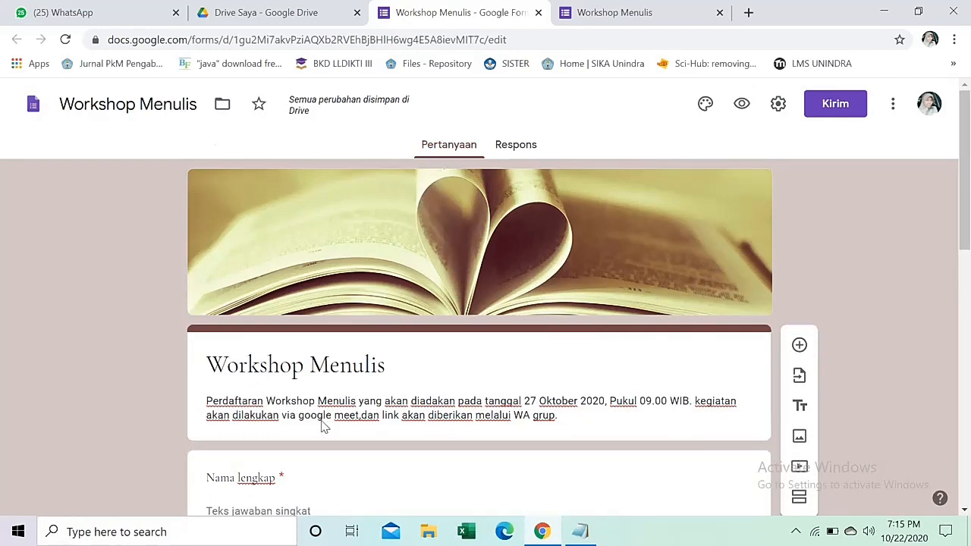
pyautogui.click(66, 12)
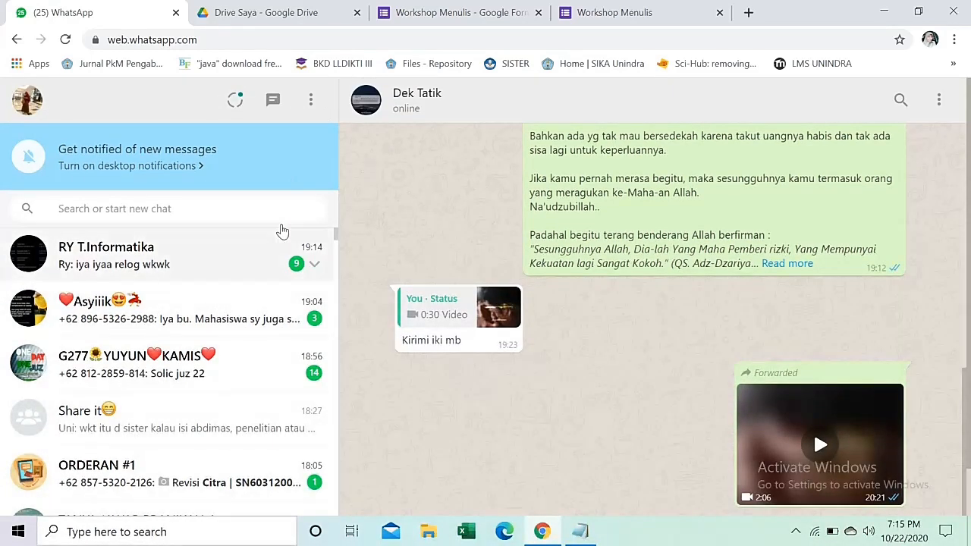
# Create a WhatsApp group named W' Menulis with one searched contact added.
pyautogui.click(310, 99)
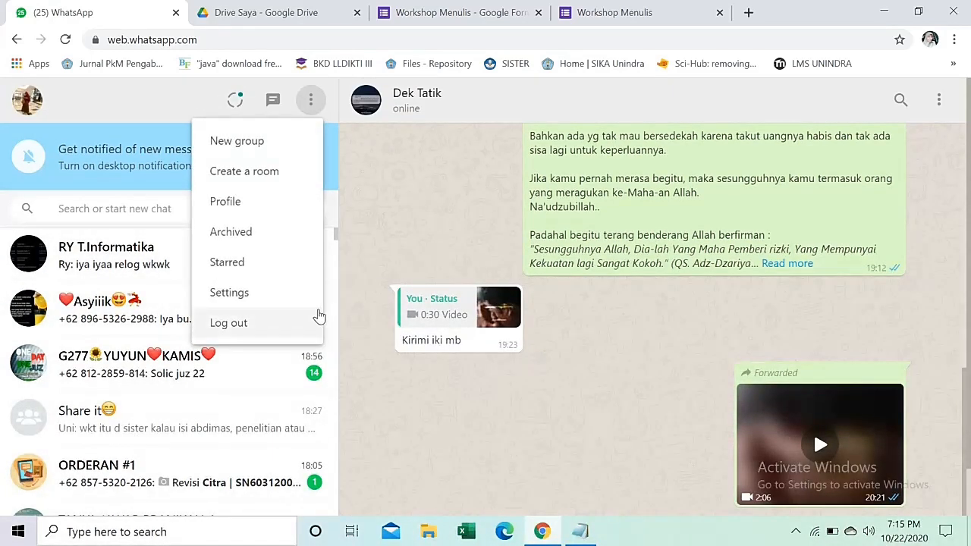
pyautogui.click(238, 146)
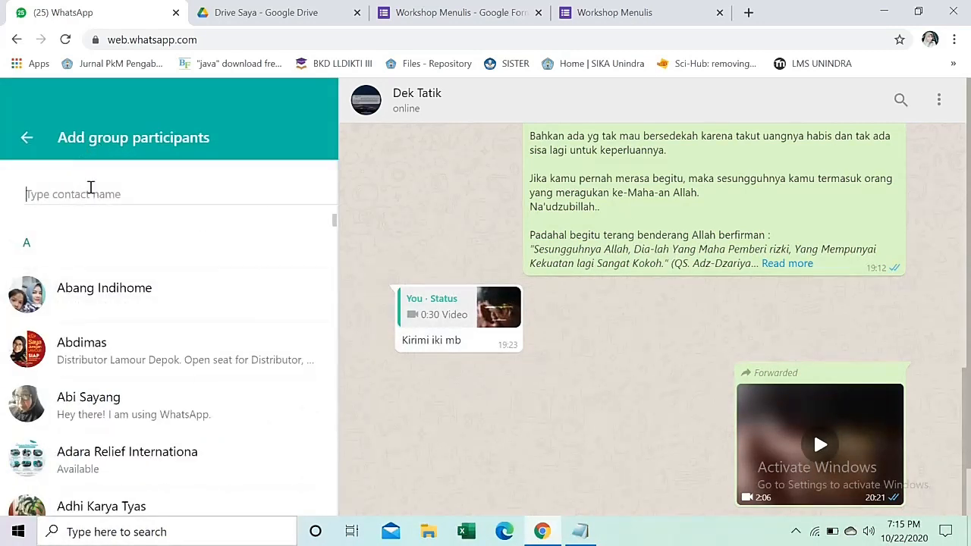
pyautogui.write('my')
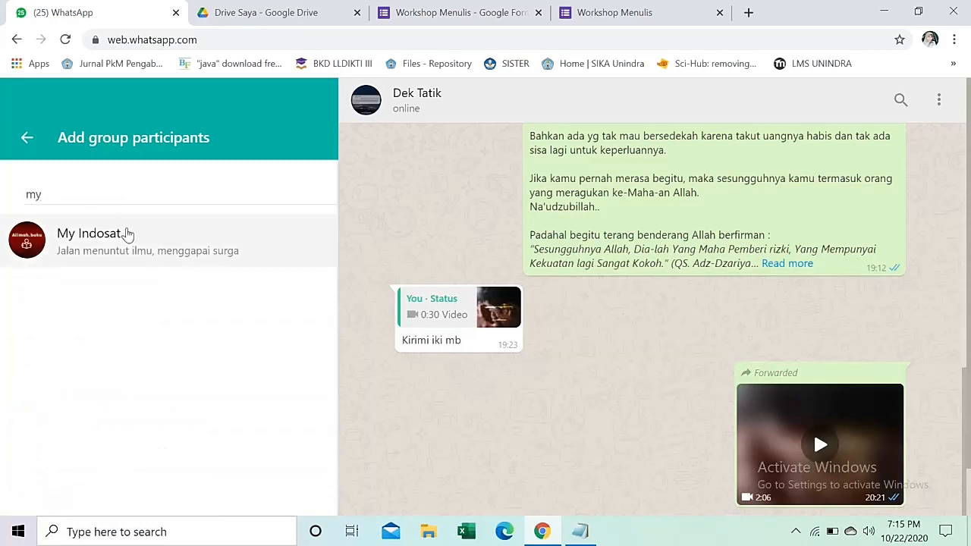
pyautogui.click(125, 235)
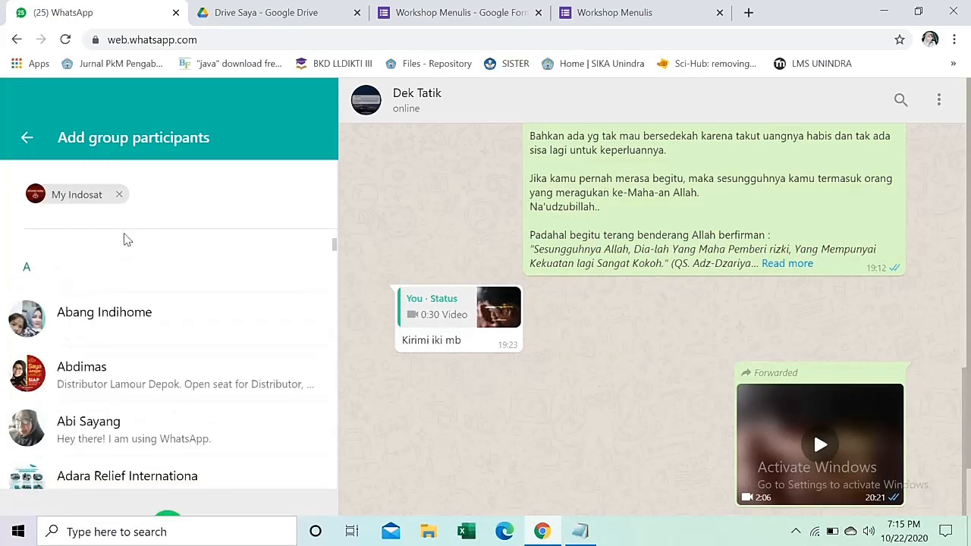
pyautogui.click(168, 476)
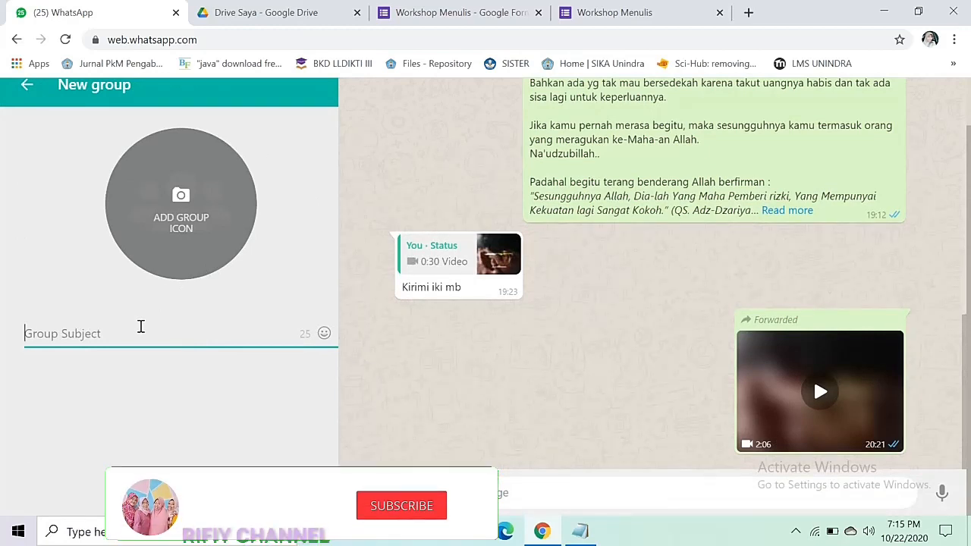
pyautogui.write('W')
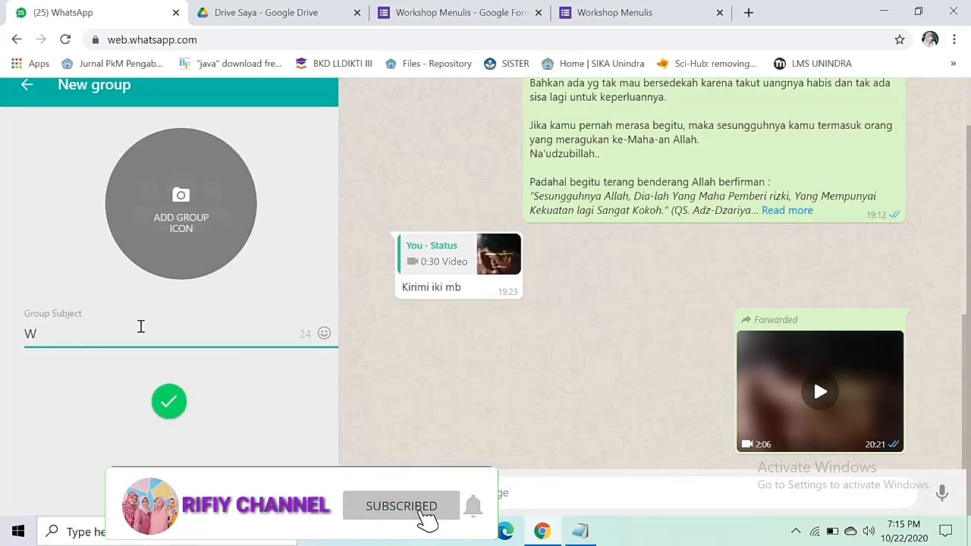
pyautogui.write("' ")
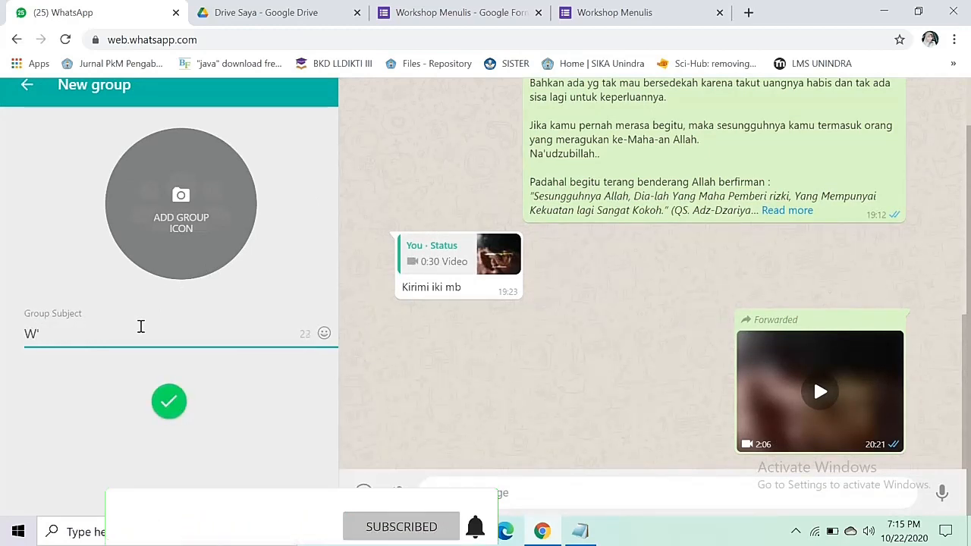
pyautogui.write('Menulis')
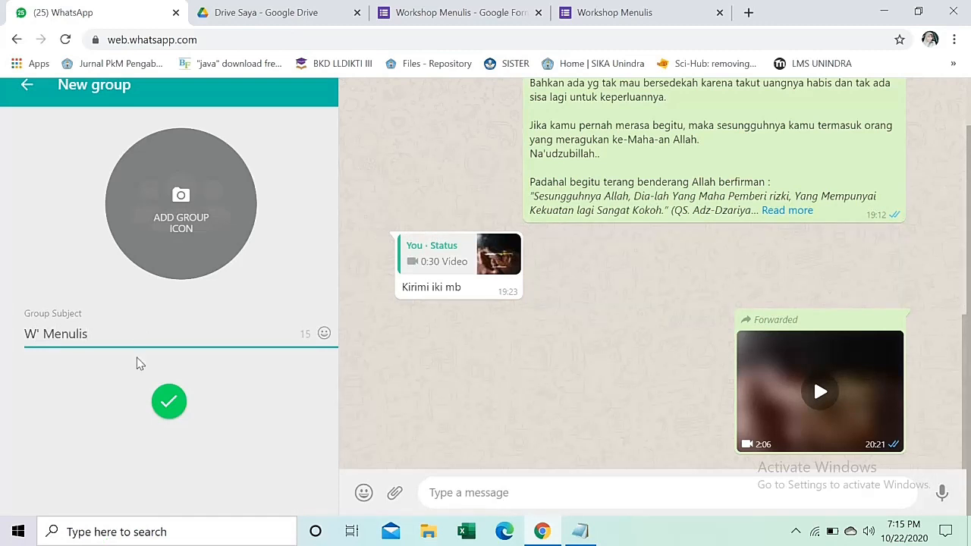
pyautogui.click(169, 401)
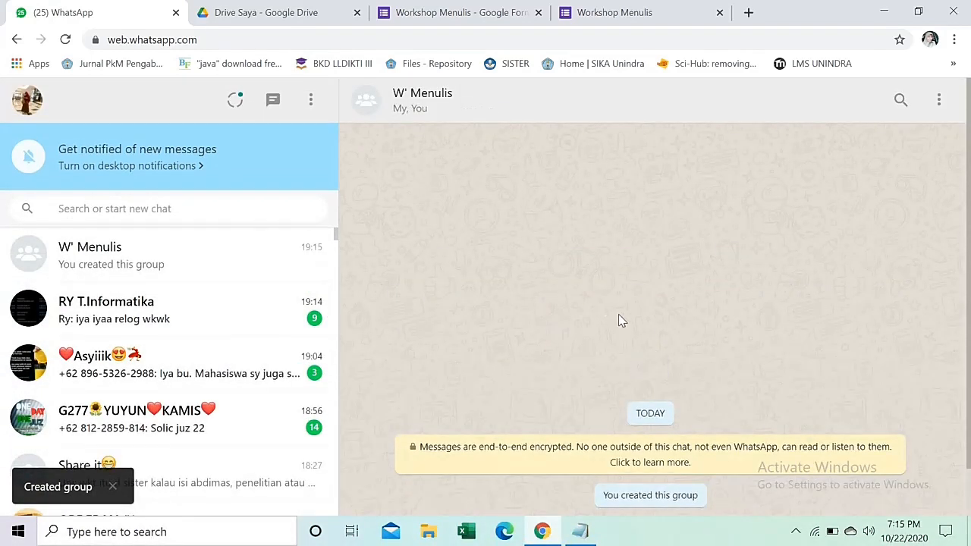
# Open the W' Menulis group info and generate its invite-to-group link.
pyautogui.click(939, 101)
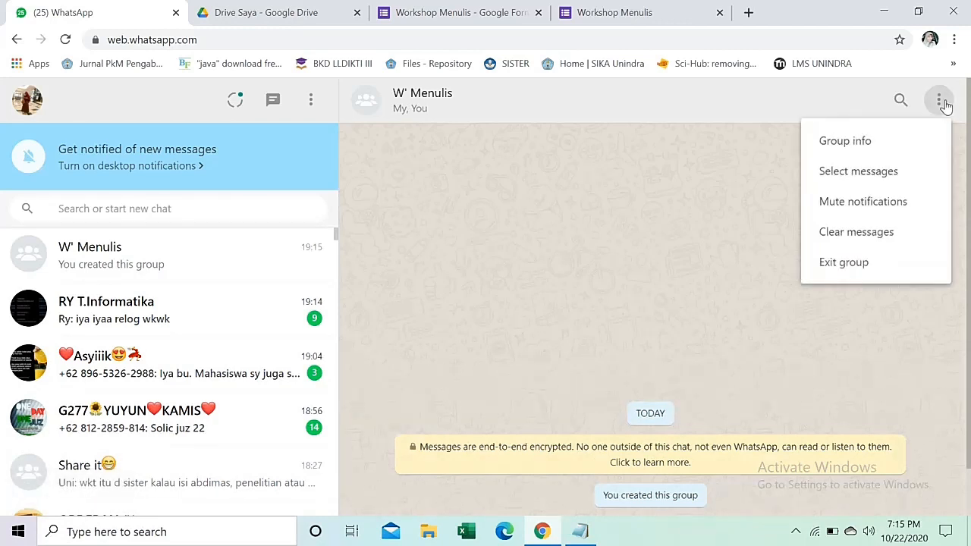
pyautogui.click(896, 157)
pyautogui.scroll(-4, 903, 395)
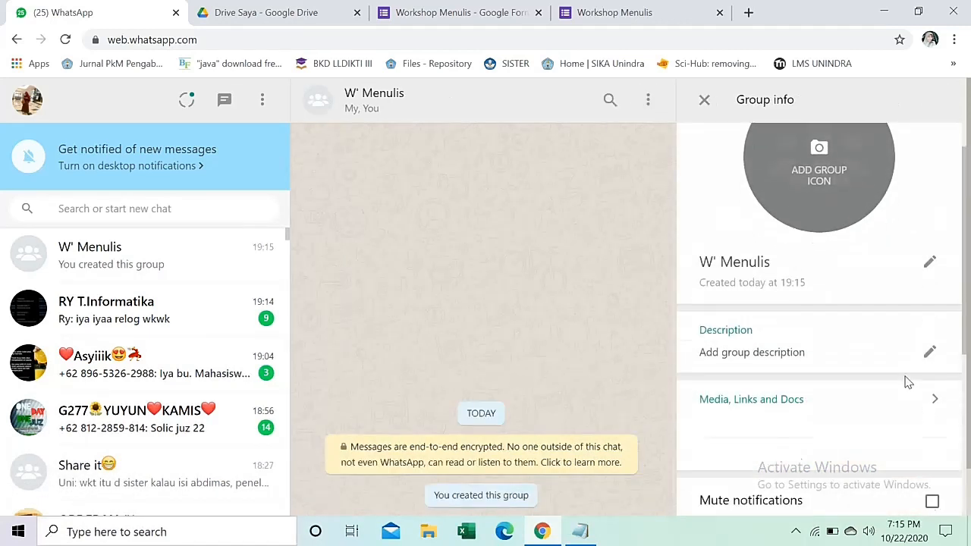
pyautogui.scroll(-3, 894, 416)
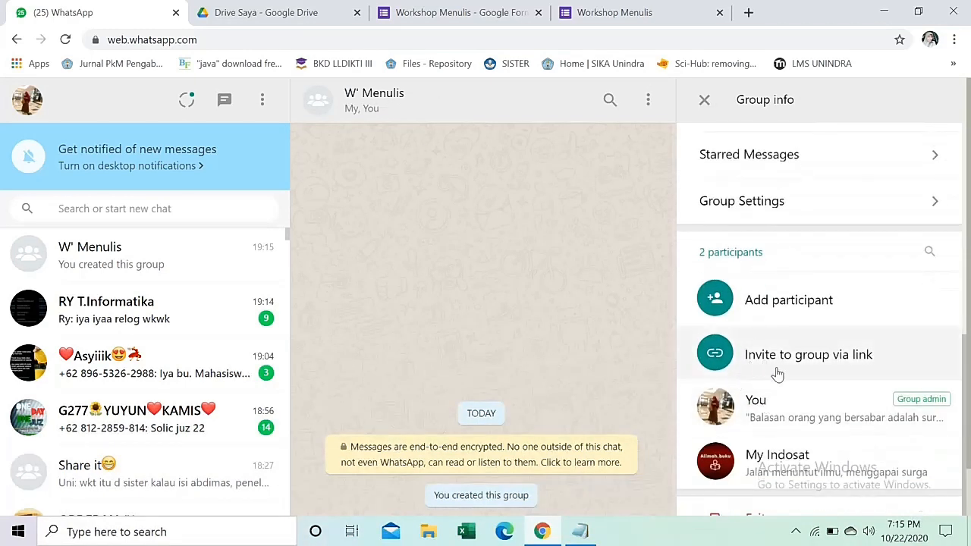
pyautogui.click(819, 365)
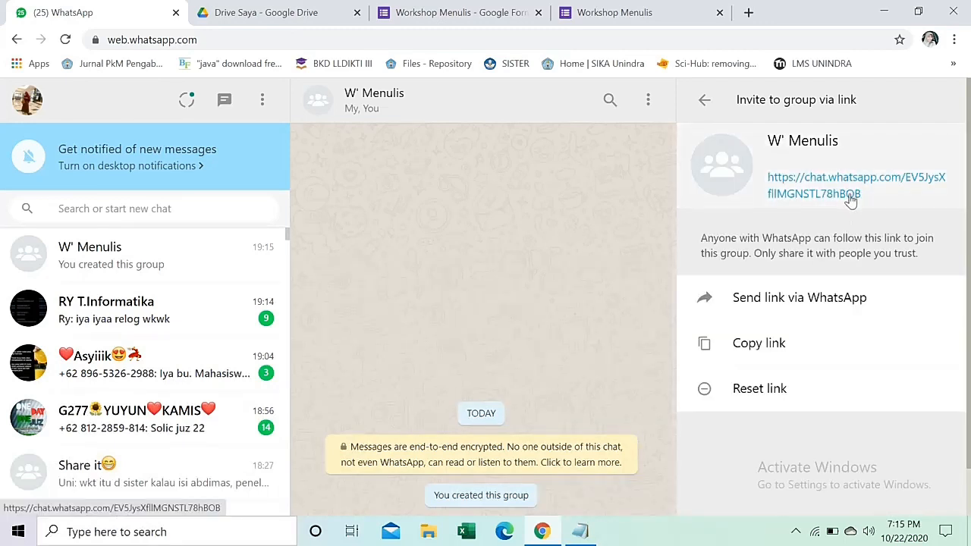
# Select and copy the group invite link, then return to the Forms editor.
pyautogui.rightClick(834, 180)
pyautogui.click(878, 154)
pyautogui.moveTo(875, 202); pyautogui.dragTo(767, 182)
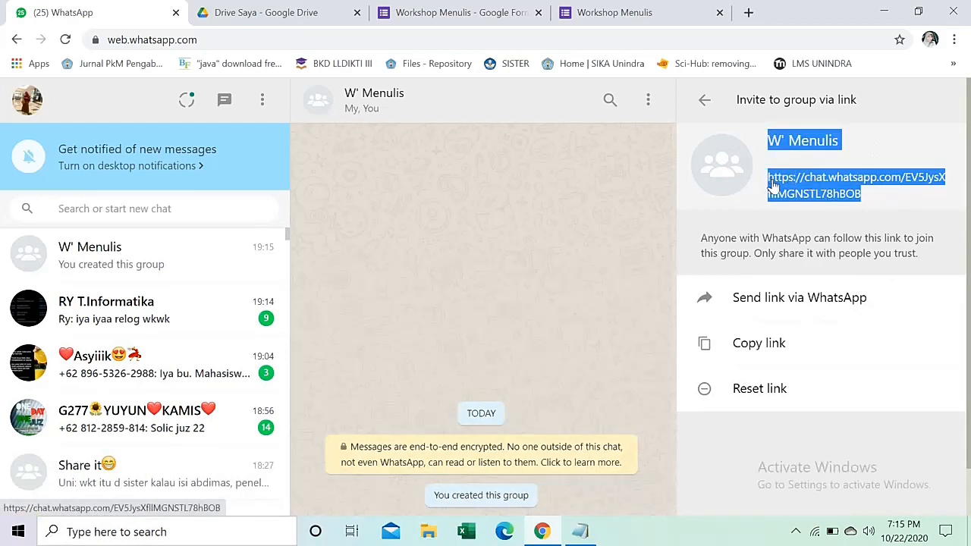
pyautogui.rightClick(777, 187)
pyautogui.click(721, 301)
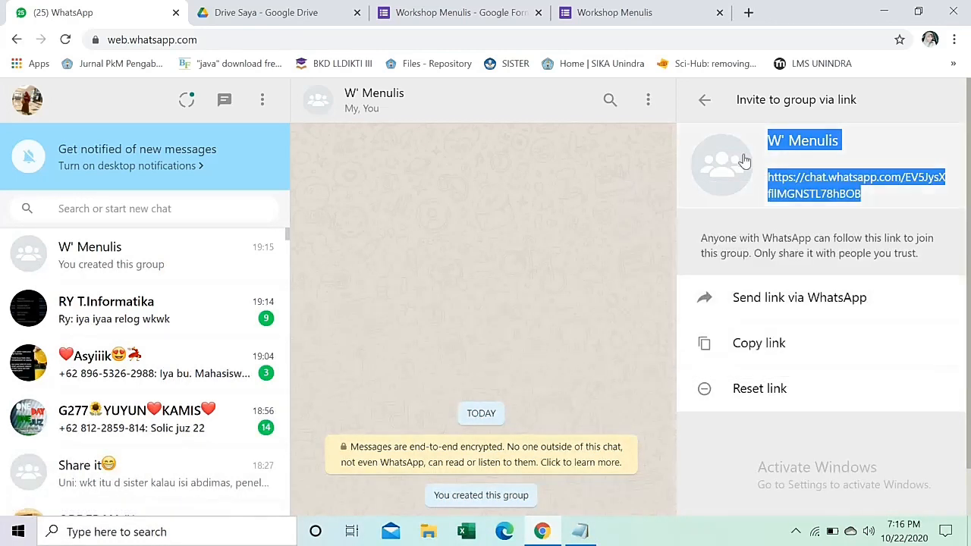
pyautogui.click(415, 12)
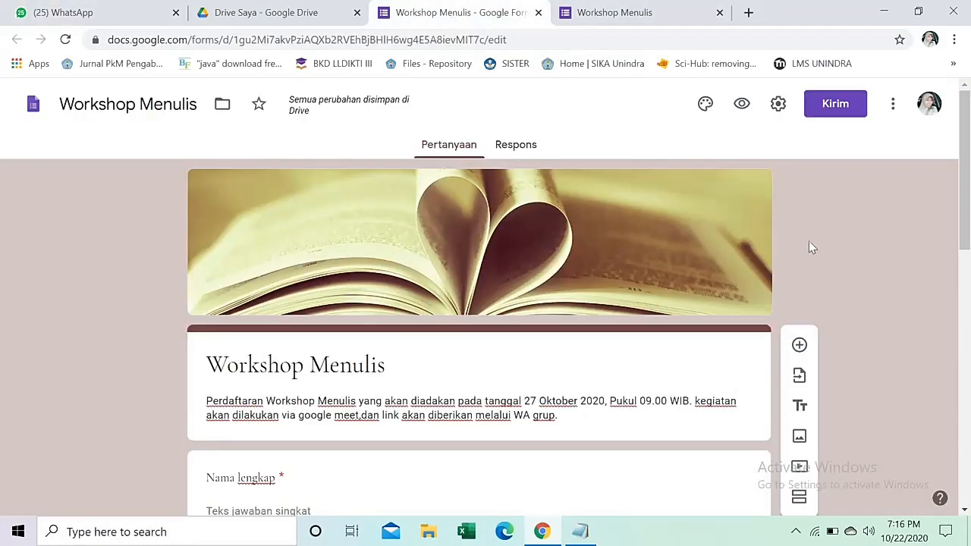
# Paste the WhatsApp invite link as the Presentasi confirmation message and save the settings.
pyautogui.click(777, 106)
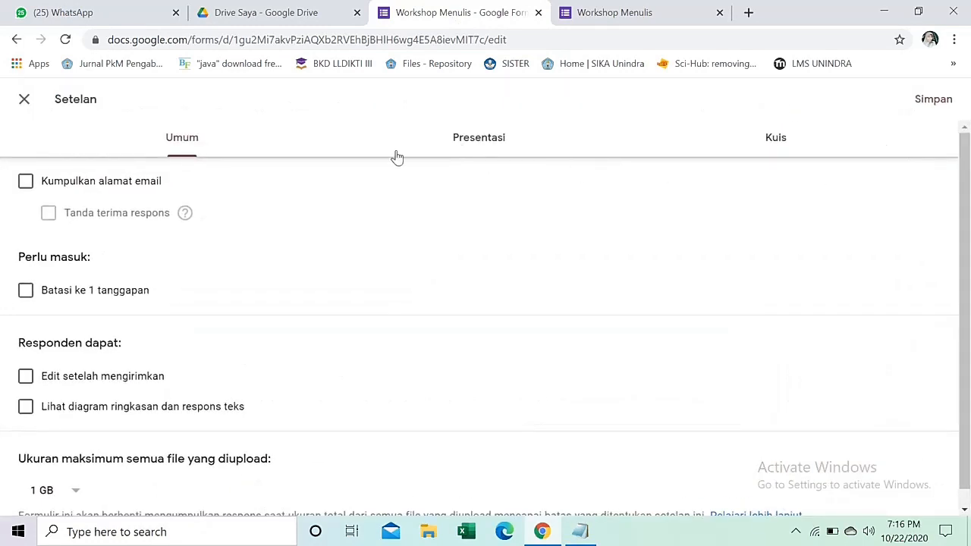
pyautogui.click(483, 142)
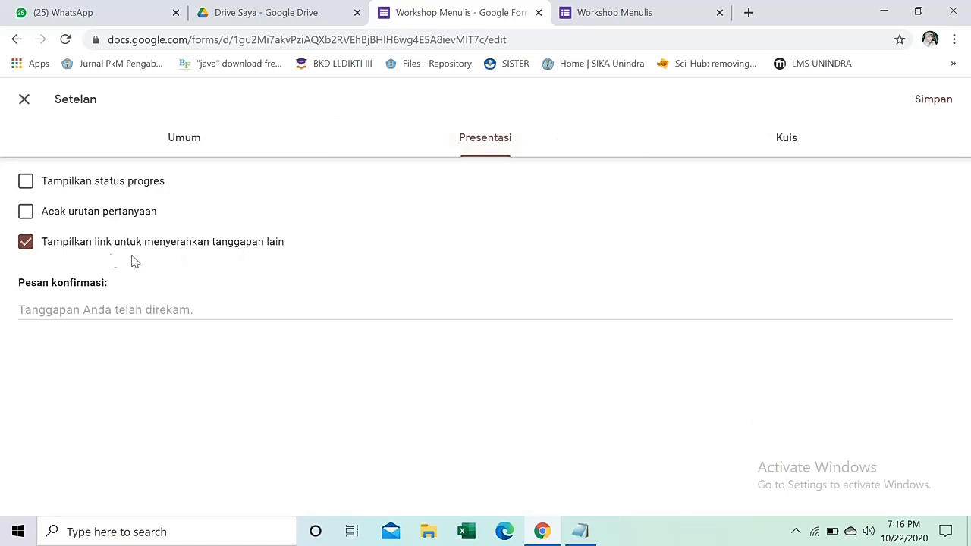
pyautogui.click(115, 310)
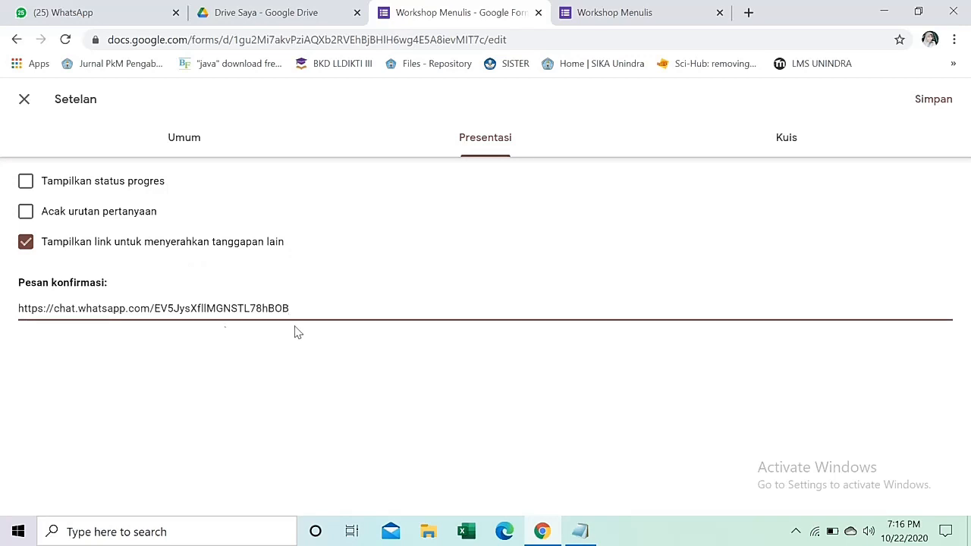
pyautogui.click(934, 101)
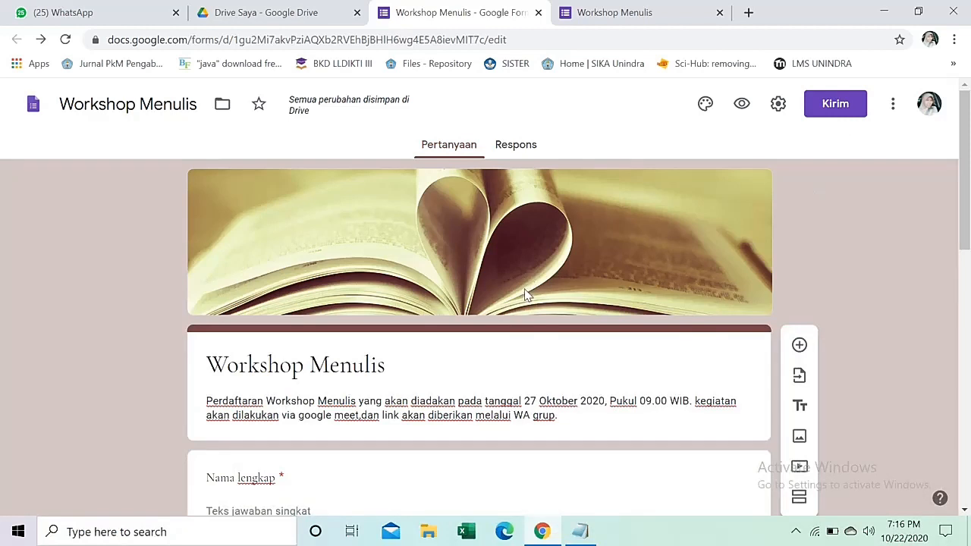
# Copy the form's shortened forms.gle share link from the Kirim dialog.
pyautogui.click(846, 106)
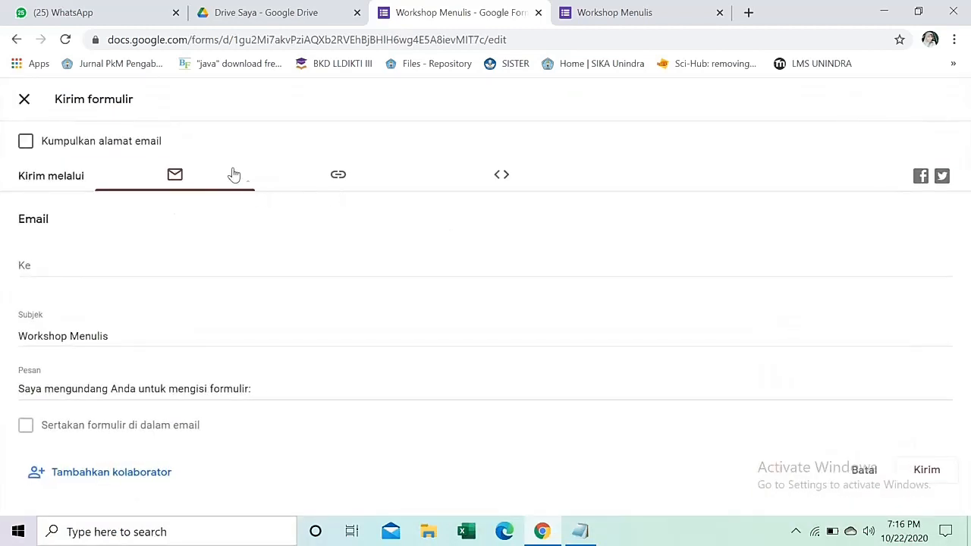
pyautogui.click(338, 177)
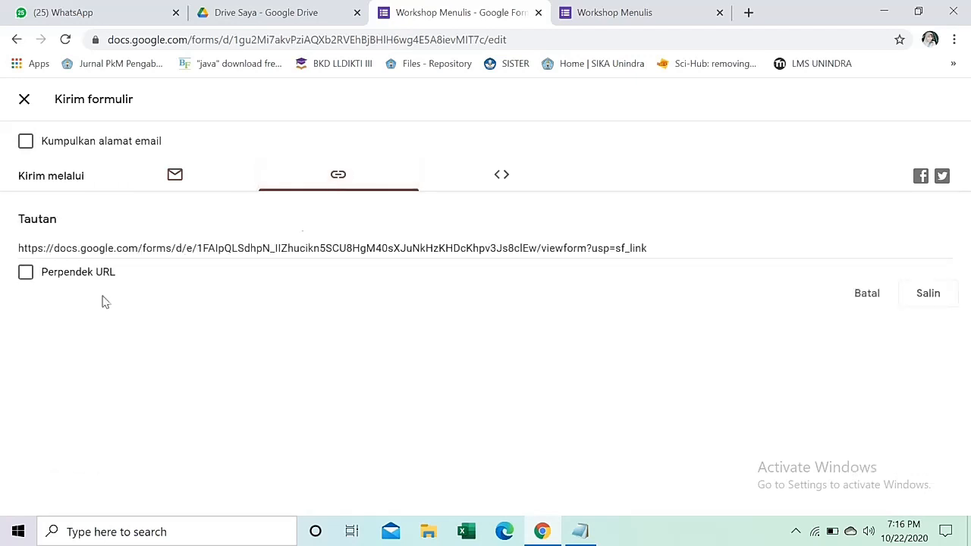
pyautogui.click(26, 272)
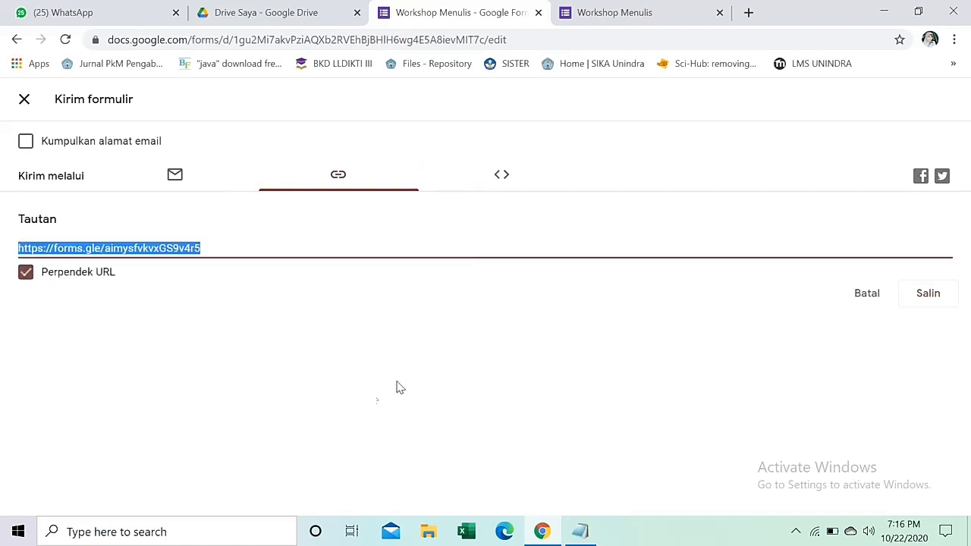
pyautogui.click(939, 298)
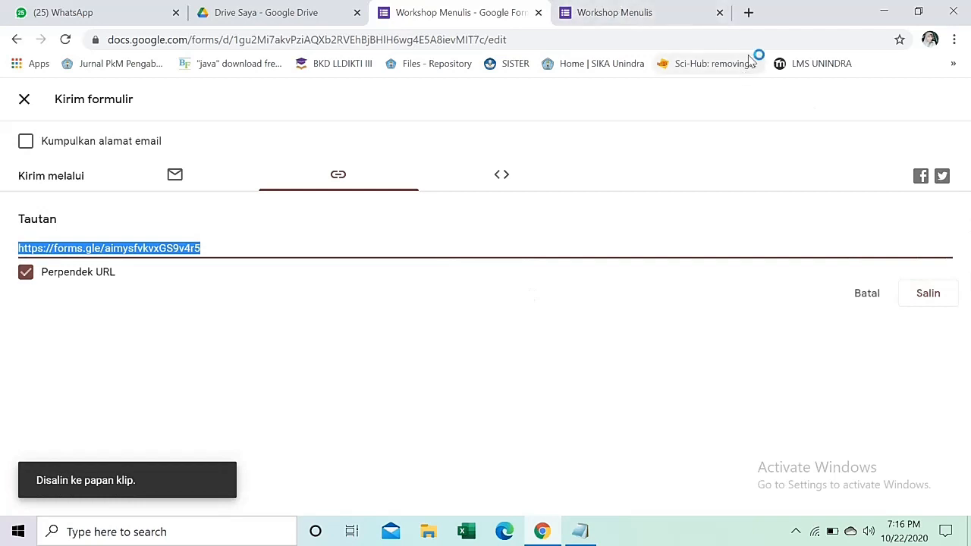
pyautogui.click(748, 13)
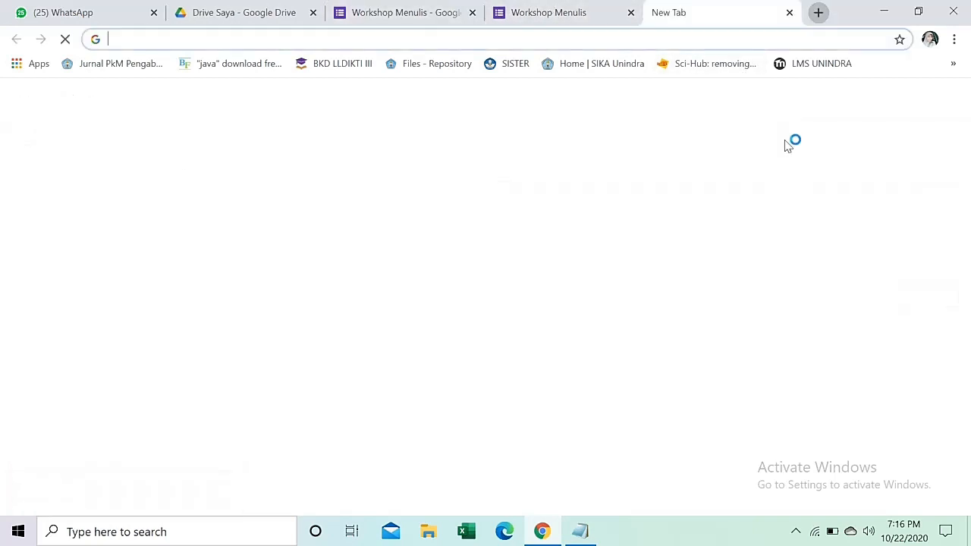
# Load the live Workshop Menulis form from the pasted short link.
pyautogui.click(656, 42)
pyautogui.write('https://forms.gle/aimysfvkvxGS9v4r5')
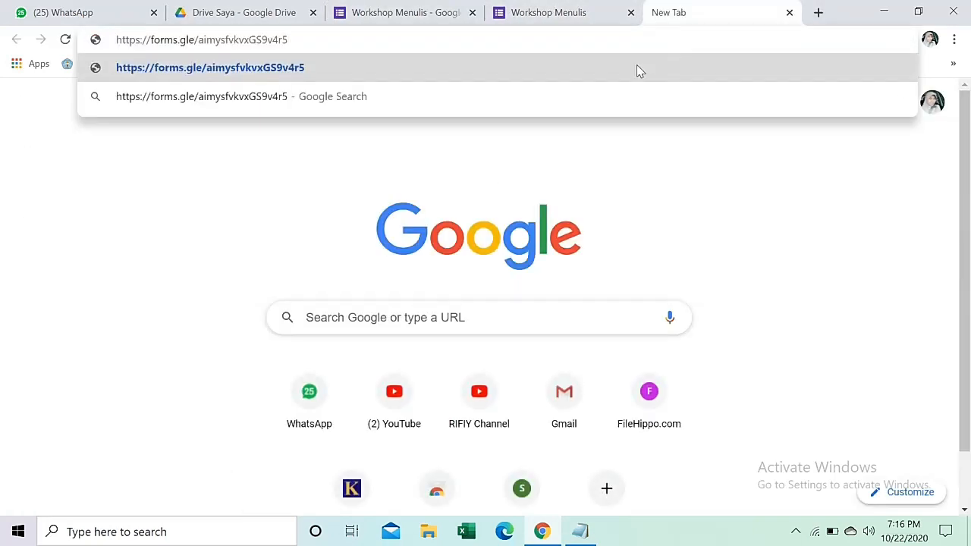
pyautogui.click(637, 68)
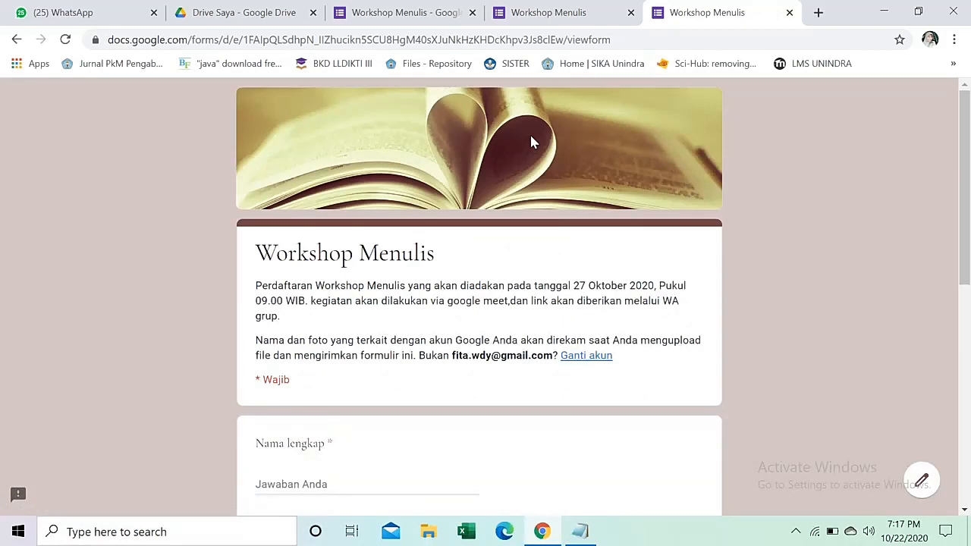
pyautogui.scroll(-3, 530, 137)
pyautogui.scroll(-1, 329, 317)
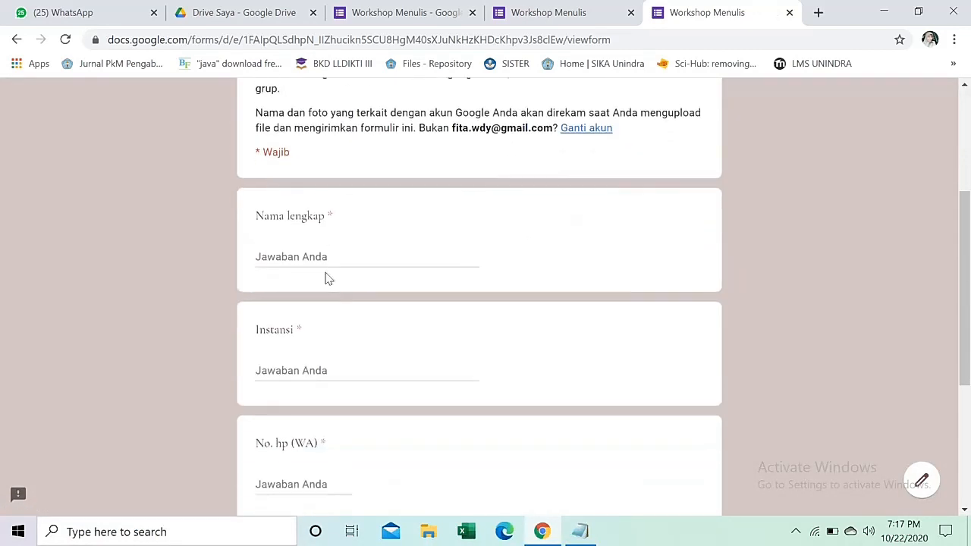
# Fill the test answers: a full name, Instansi 'abc' and a WhatsApp phone number.
pyautogui.click(334, 261)
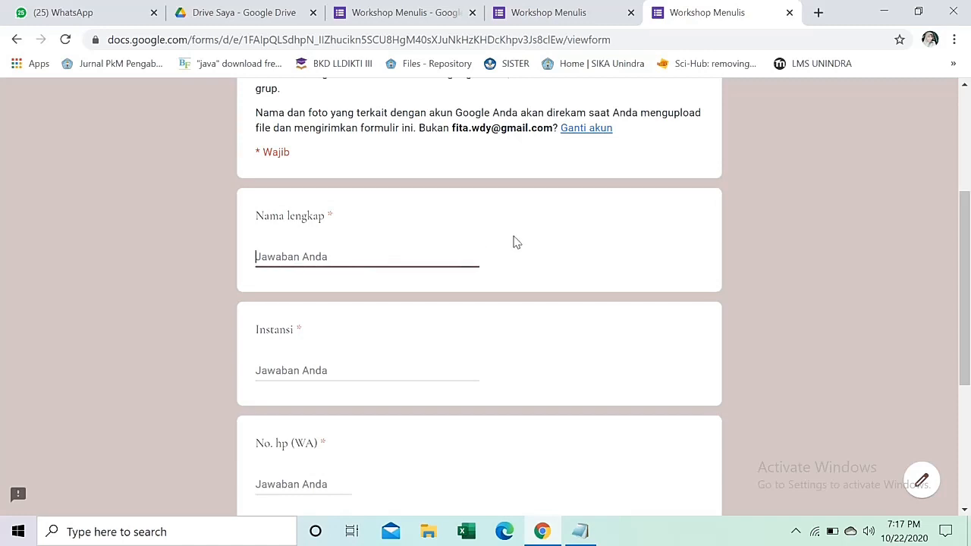
pyautogui.scroll(1, 513, 241)
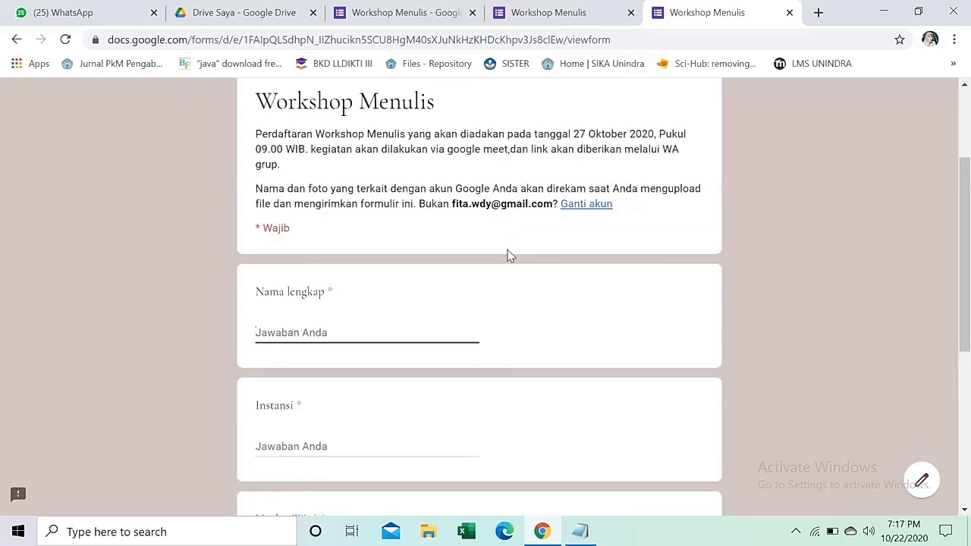
pyautogui.write('anita')
pyautogui.scroll(-3, 509, 255)
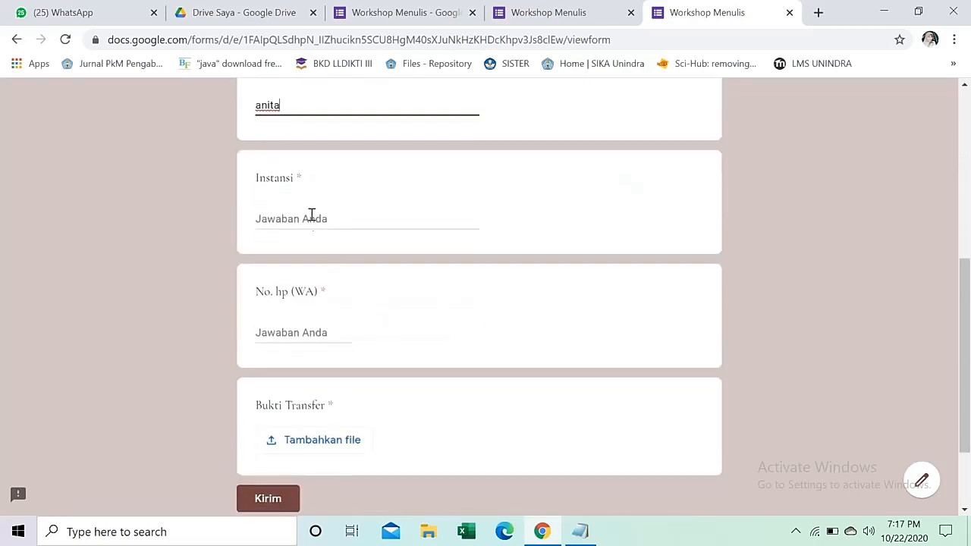
pyautogui.click(311, 218)
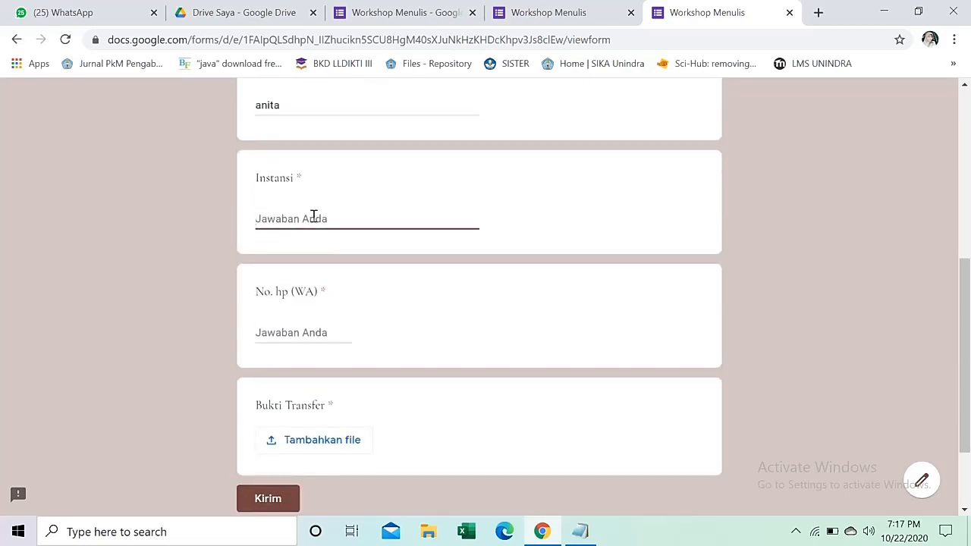
pyautogui.write('abc')
pyautogui.click(303, 335)
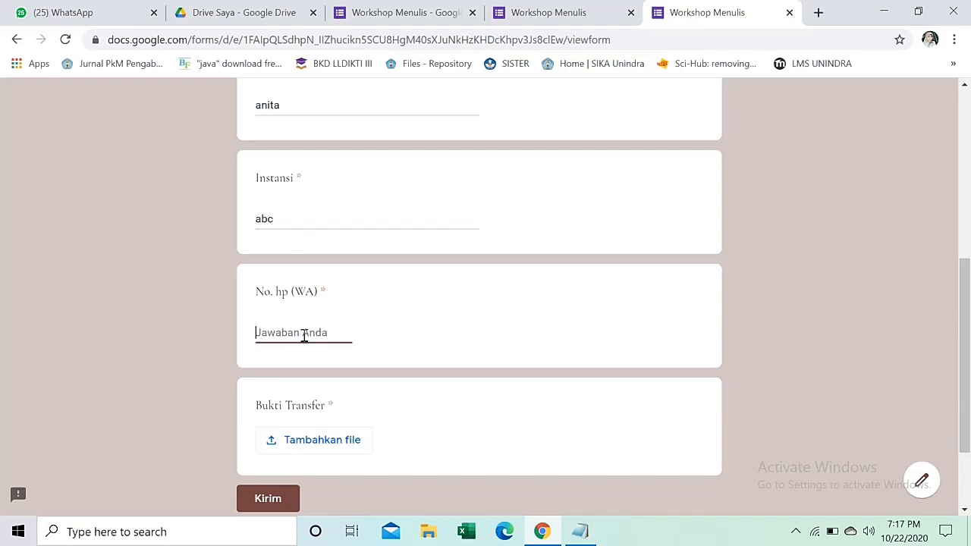
pyautogui.write('1234567')
pyautogui.scroll(-1, 307, 345)
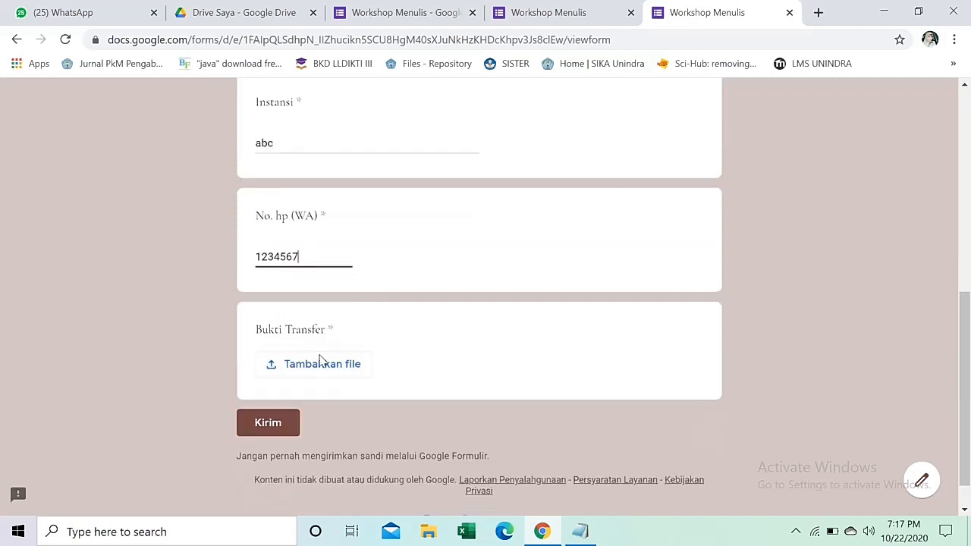
pyautogui.click(321, 363)
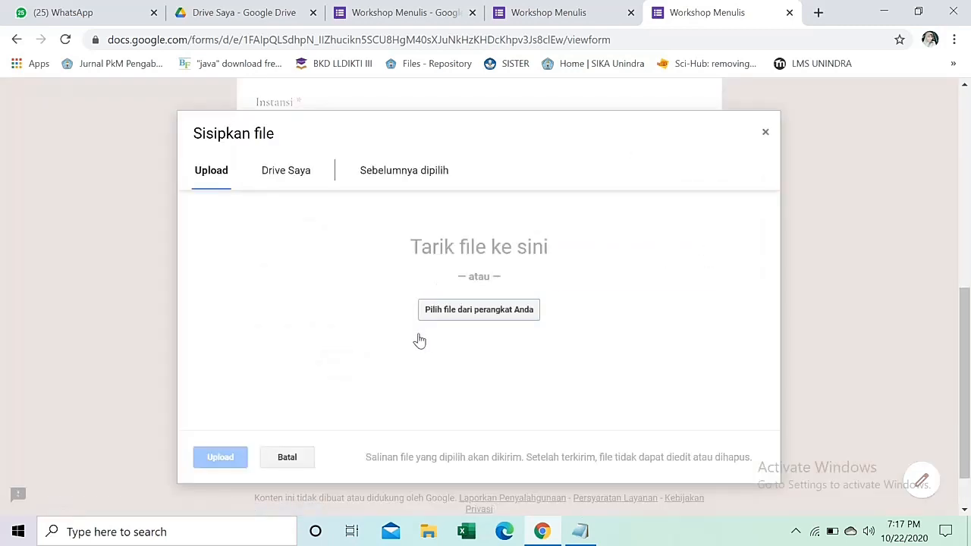
# Upload Matriks.pdf from the computer as Bukti Transfer and submit the test response.
pyautogui.click(448, 312)
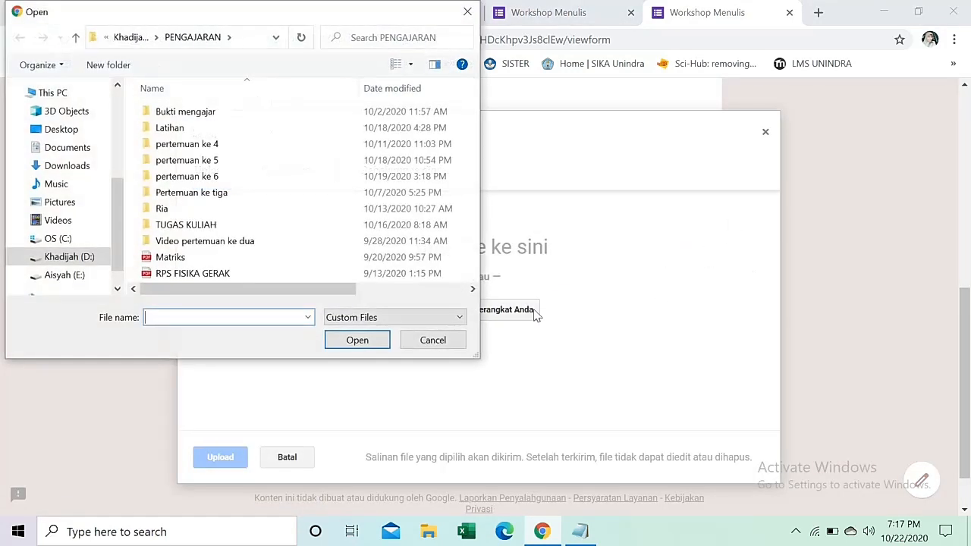
pyautogui.click(170, 258)
pyautogui.click(356, 341)
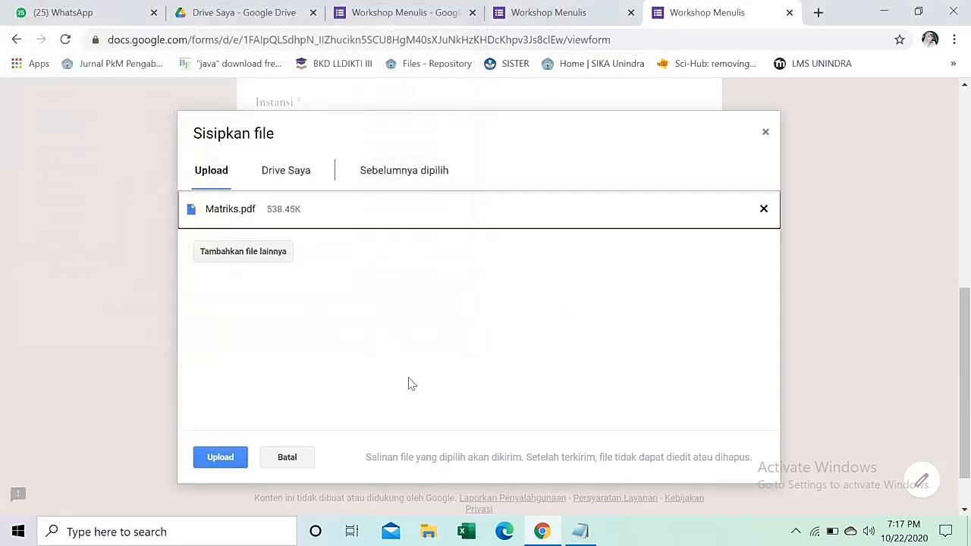
pyautogui.click(220, 458)
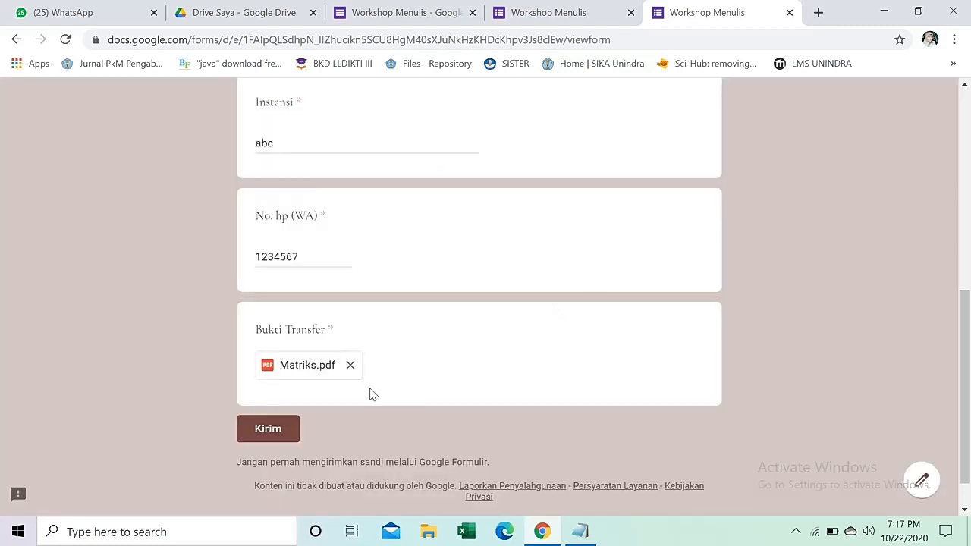
pyautogui.click(274, 428)
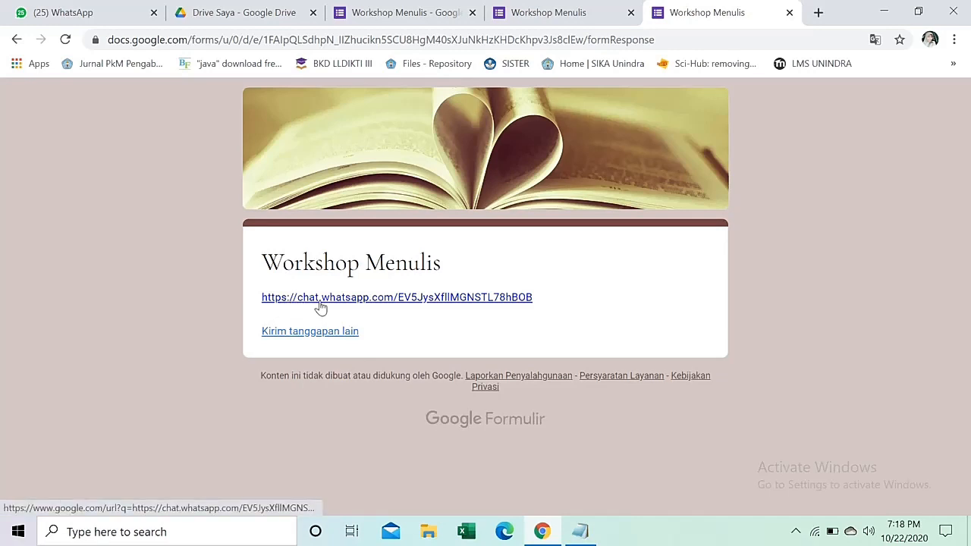
# Follow the confirmation page's link to the W' Menulis WhatsApp invite, then return to the editor.
pyautogui.click(464, 298)
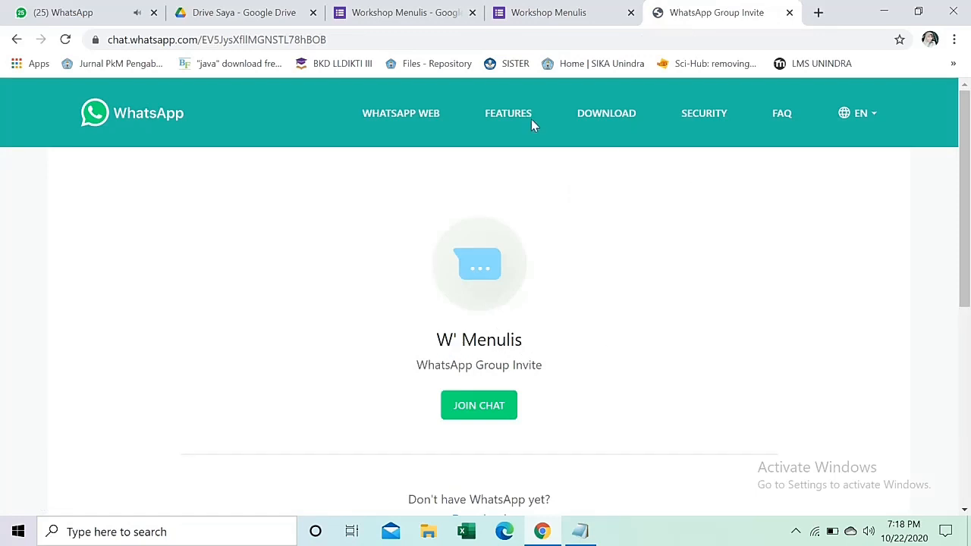
pyautogui.click(402, 12)
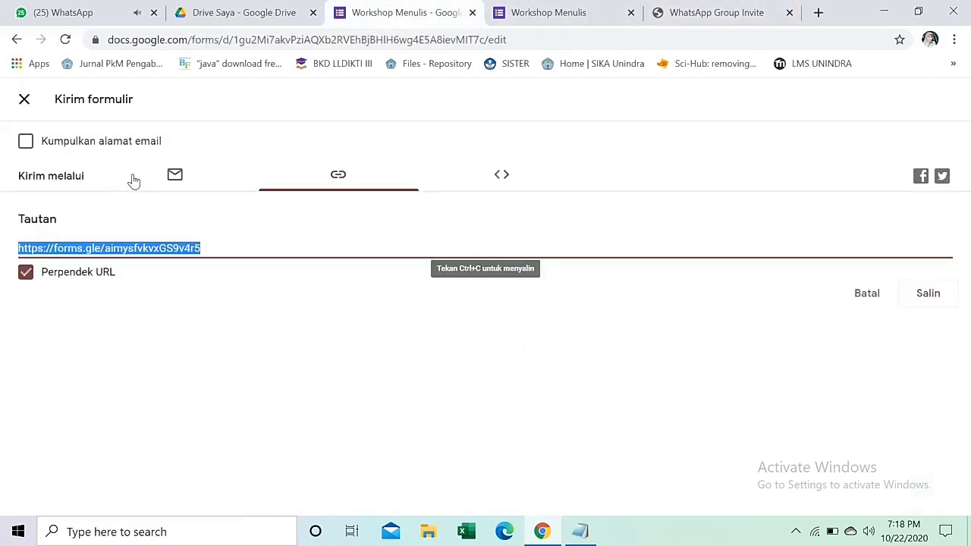
# Put 'Silahkan join Grup Whats Up untuk informasi lebih lanjut :' above the confirmation link and save.
pyautogui.click(25, 99)
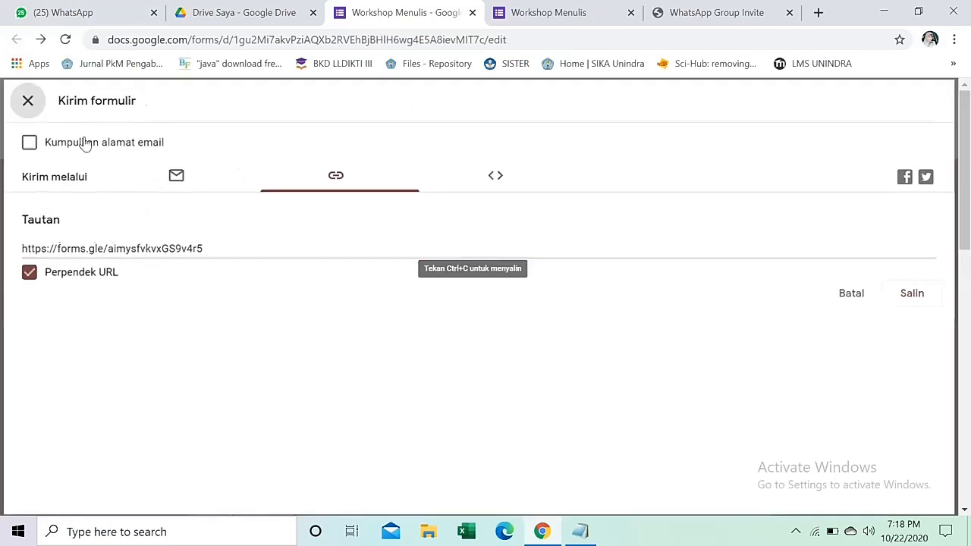
pyautogui.click(778, 106)
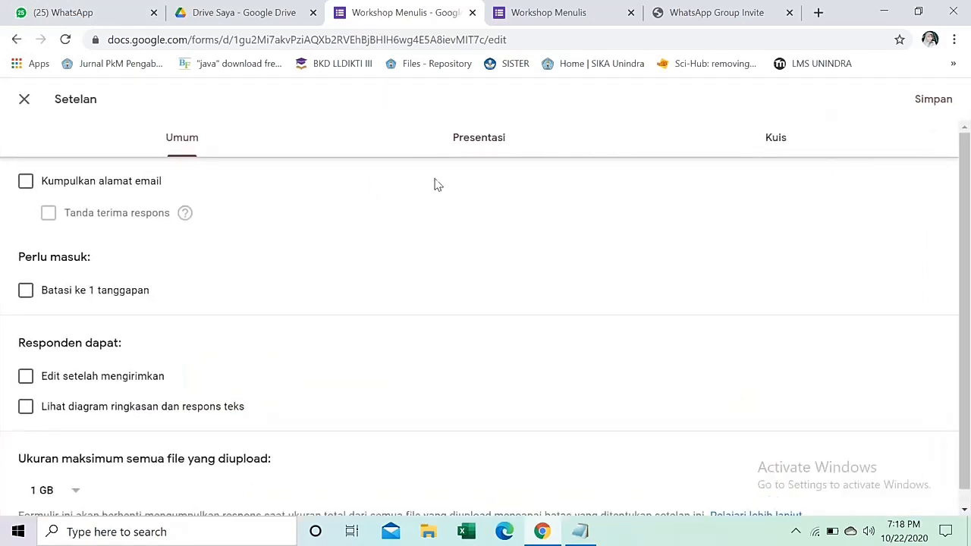
pyautogui.click(484, 139)
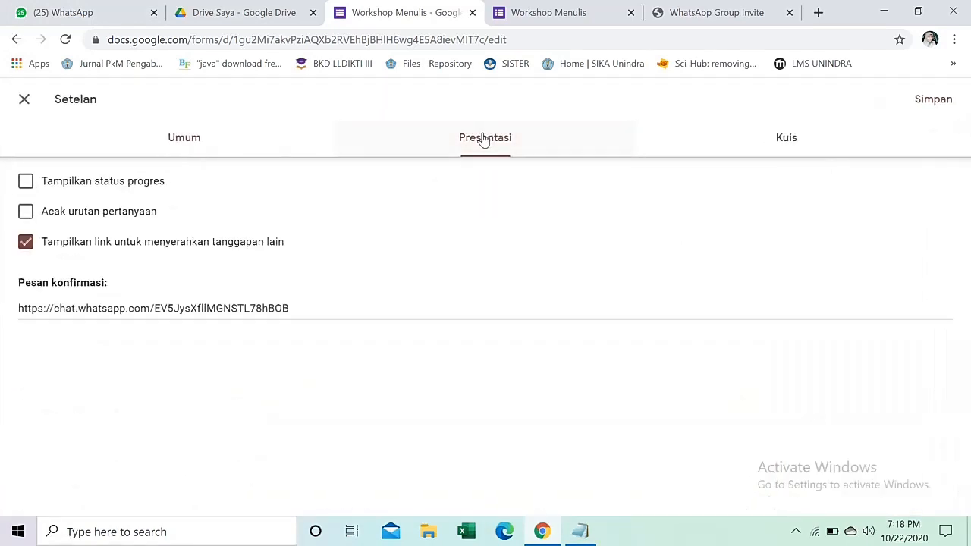
pyautogui.click(18, 309)
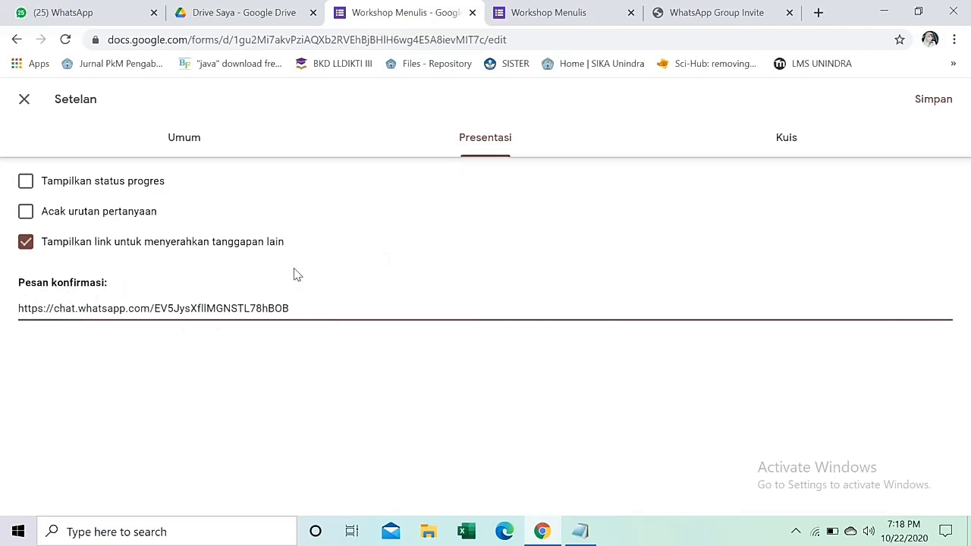
pyautogui.press('Return')
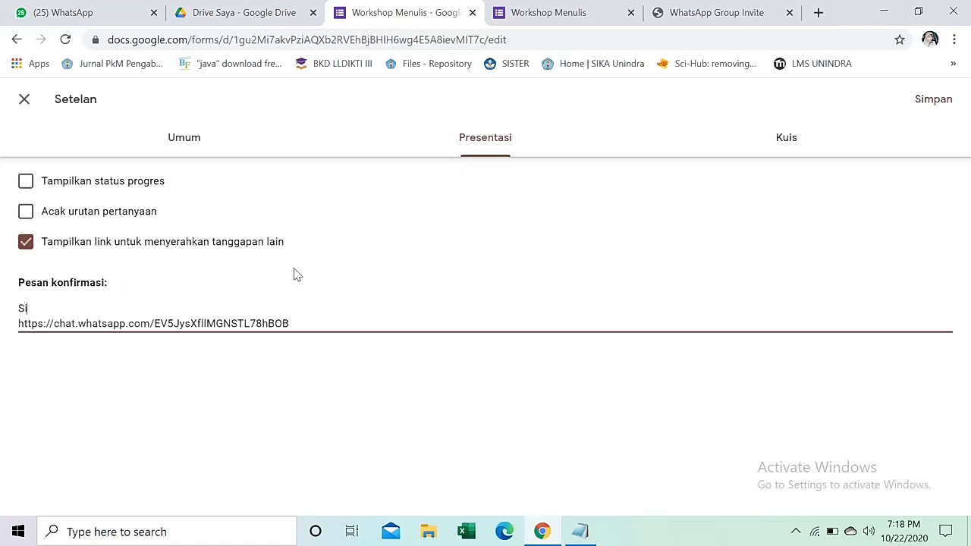
pyautogui.write('kan ')
pyautogui.write('joi')
pyautogui.press('BackSpace')
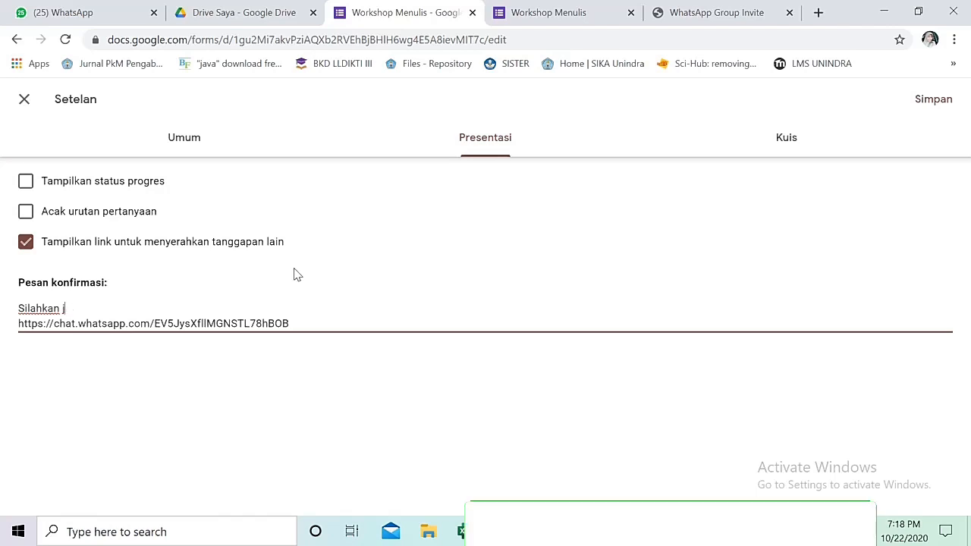
pyautogui.write('oin Grup Wh')
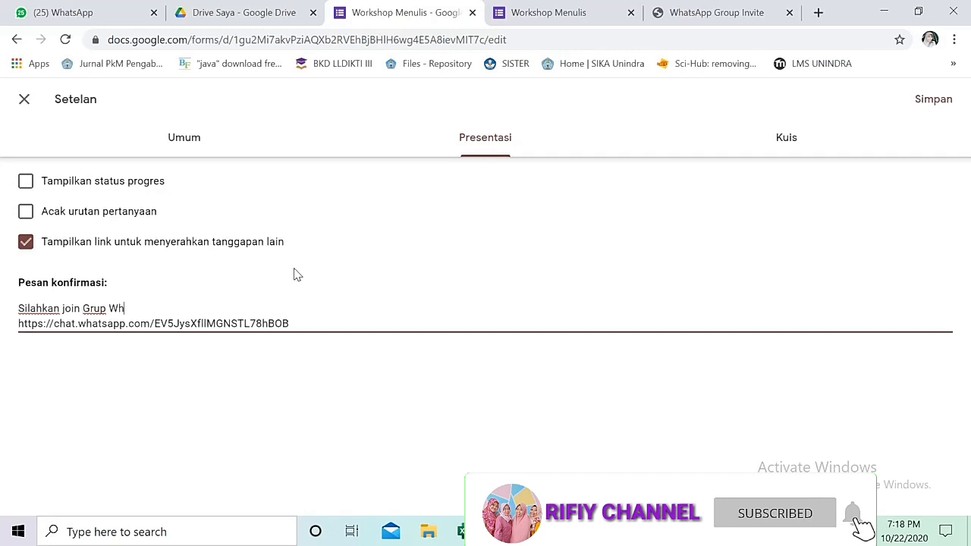
pyautogui.write('ats Up untuk informasi lebi')
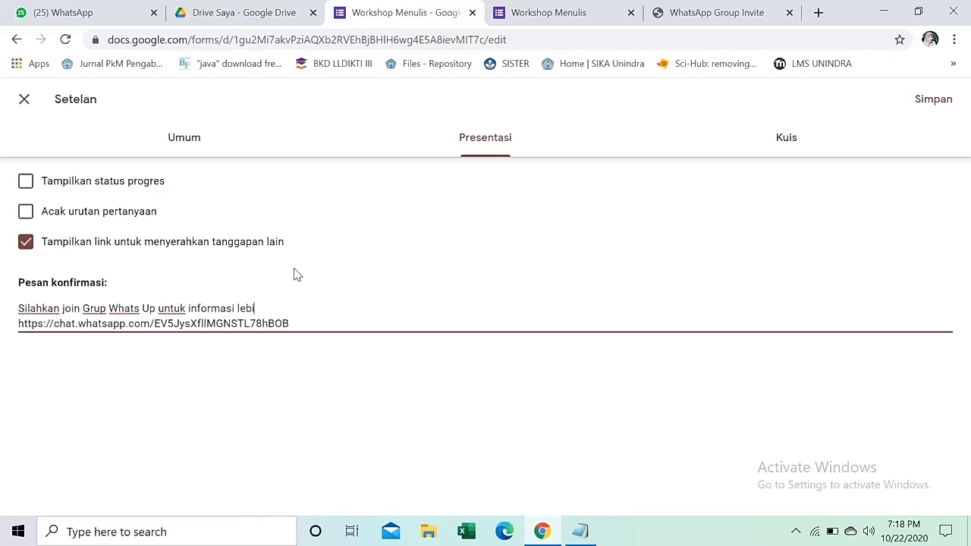
pyautogui.write(':')
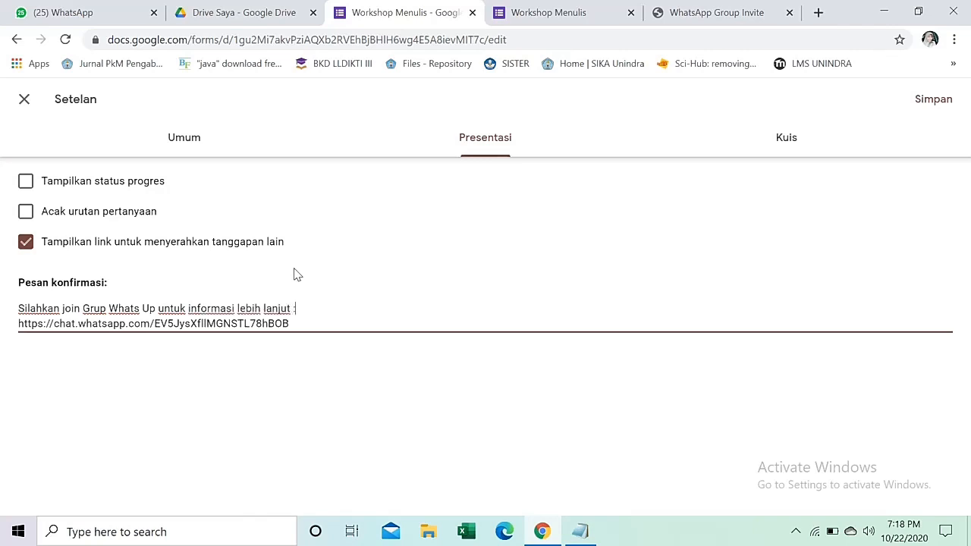
pyautogui.press('Return')
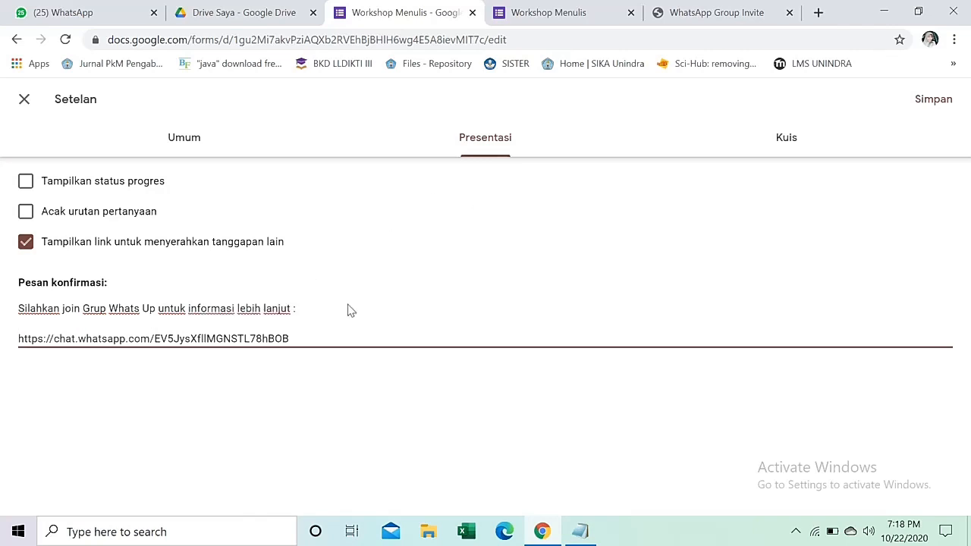
pyautogui.click(921, 99)
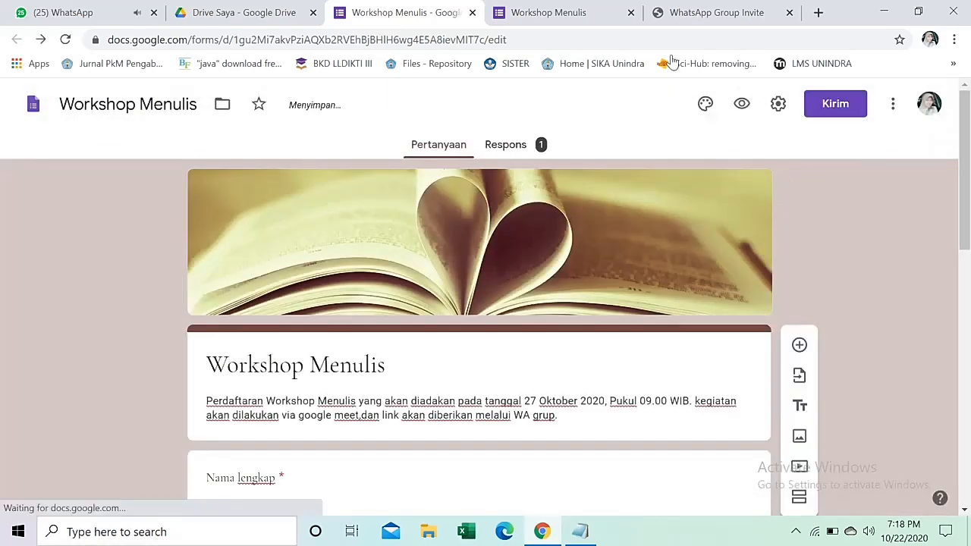
# Recheck the WhatsApp invite page, then review the form's single response with the Matriks PDF.
pyautogui.click(694, 12)
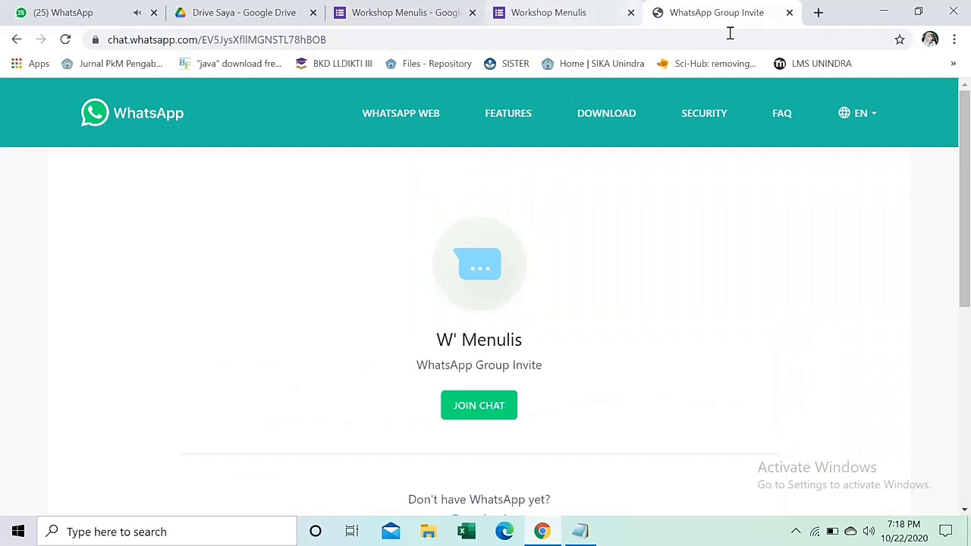
pyautogui.click(348, 14)
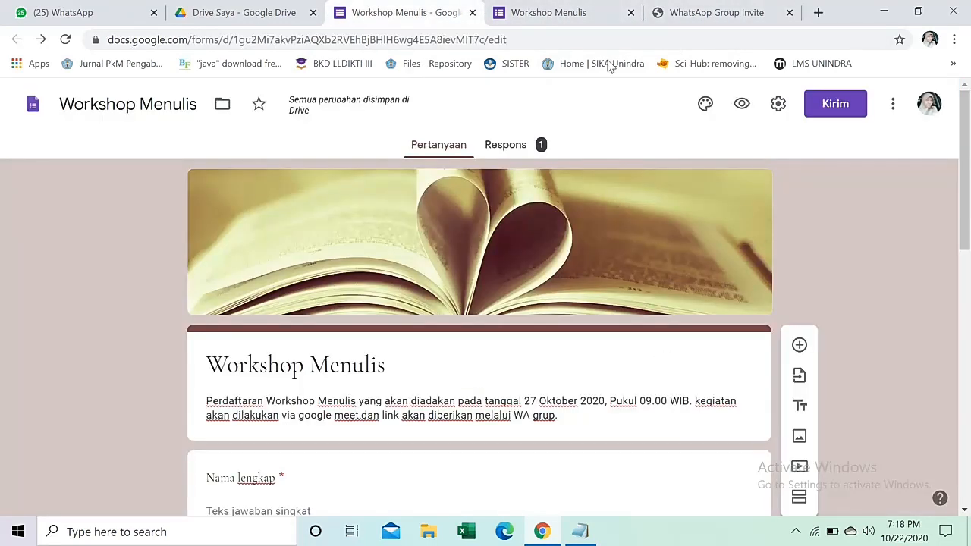
pyautogui.click(506, 147)
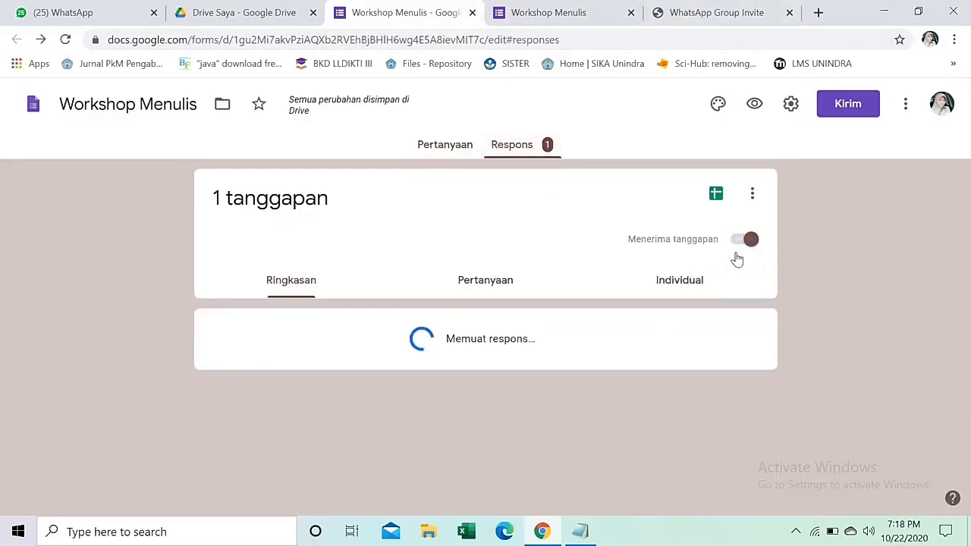
pyautogui.scroll(-3, 273, 249)
pyautogui.scroll(-1, 263, 293)
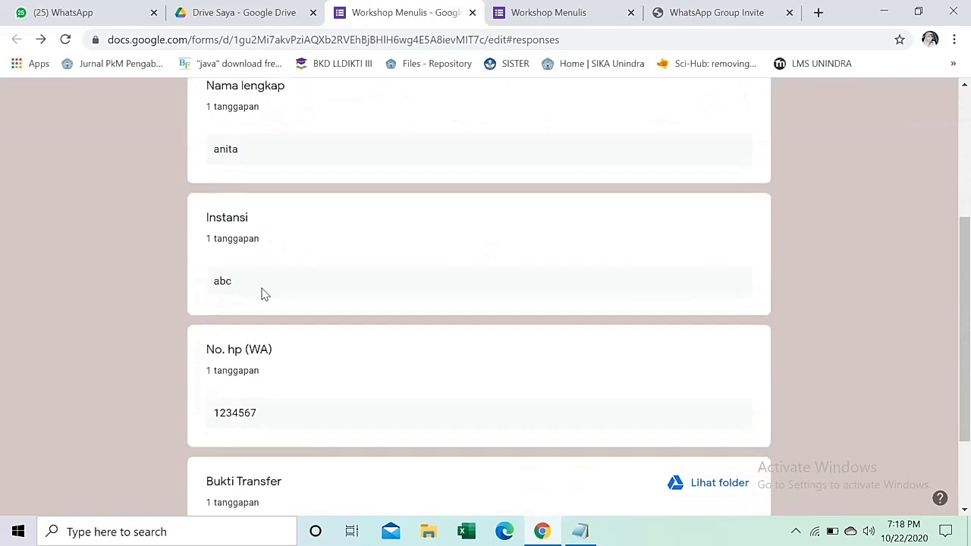
pyautogui.scroll(-1, 280, 310)
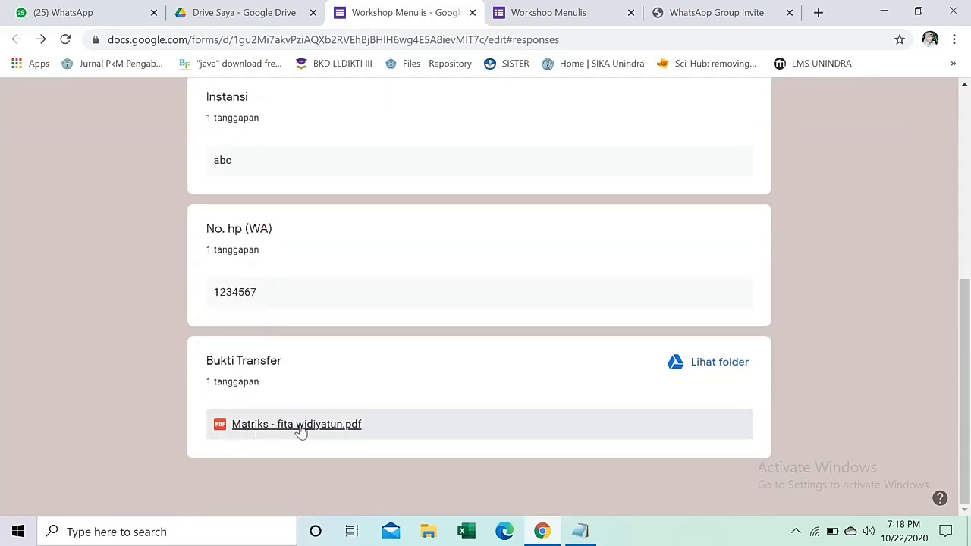
pyautogui.scroll(5, 468, 310)
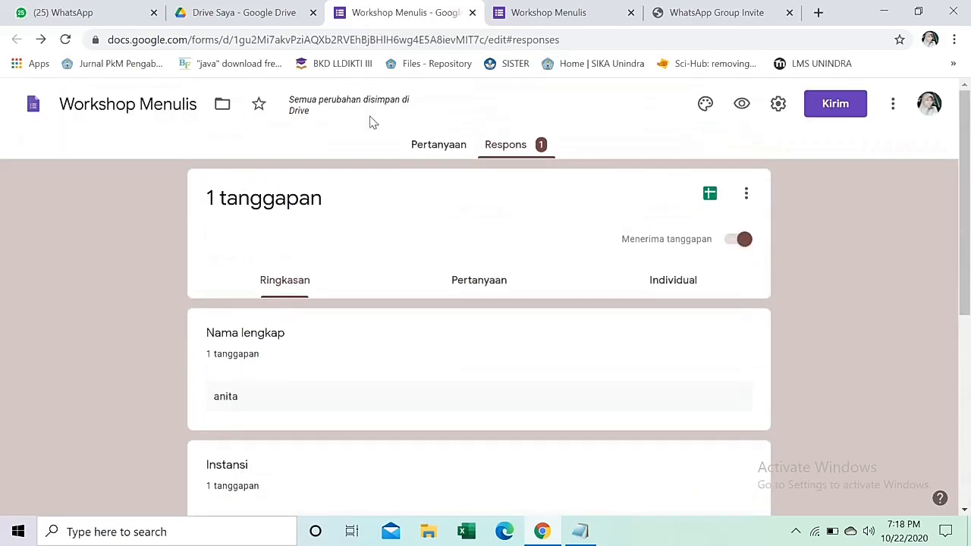
# Glance at Google Drive, then bring back the Workshop Menulis questions in the editor.
pyautogui.click(262, 15)
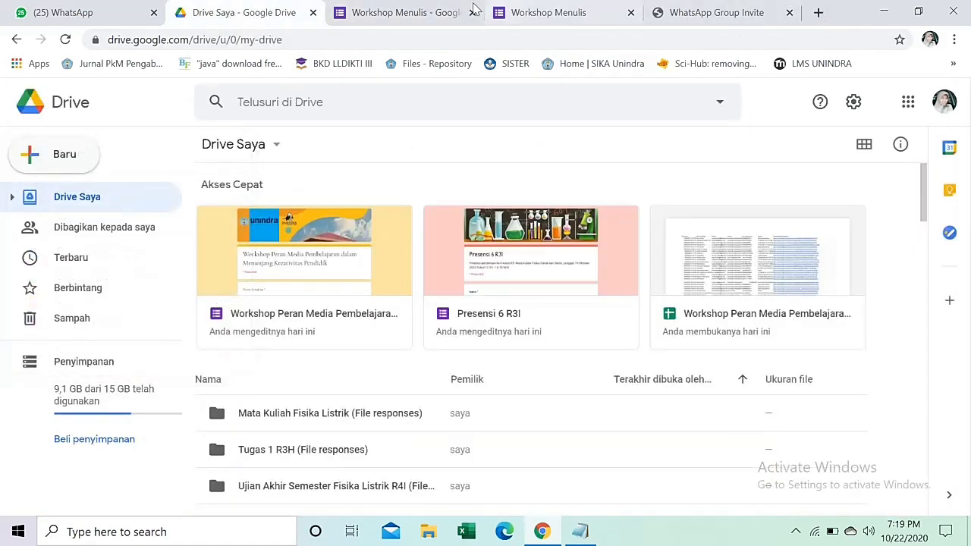
pyautogui.click(454, 12)
pyautogui.click(440, 145)
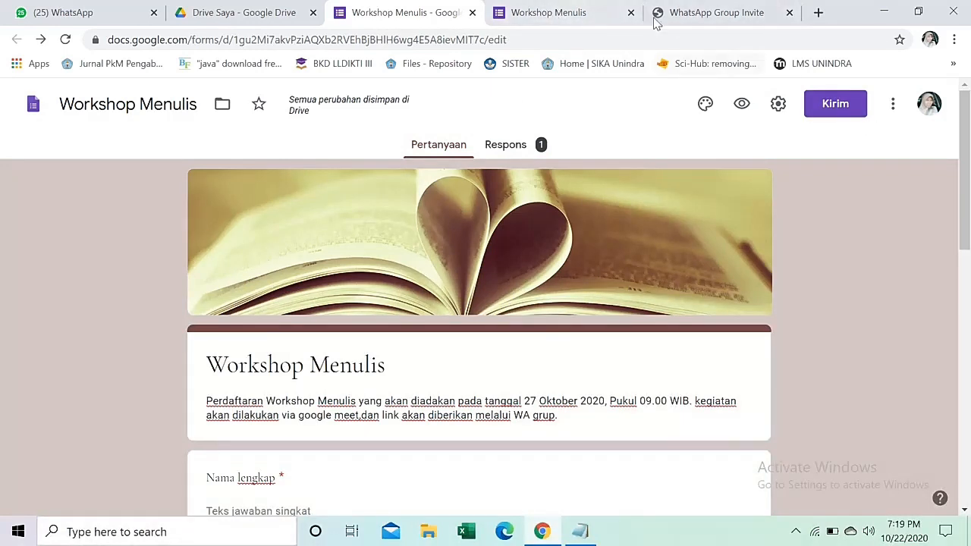
# On the live form, answer Nama lengkap 'a', Instansi 'dfe' and a test WhatsApp number.
pyautogui.click(557, 12)
pyautogui.scroll(-5, 613, 193)
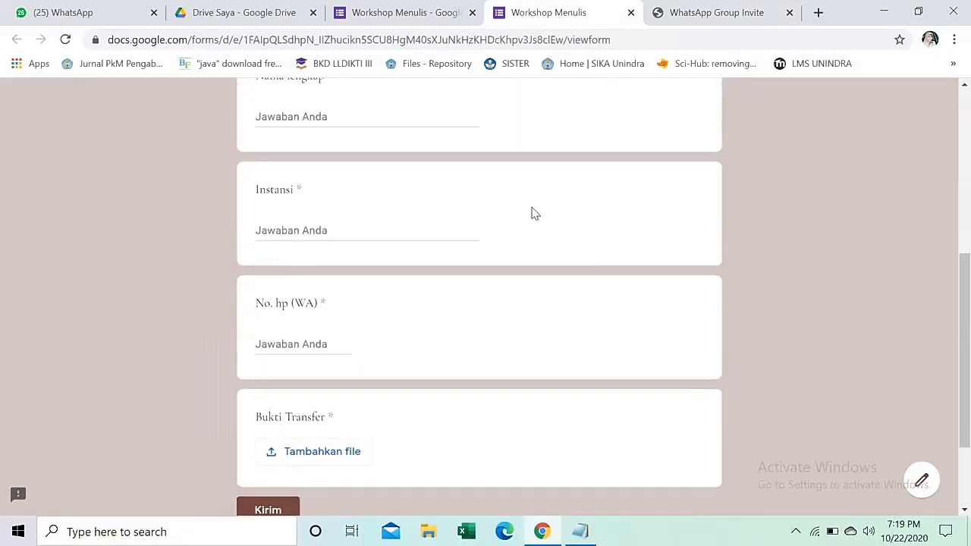
pyautogui.scroll(3, 533, 213)
pyautogui.click(400, 263)
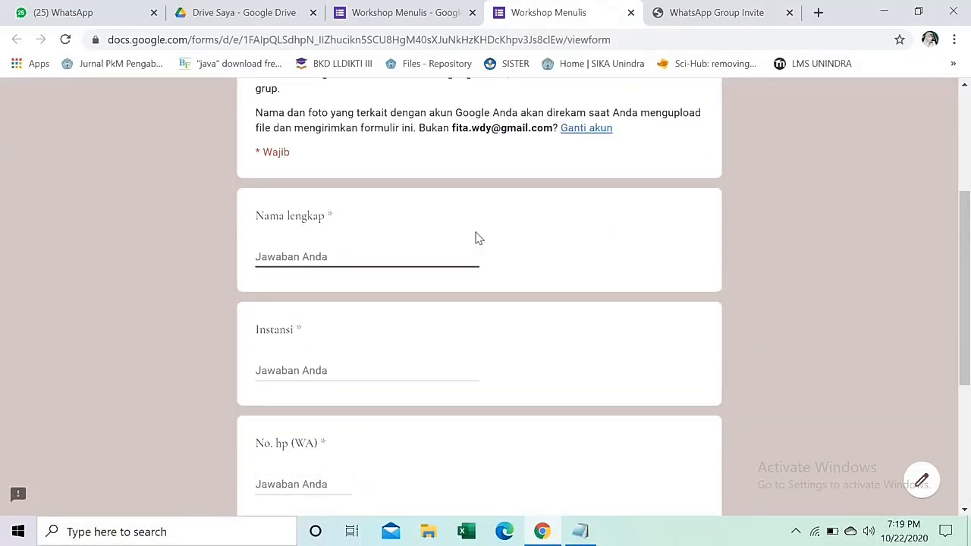
pyautogui.write('atun')
pyautogui.click(387, 371)
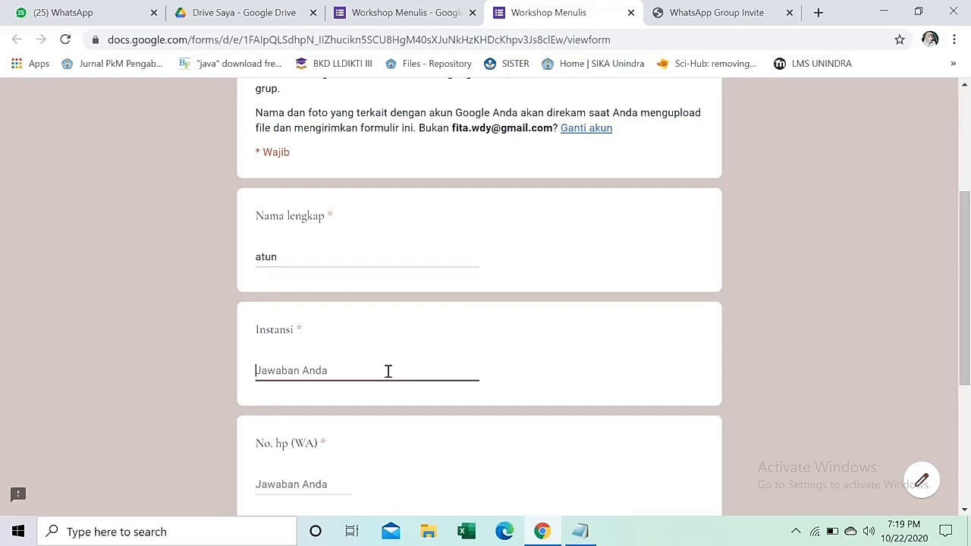
pyautogui.write('dfe')
pyautogui.scroll(-3, 388, 371)
pyautogui.click(301, 258)
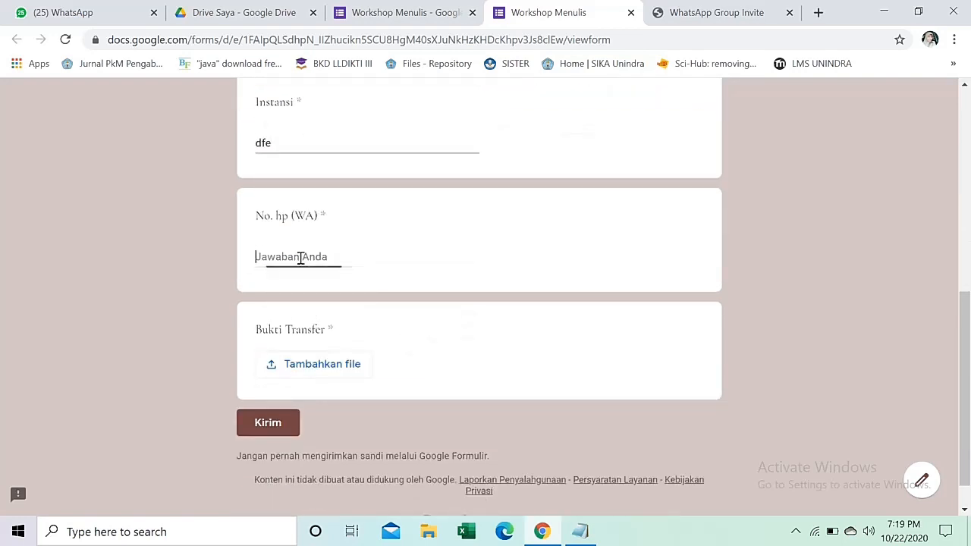
pyautogui.write('4567')
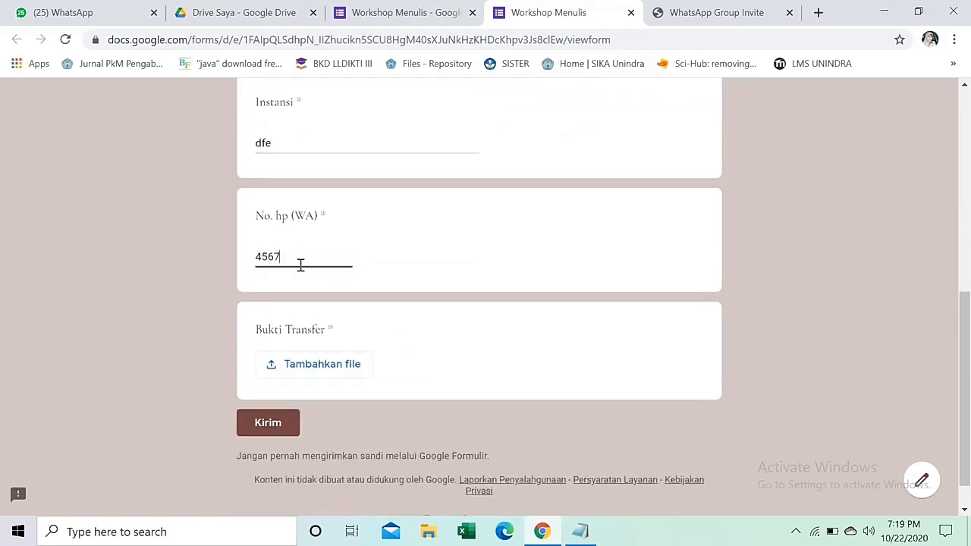
pyautogui.write('890')
# Attach Matriks.pdf as the transfer proof and submit the test response.
pyautogui.scroll(-1, 359, 277)
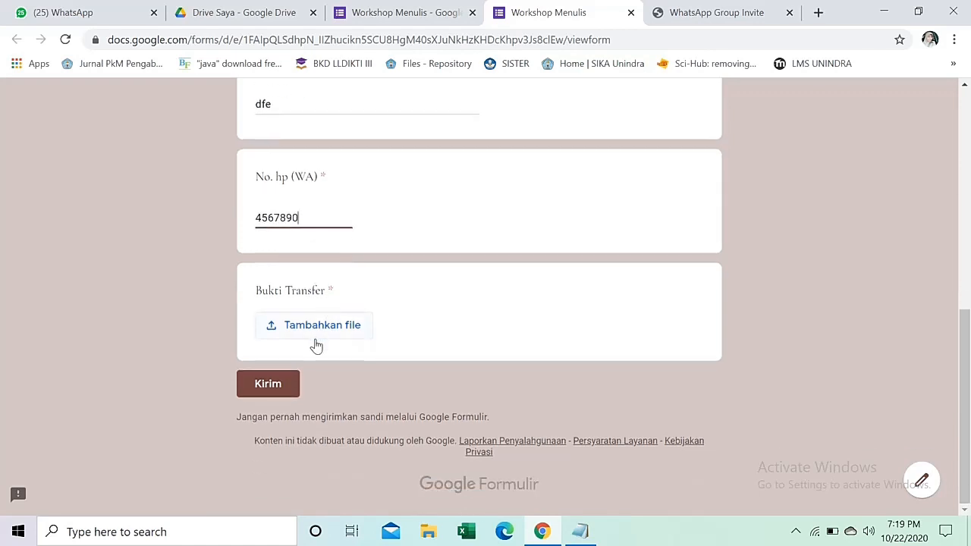
pyautogui.click(314, 339)
pyautogui.click(468, 317)
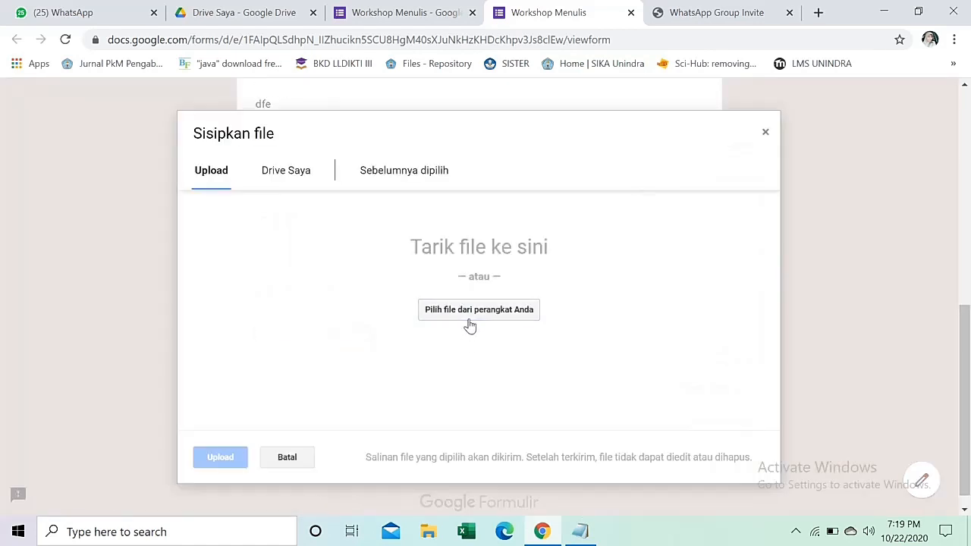
pyautogui.click(173, 258)
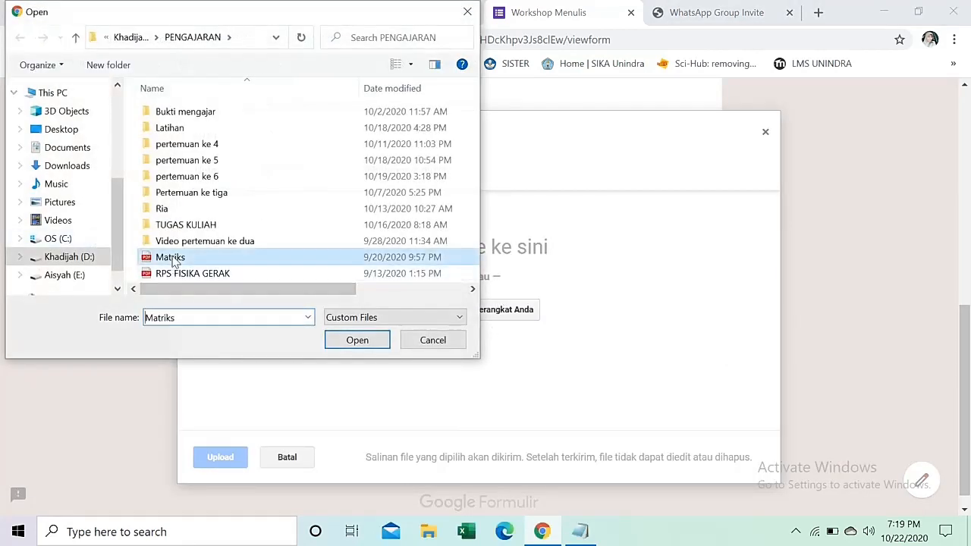
pyautogui.click(358, 340)
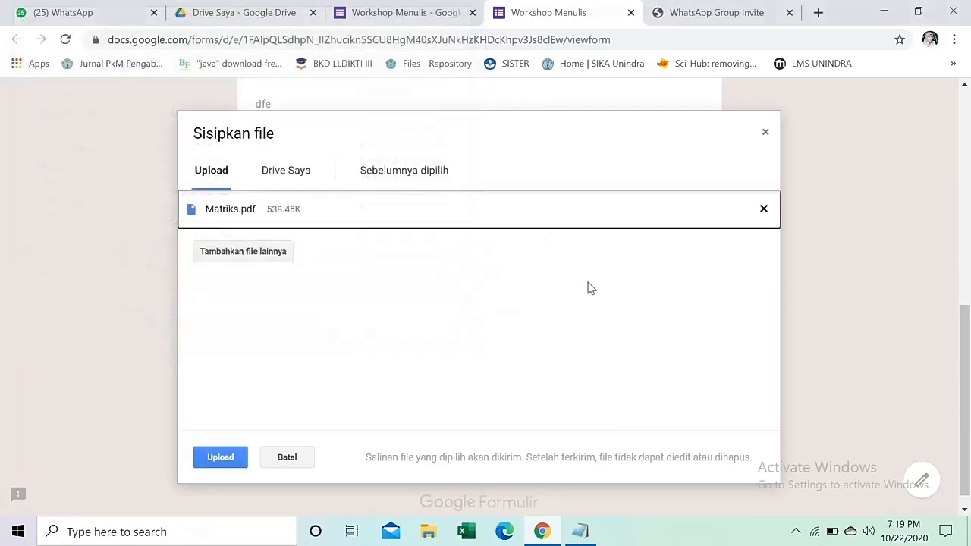
pyautogui.click(232, 457)
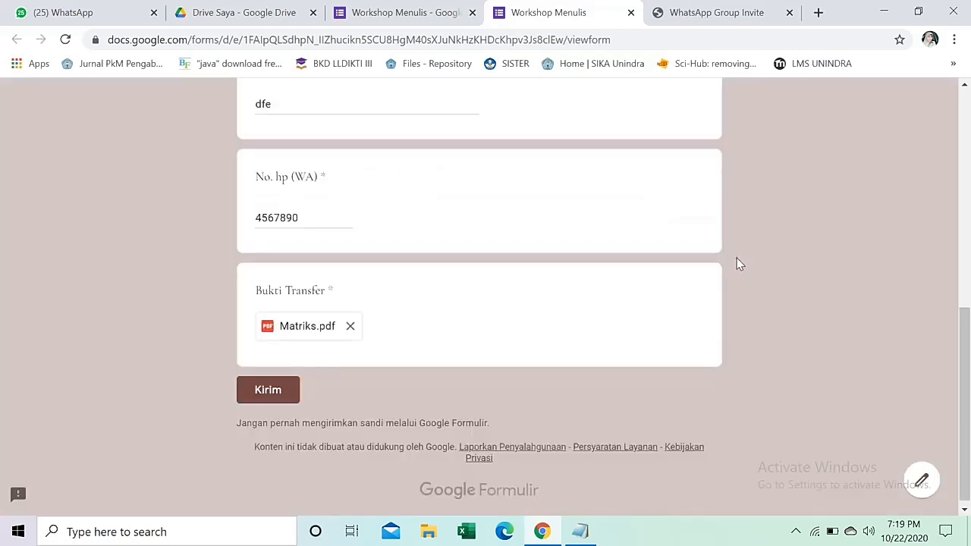
pyautogui.click(257, 398)
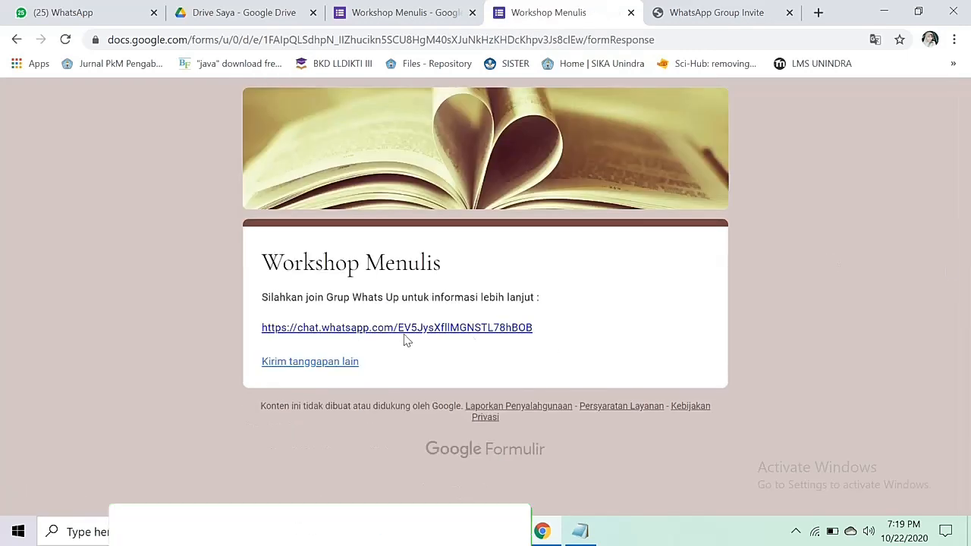
# Follow the confirmation's chat.whatsapp.com link to the W' Menulis group invite, then return to the editor.
pyautogui.click(470, 332)
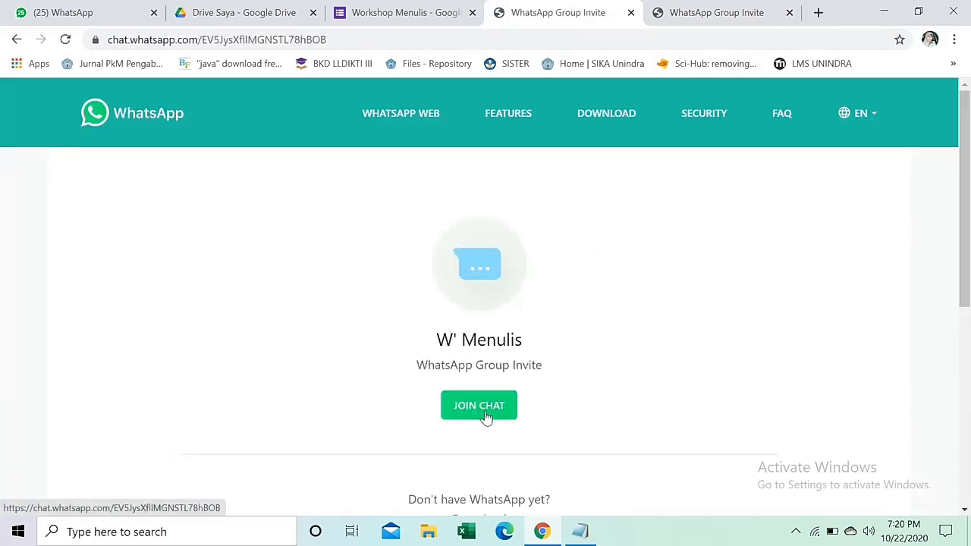
pyautogui.click(407, 10)
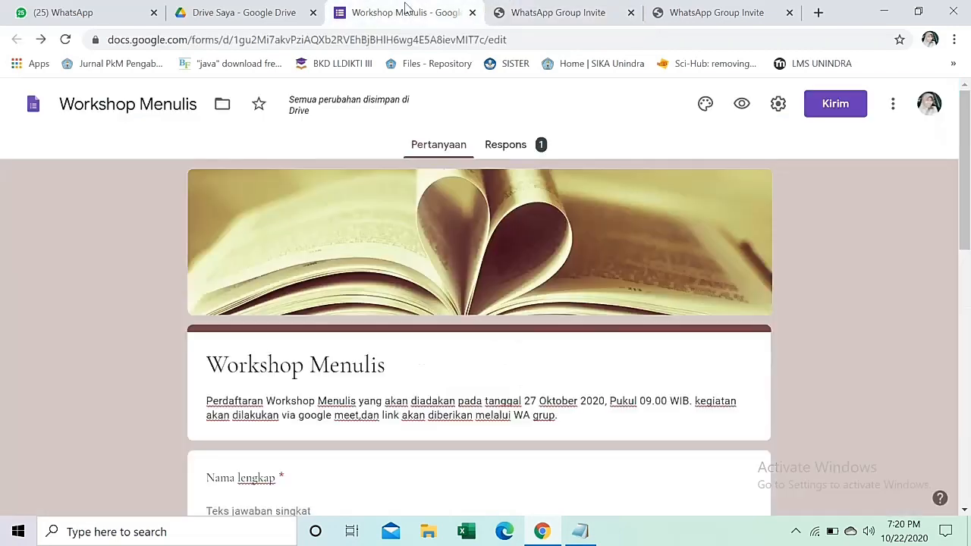
# Review the two responses and download them as a CSV via Download tanggapan (.csv).
pyautogui.click(524, 149)
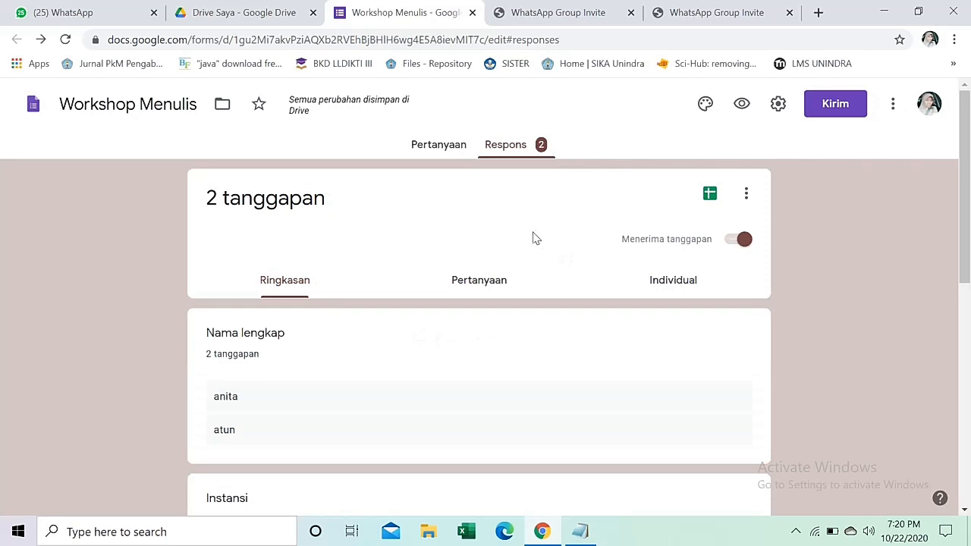
pyautogui.scroll(-1, 372, 352)
pyautogui.scroll(-1, 251, 318)
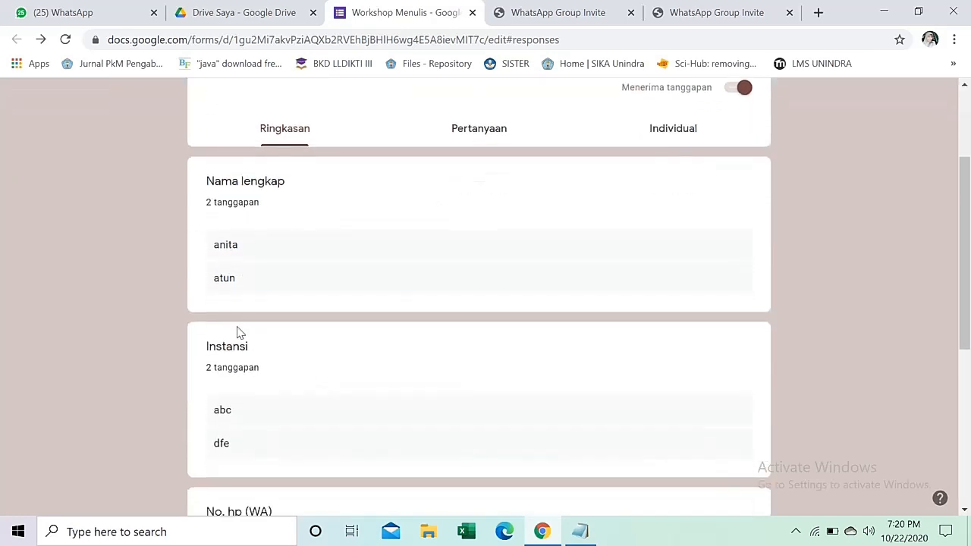
pyautogui.scroll(-5, 245, 351)
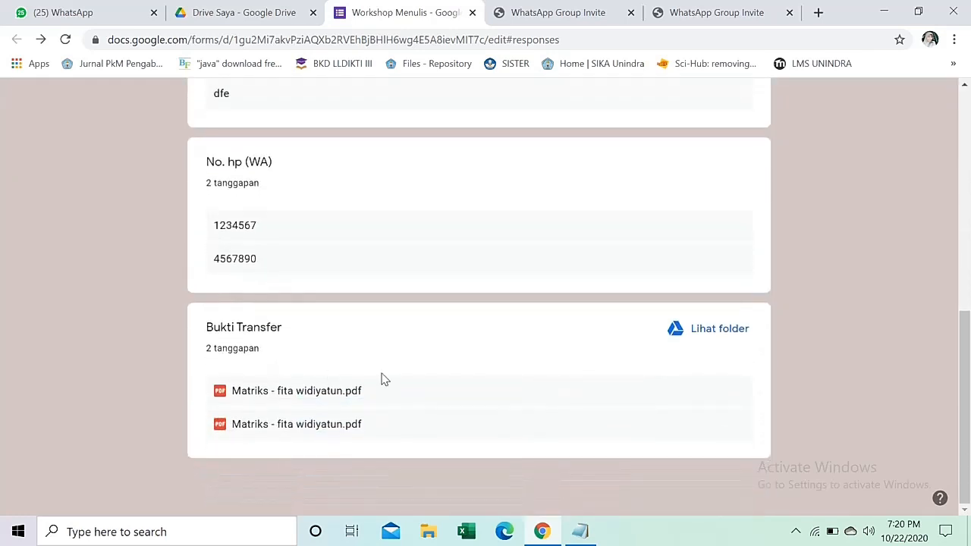
pyautogui.scroll(6, 438, 341)
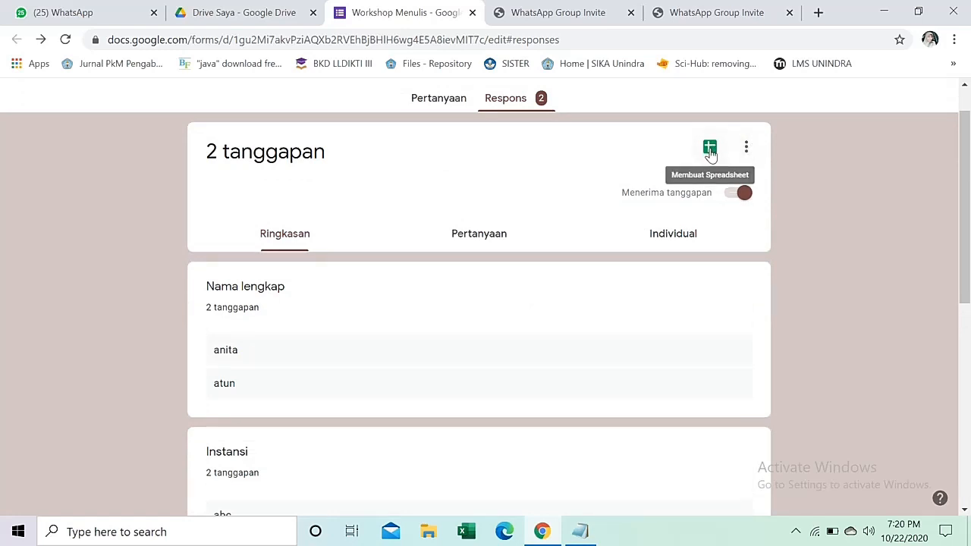
pyautogui.click(746, 148)
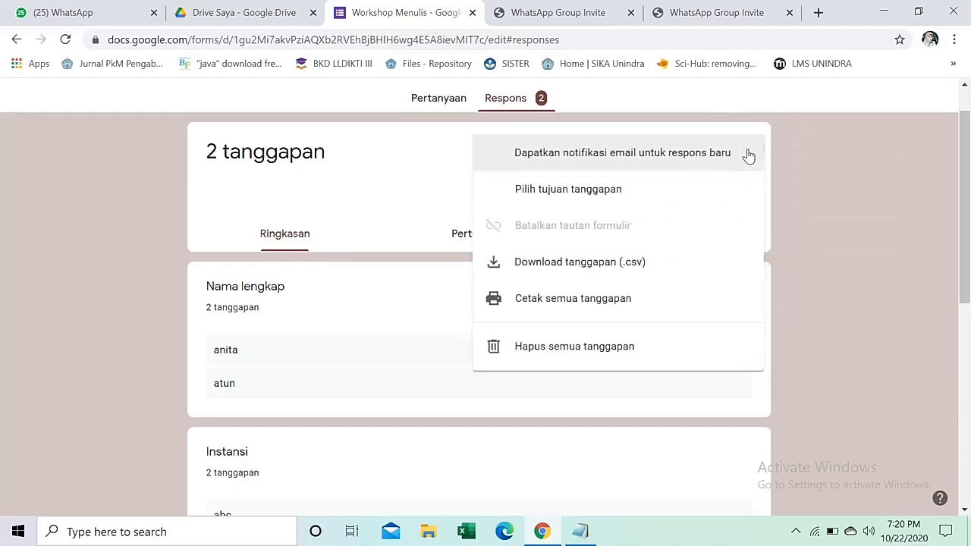
pyautogui.click(611, 257)
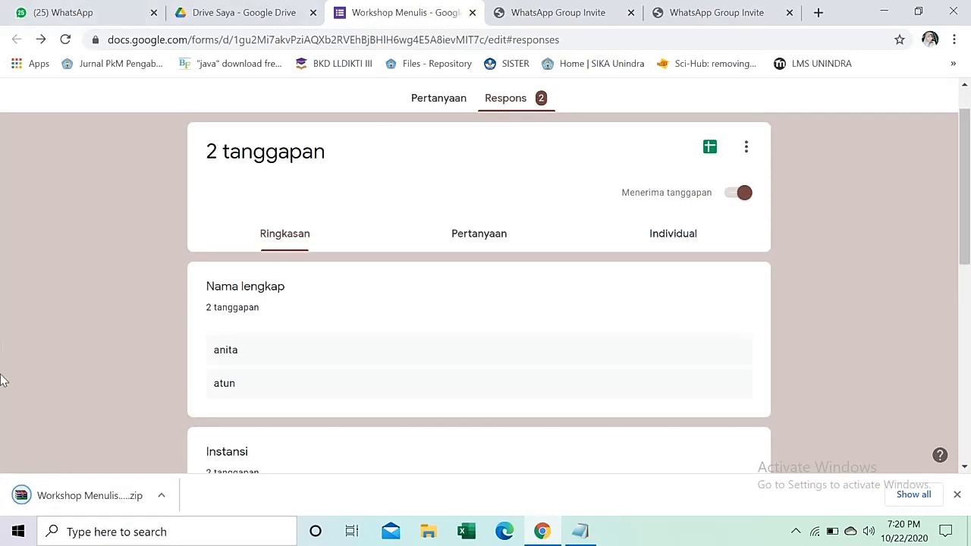
# Open the CSV from Workshop Menulis.csv.zip in Excel, dismissing the WinRAR licence reminder.
pyautogui.click(102, 509)
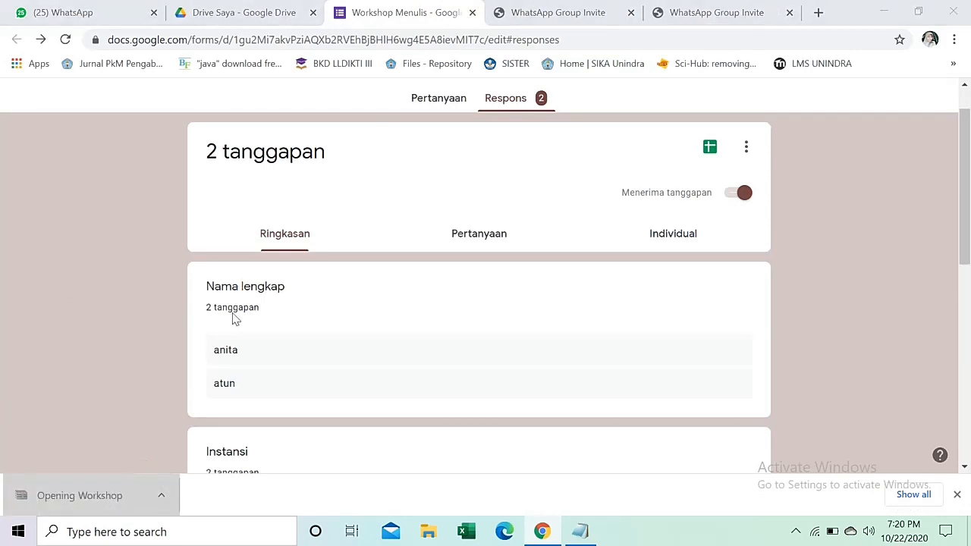
pyautogui.click(179, 243)
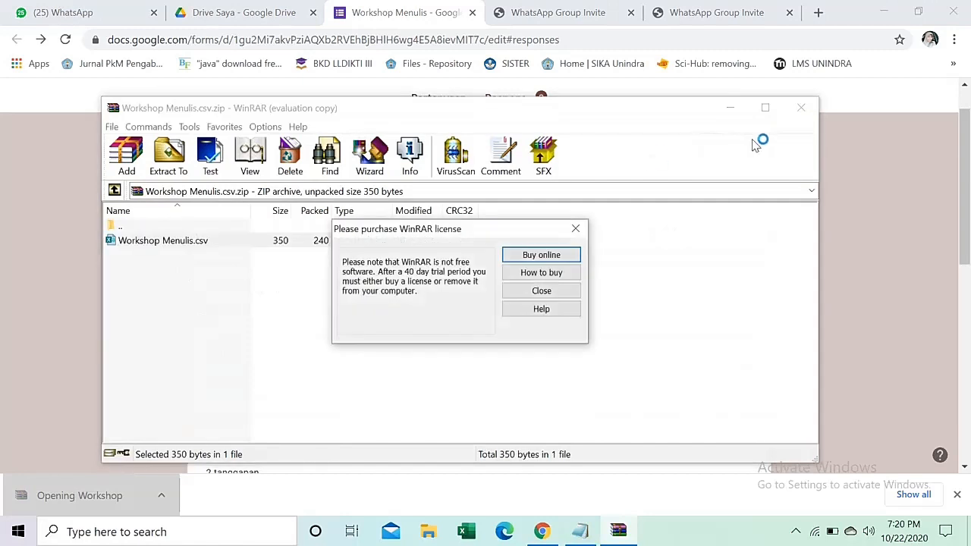
pyautogui.click(551, 292)
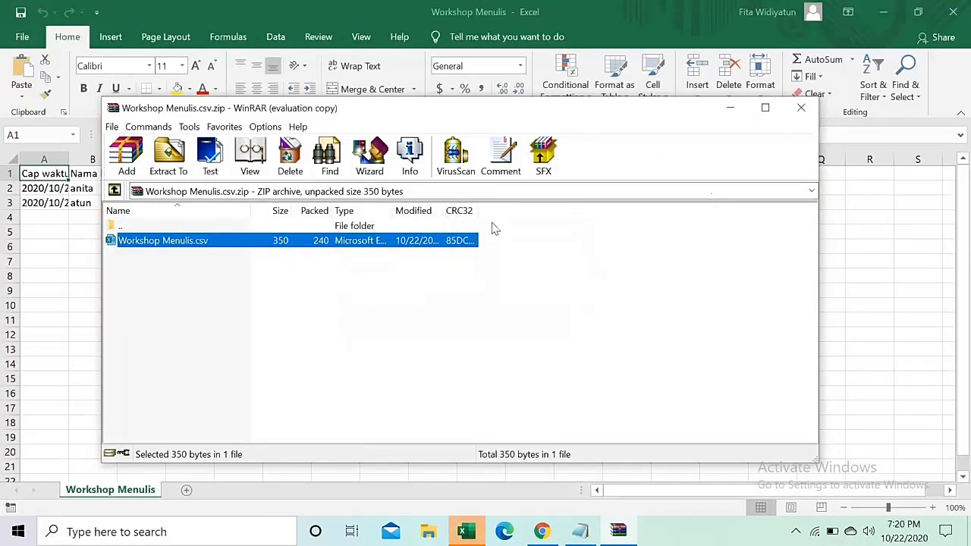
pyautogui.click(888, 243)
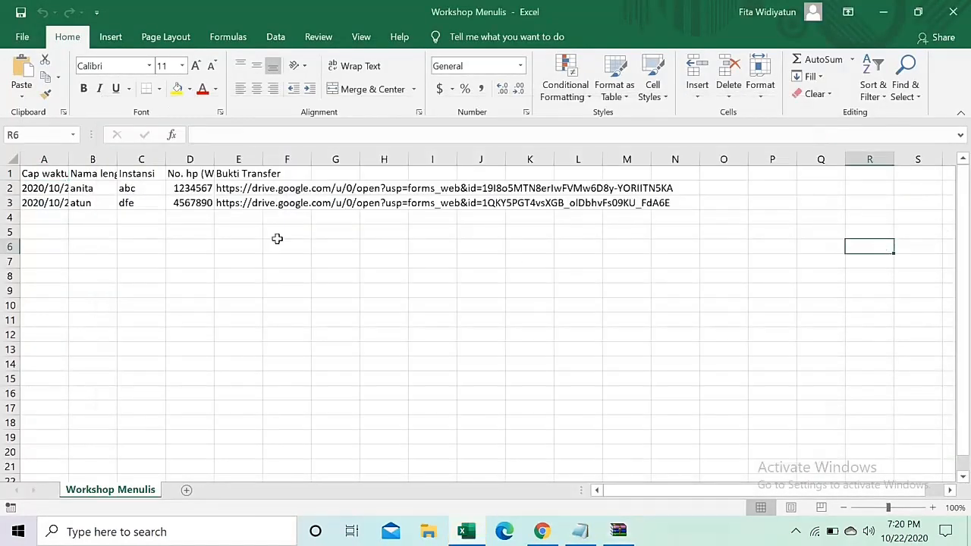
# Auto-fit Excel columns A, B, D and E to show timestamps, headers and Drive links, then return to Forms.
pyautogui.doubleClick(68, 158)
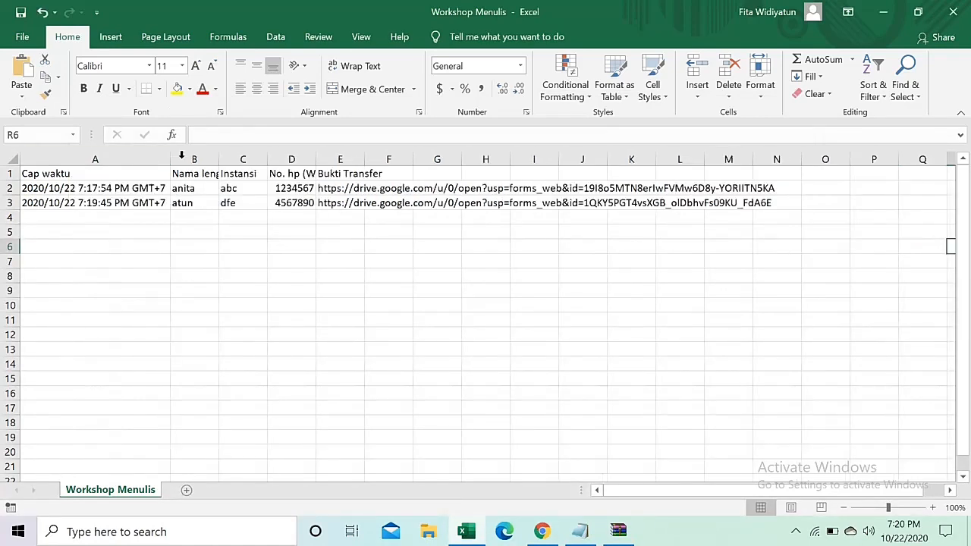
pyautogui.doubleClick(218, 159)
pyautogui.doubleClick(335, 158)
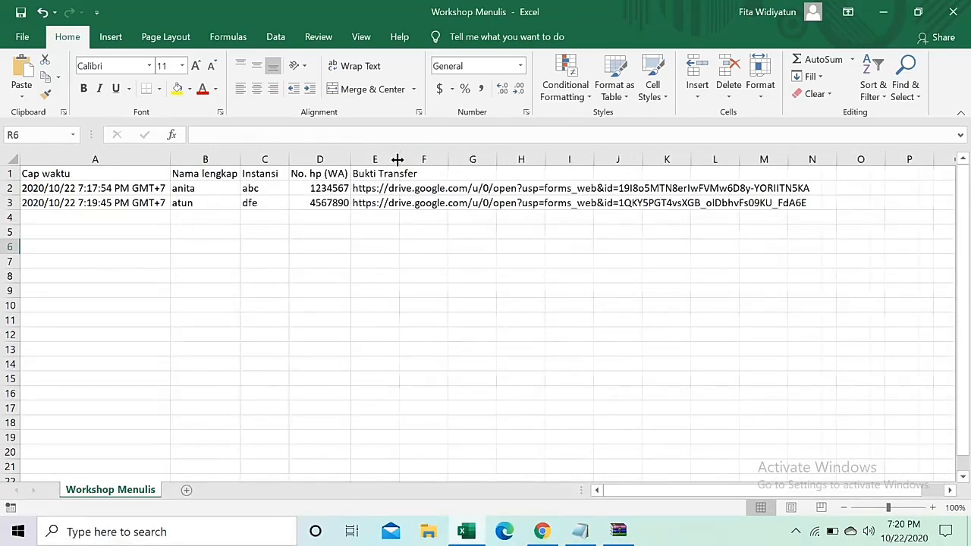
pyautogui.doubleClick(396, 159)
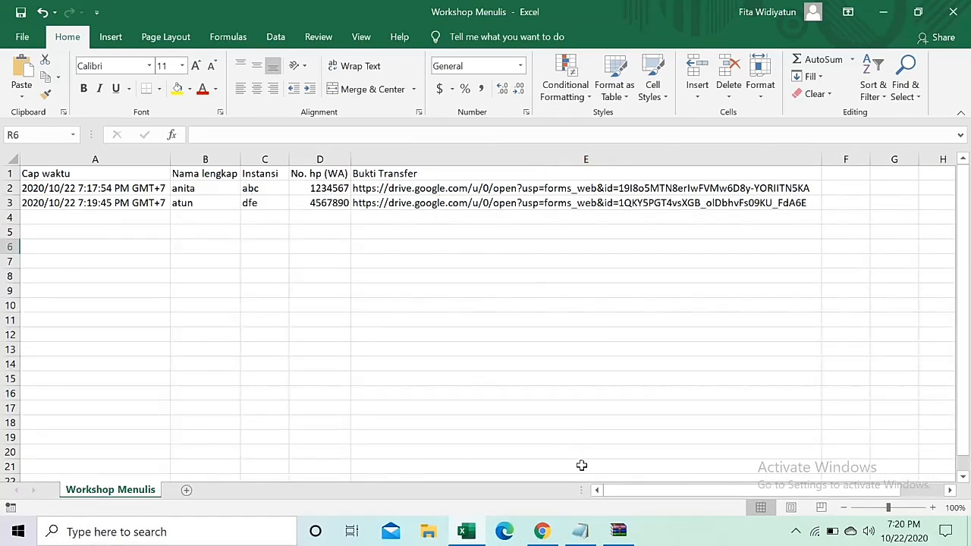
pyautogui.click(541, 531)
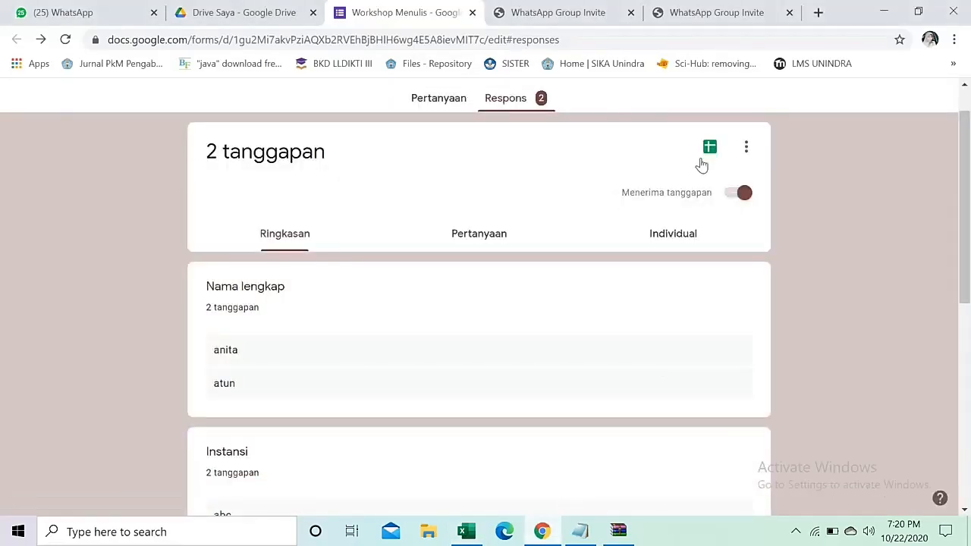
# From the Sheets link option, create a new spreadsheet 'Workshop Menulis (Respons)' for the responses.
pyautogui.click(709, 147)
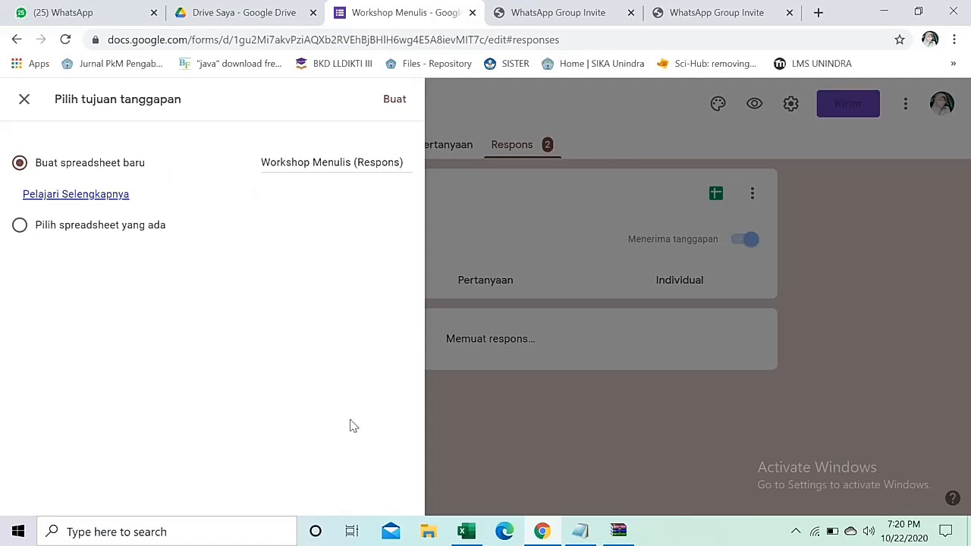
pyautogui.click(391, 99)
pyautogui.click(396, 100)
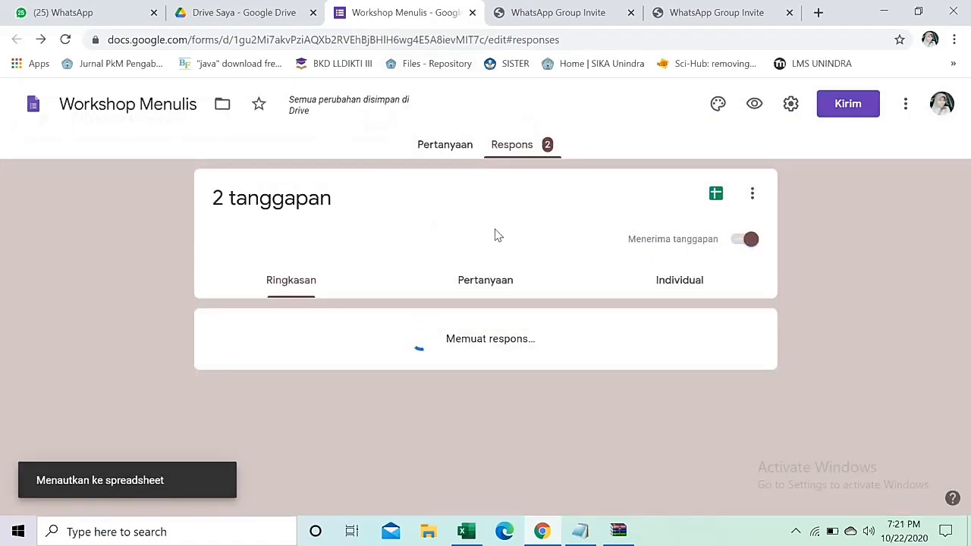